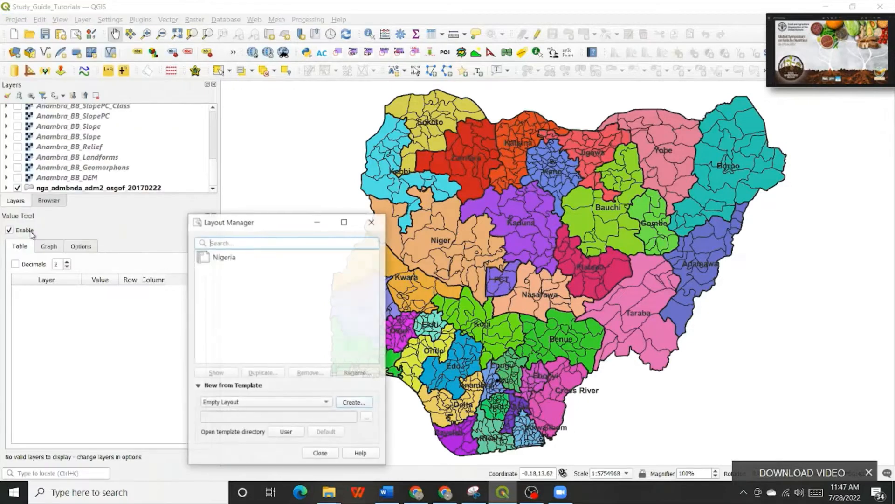
# Duplicate the Nigeria print layout under the title Nigeria_Subset_State.
pyautogui.click(214, 262)
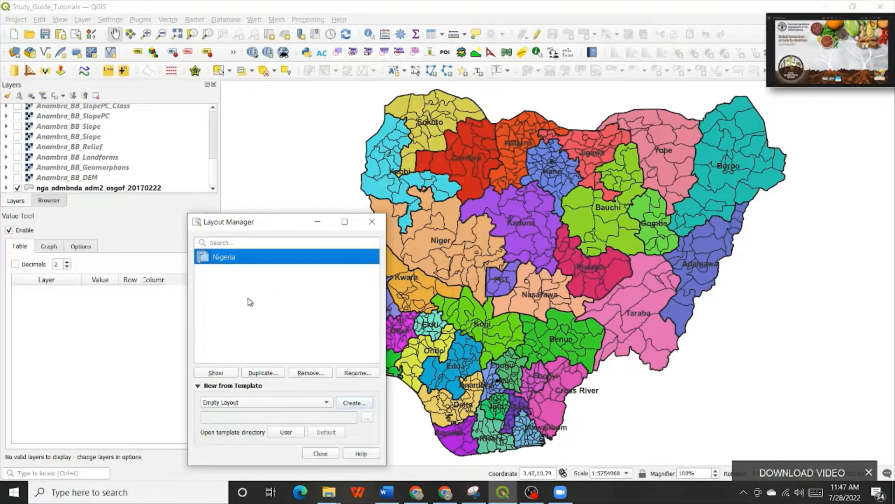
pyautogui.click(271, 373)
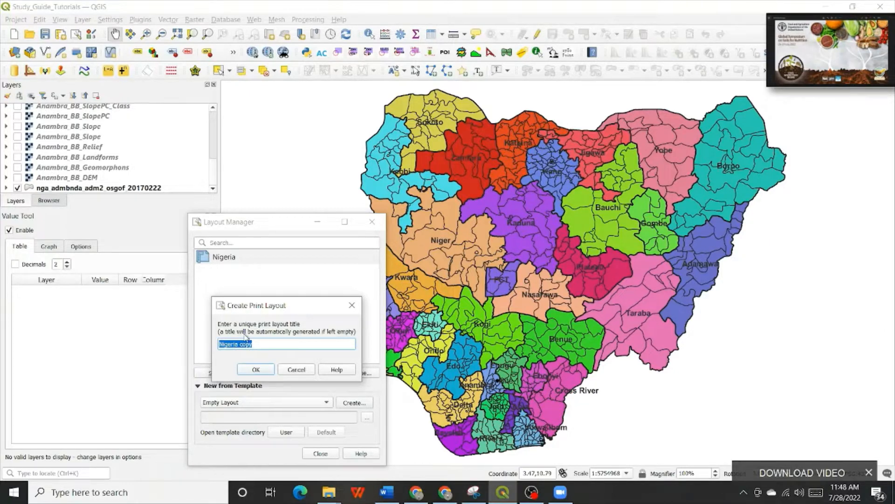
pyautogui.click(265, 344)
pyautogui.moveTo(250, 344); pyautogui.dragTo(243, 342)
pyautogui.press('BackSpace')
pyautogui.press('BackSpace')
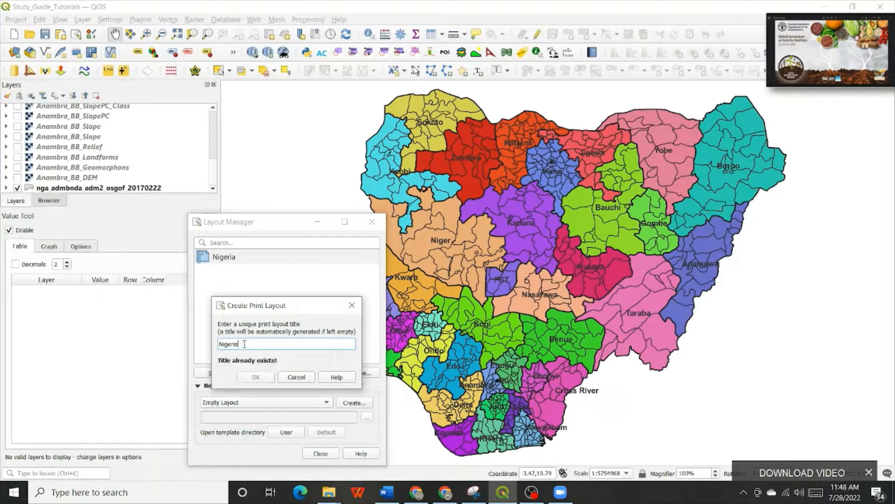
pyautogui.write('_Subset_State')
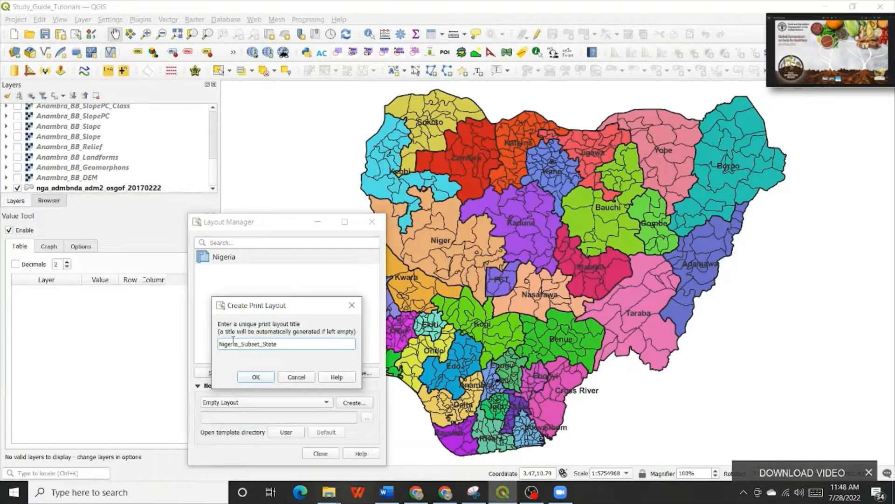
pyautogui.click(256, 378)
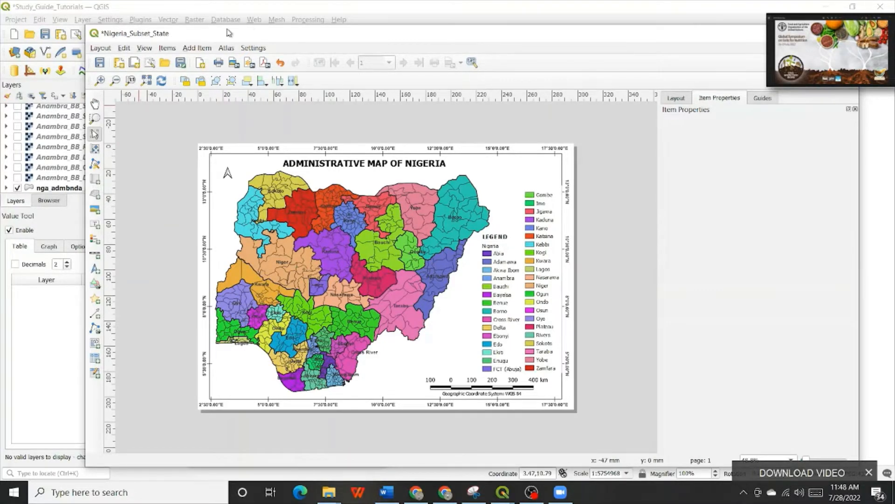
# Open the original Nigeria layout from the Layout Manager to view it, and close it again.
pyautogui.moveTo(230, 33); pyautogui.dragTo(476, 100)
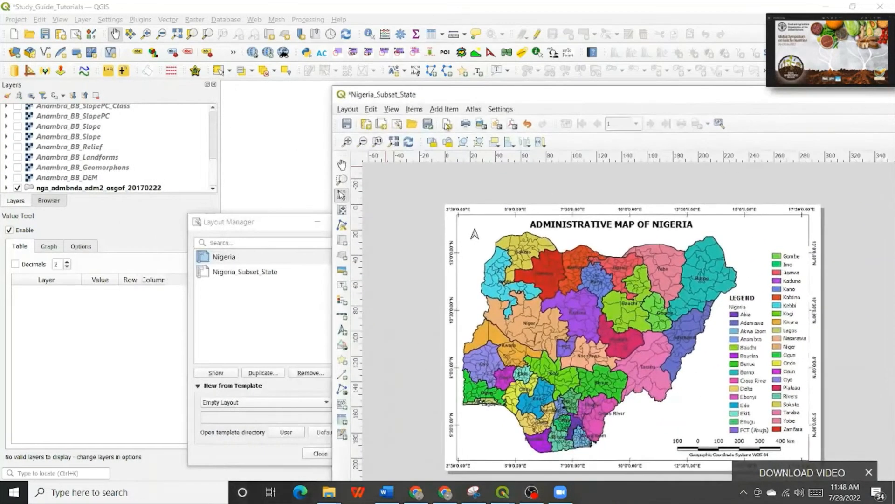
pyautogui.doubleClick(223, 257)
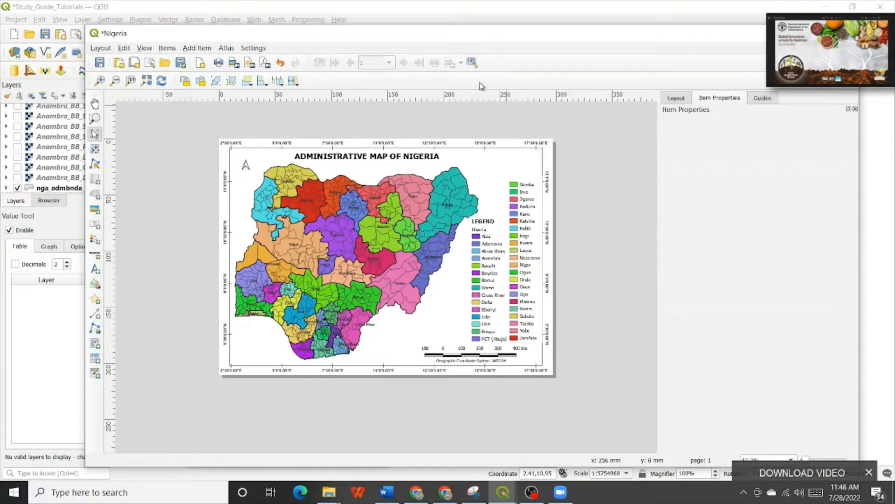
pyautogui.moveTo(485, 43); pyautogui.dragTo(422, 125)
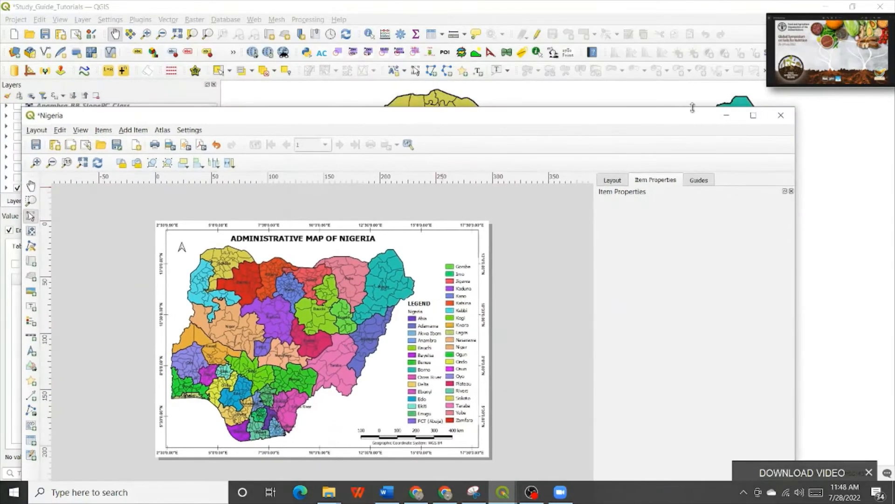
pyautogui.click(782, 115)
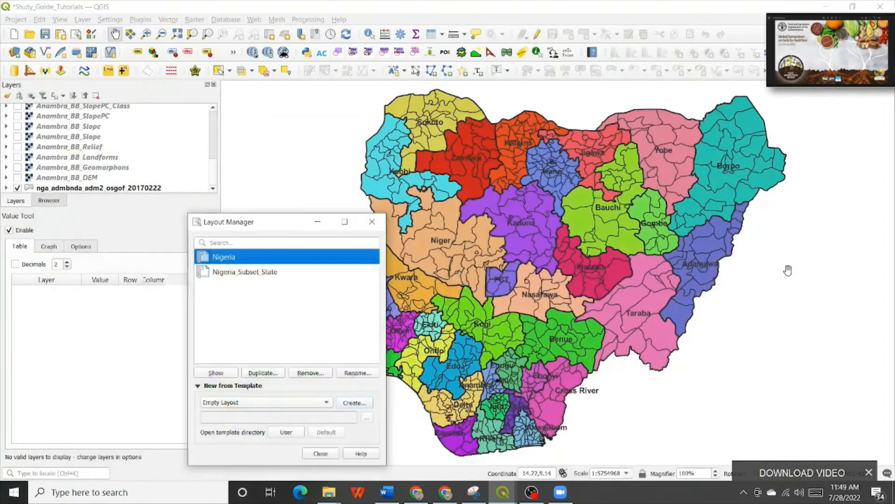
# Close the Layout Manager and bring the Nigeria_Subset_State layout window back to the front.
pyautogui.click(379, 225)
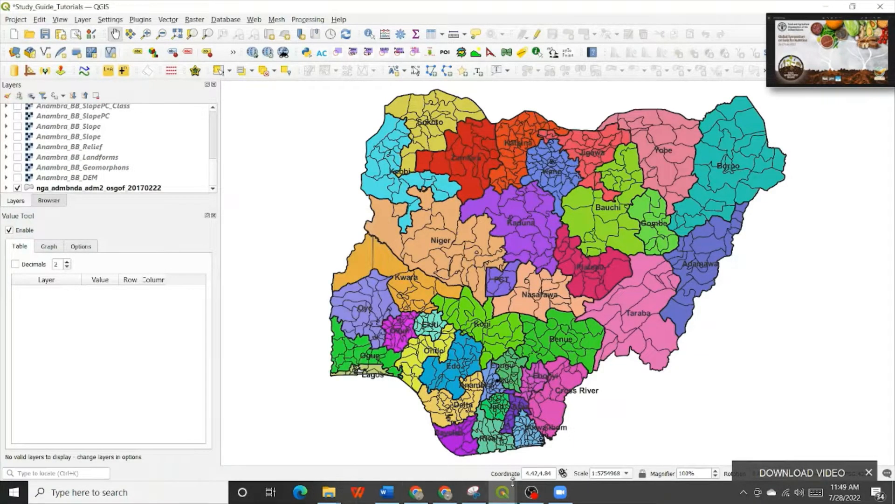
pyautogui.moveTo(511, 492)
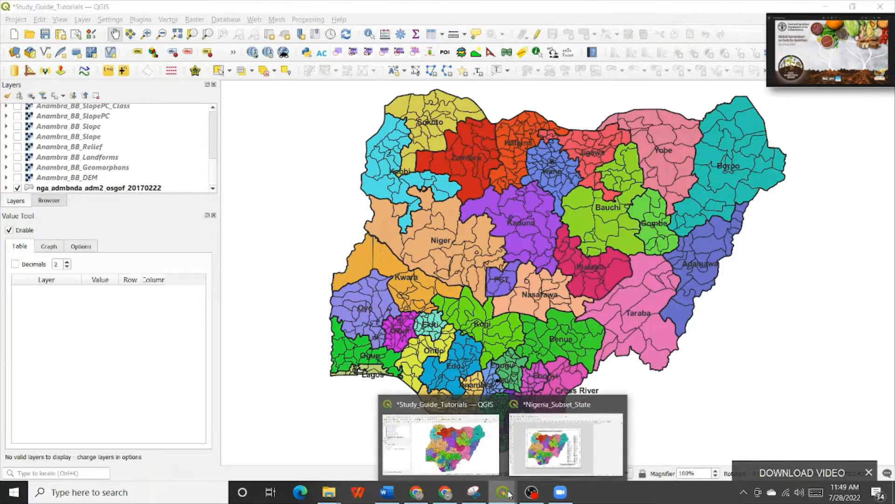
pyautogui.click(543, 449)
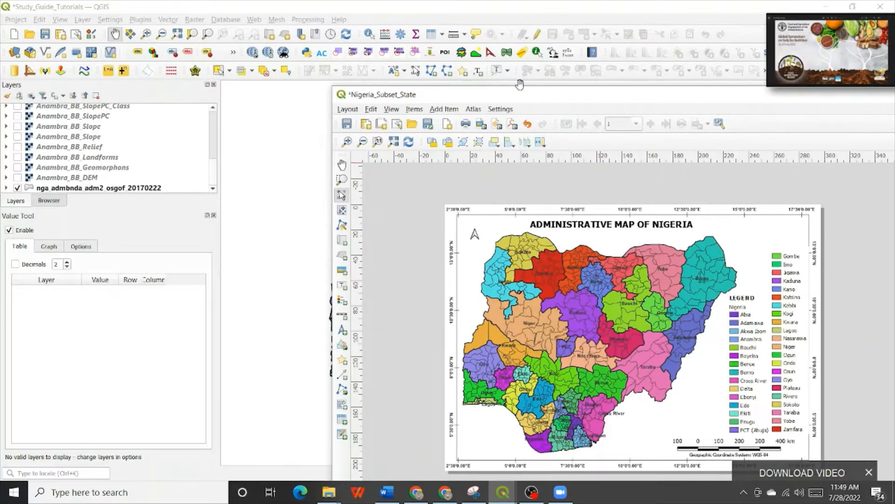
pyautogui.moveTo(523, 95); pyautogui.dragTo(247, 57)
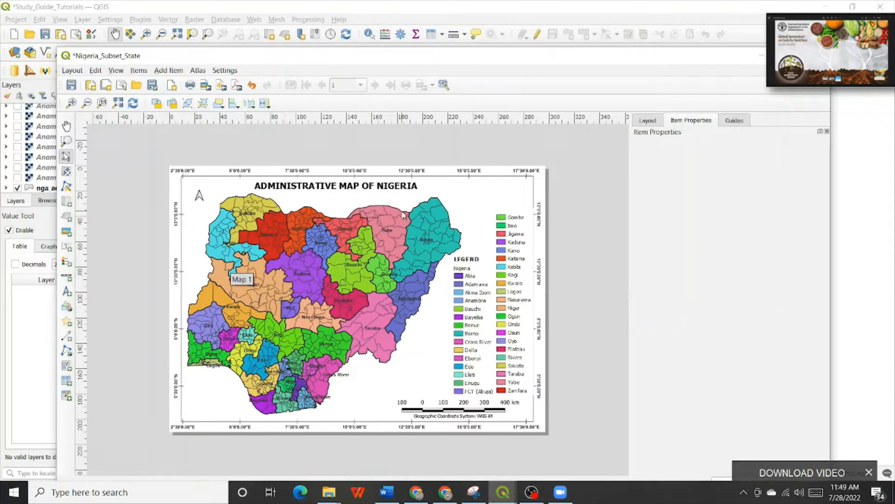
# Shrink the map item to about 90 mm square and place it in the page's upper left, below the north arrow.
pyautogui.click(474, 203)
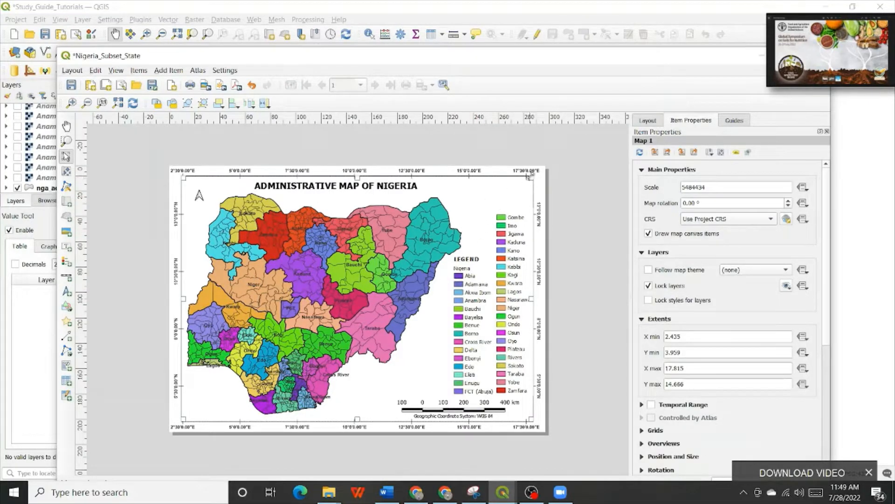
pyautogui.moveTo(530, 173); pyautogui.dragTo(334, 236)
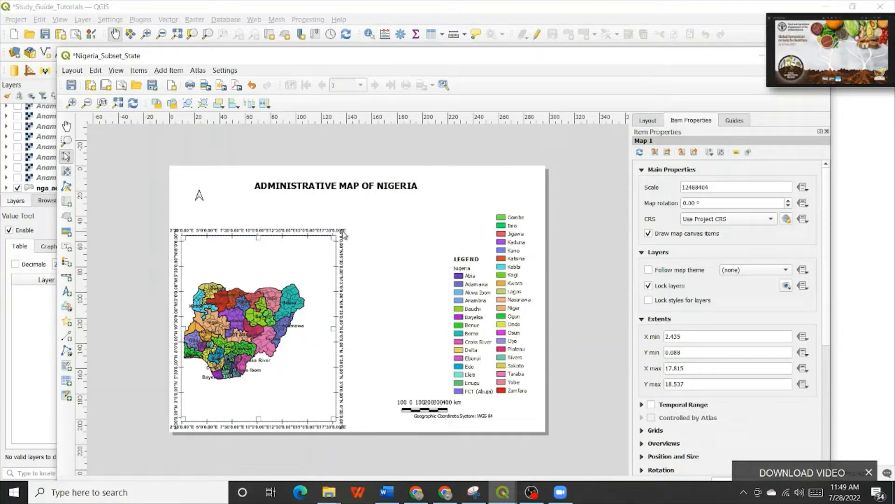
pyautogui.moveTo(335, 236); pyautogui.dragTo(297, 305)
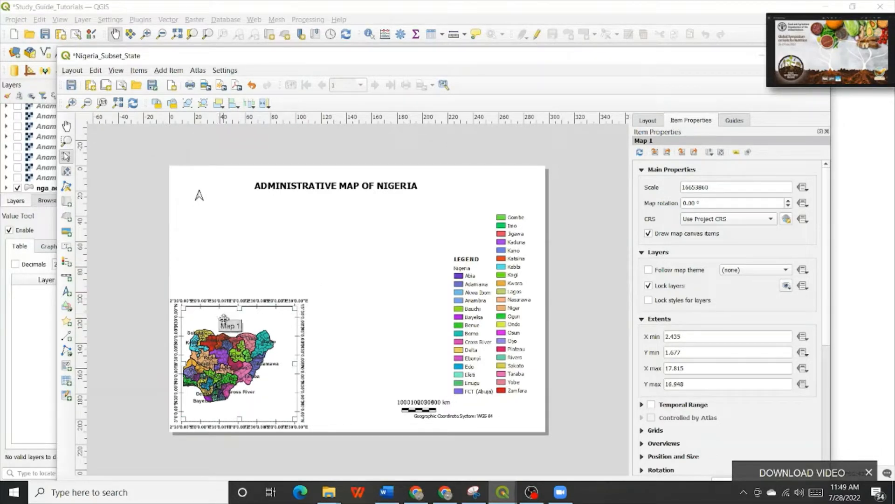
pyautogui.moveTo(219, 312); pyautogui.dragTo(254, 228)
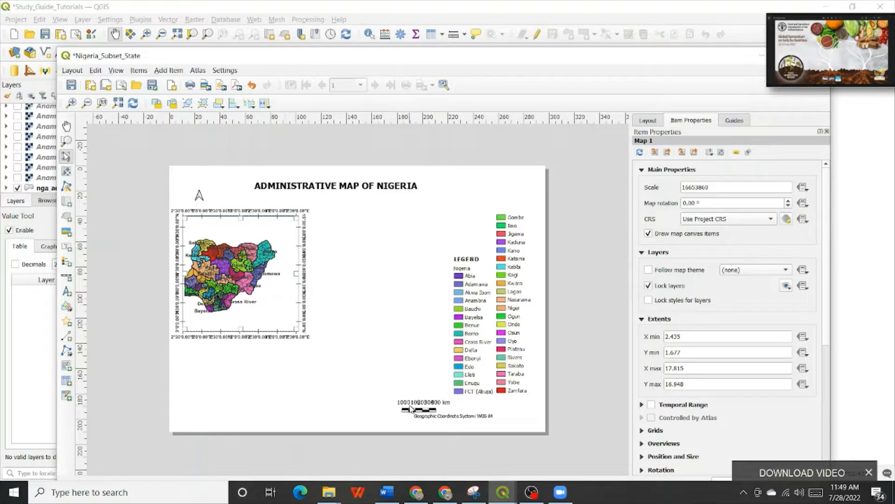
# Move the scale bar into the map's lower-right corner and adjust the map frame to about 85 mm wide, shifted slightly up.
pyautogui.moveTo(411, 409); pyautogui.dragTo(270, 319)
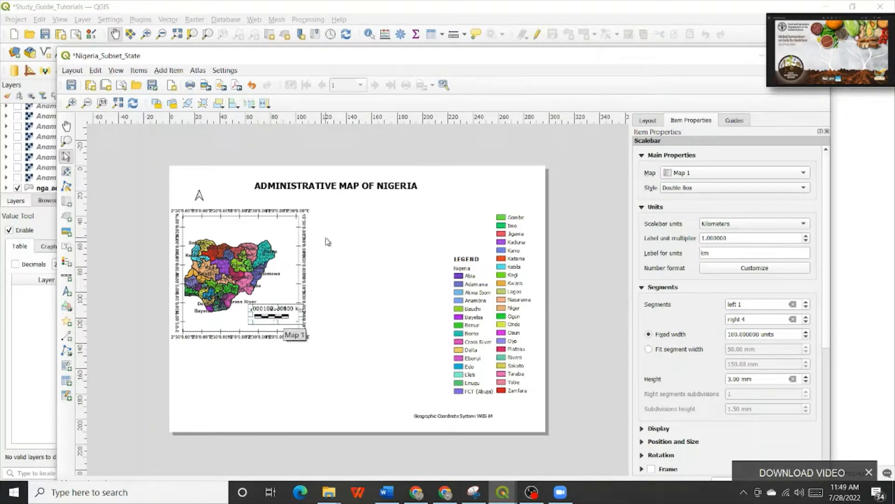
pyautogui.click(306, 225)
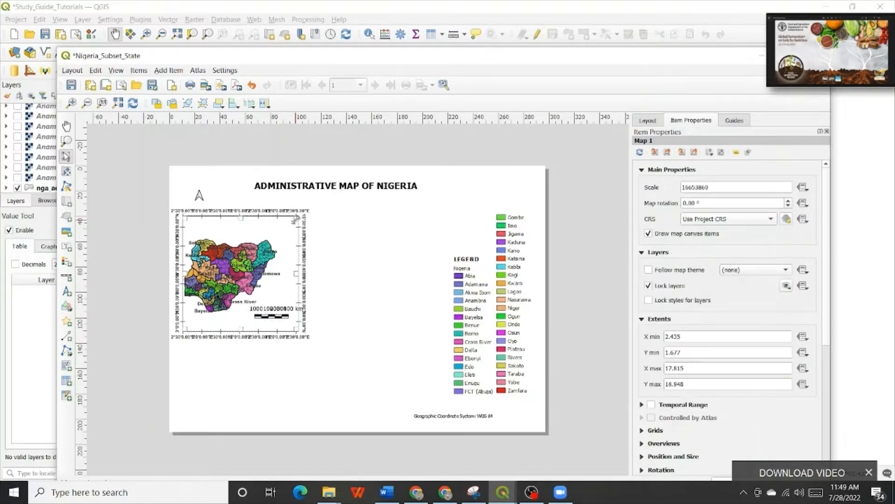
pyautogui.moveTo(297, 216); pyautogui.dragTo(277, 231)
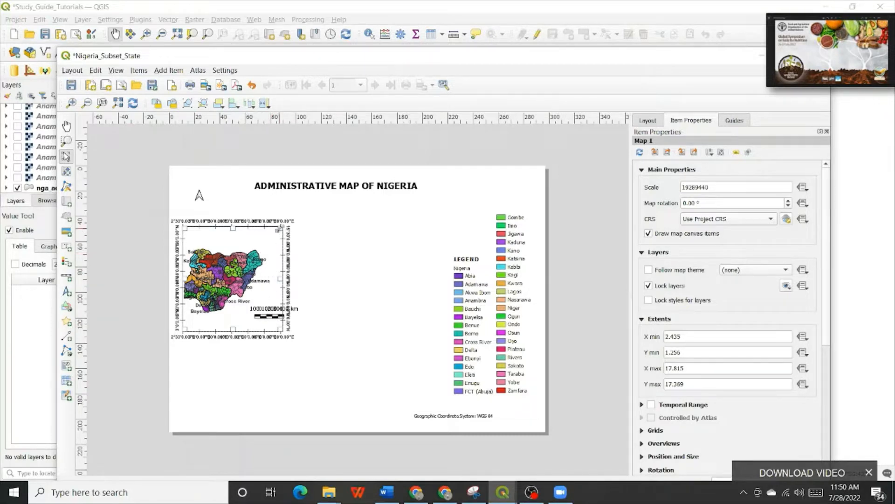
pyautogui.moveTo(283, 227); pyautogui.dragTo(294, 216)
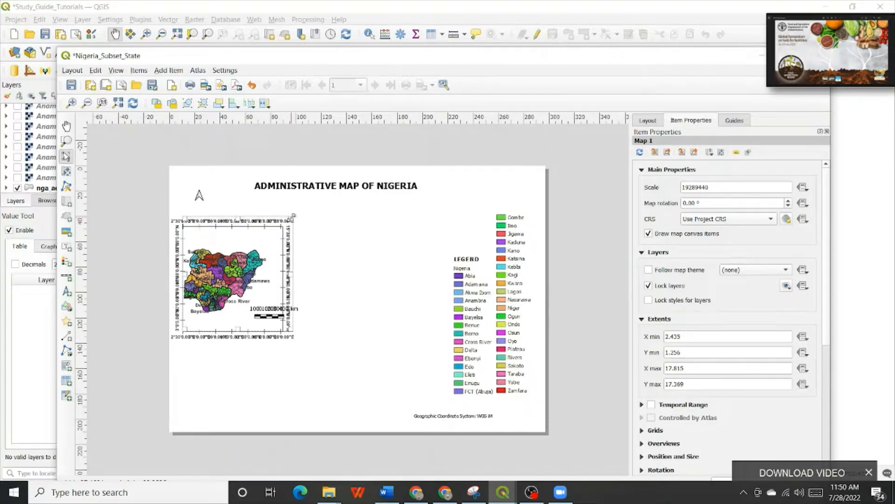
pyautogui.moveTo(266, 273); pyautogui.dragTo(266, 266)
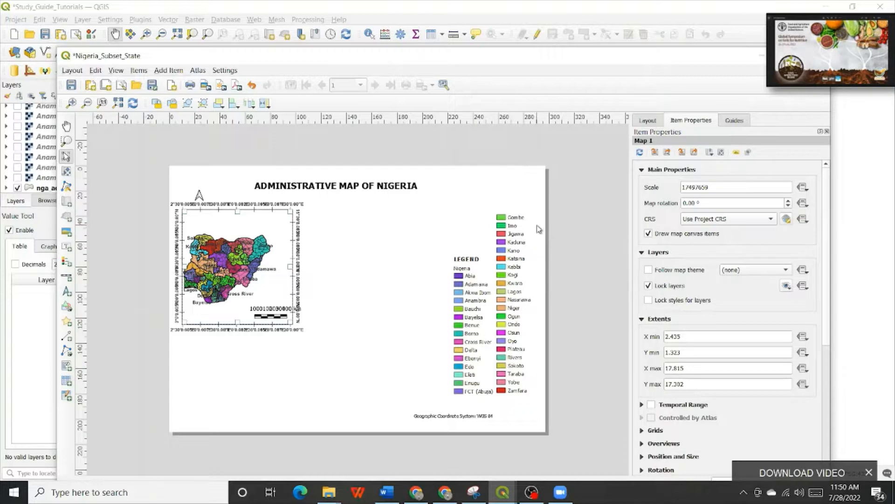
# Move the legend off the page's right side and the coordinate system label to the page's bottom centre.
pyautogui.moveTo(541, 225); pyautogui.dragTo(575, 319)
pyautogui.click(466, 417)
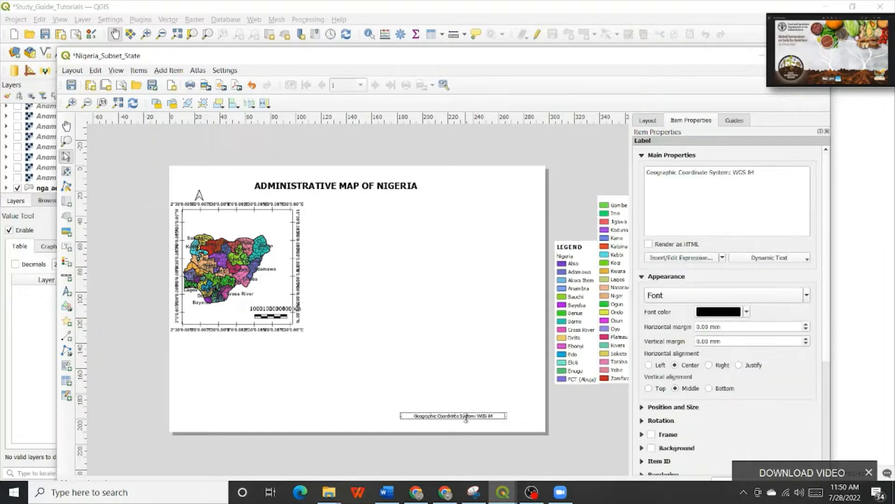
pyautogui.moveTo(465, 417); pyautogui.dragTo(365, 426)
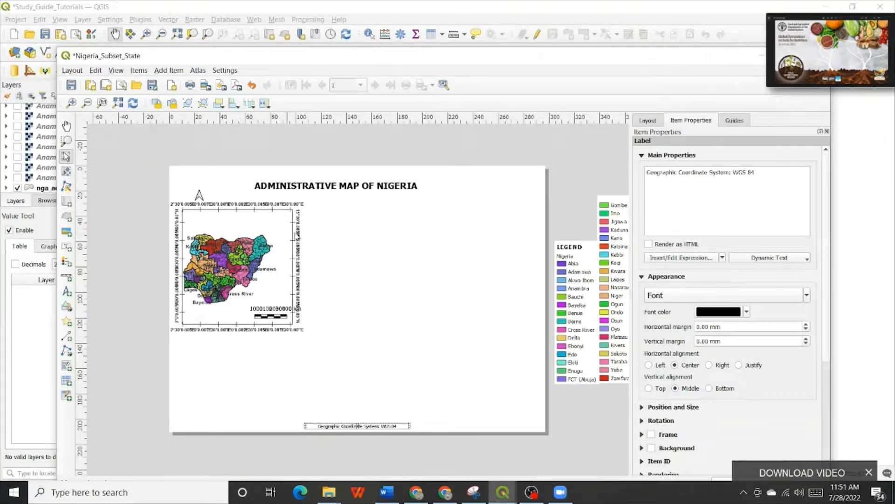
# Modify Grid 1 of the map so that its X and Y intervals are both 5 map units.
pyautogui.click(214, 219)
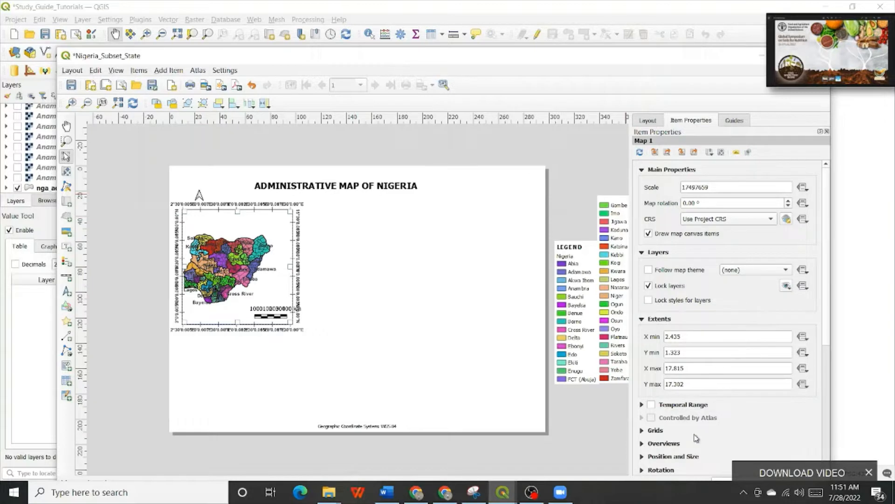
pyautogui.click(643, 431)
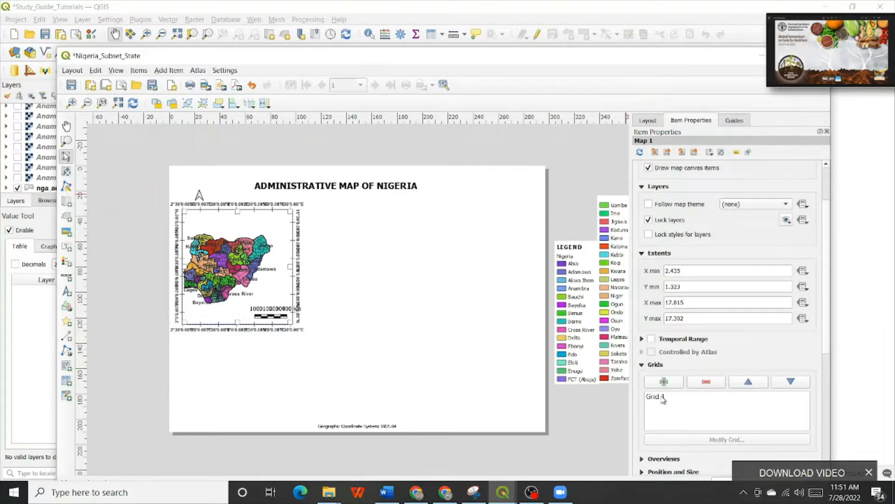
pyautogui.click(663, 397)
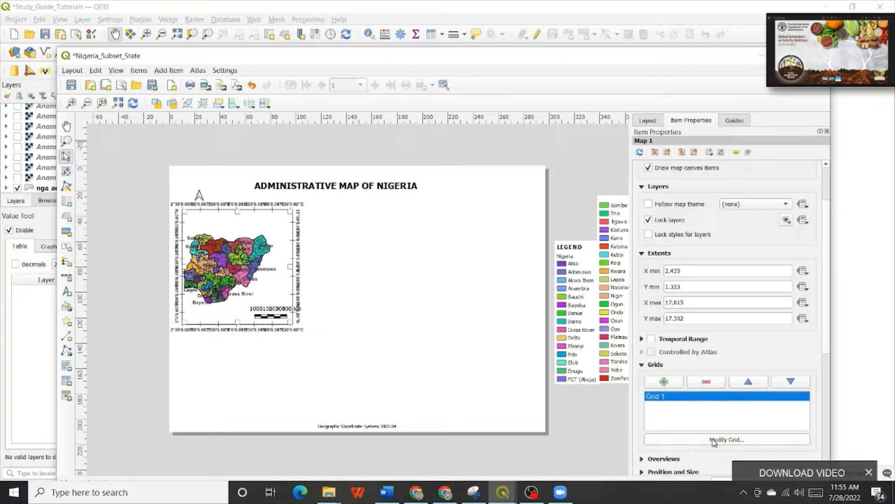
pyautogui.click(714, 440)
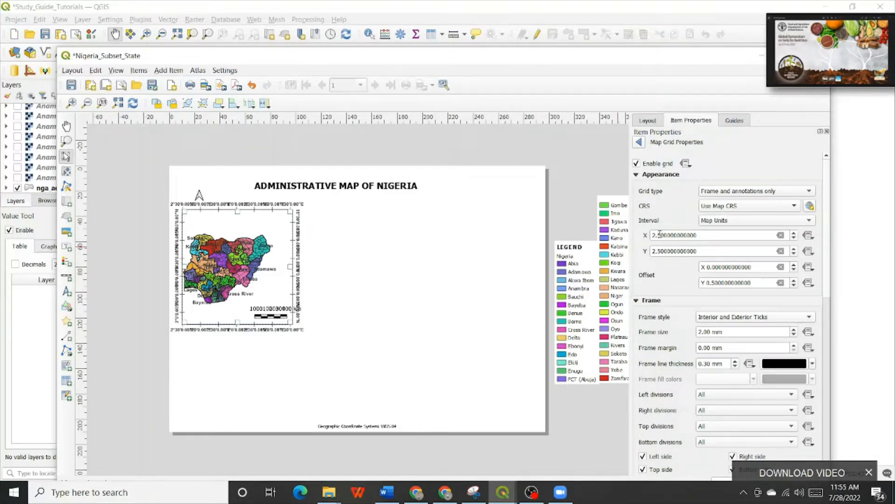
pyautogui.moveTo(660, 234); pyautogui.dragTo(623, 236)
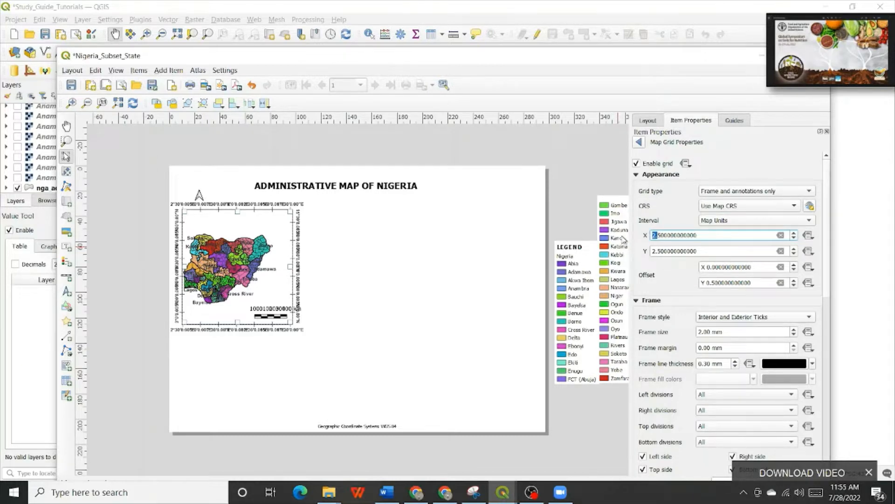
pyautogui.press('BackSpace')
pyautogui.press('Right')
pyautogui.write('.')
pyautogui.click(668, 252)
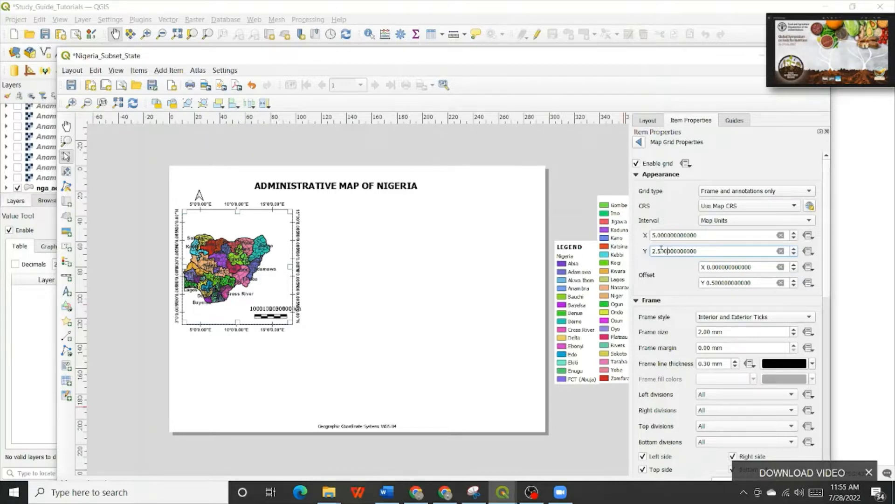
pyautogui.moveTo(661, 251); pyautogui.dragTo(646, 252)
pyautogui.write('5.')
pyautogui.click(673, 236)
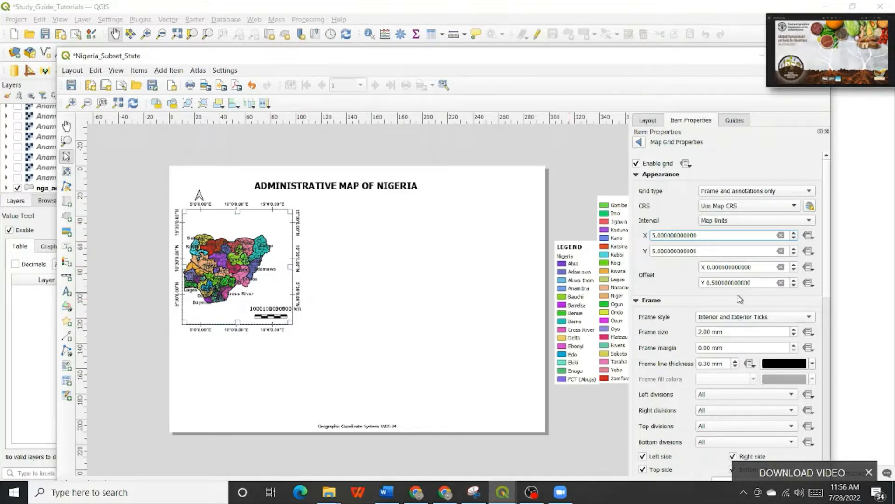
# Set the map grid's Y offset to 1.5.
pyautogui.click(716, 283)
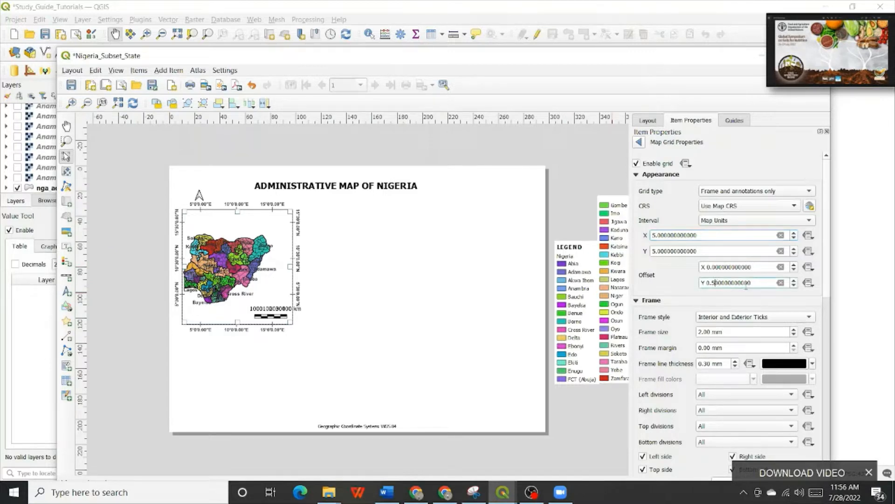
pyautogui.press('BackSpace')
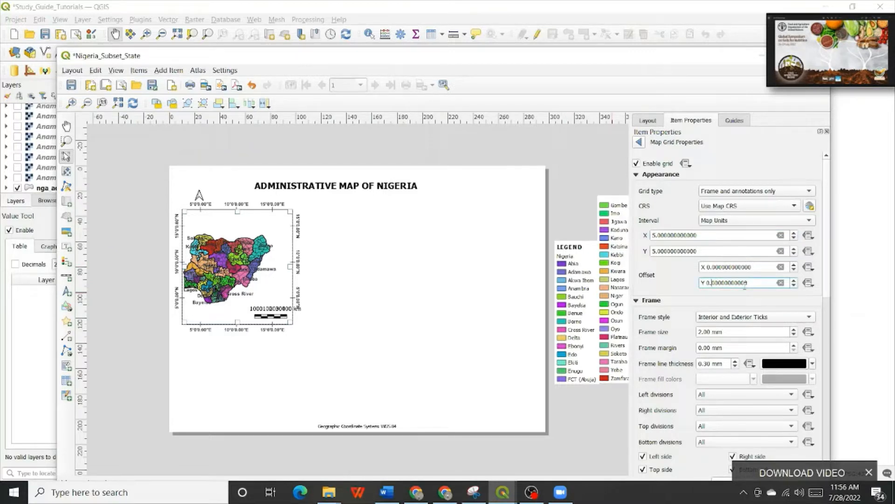
pyautogui.click(739, 266)
pyautogui.write('1')
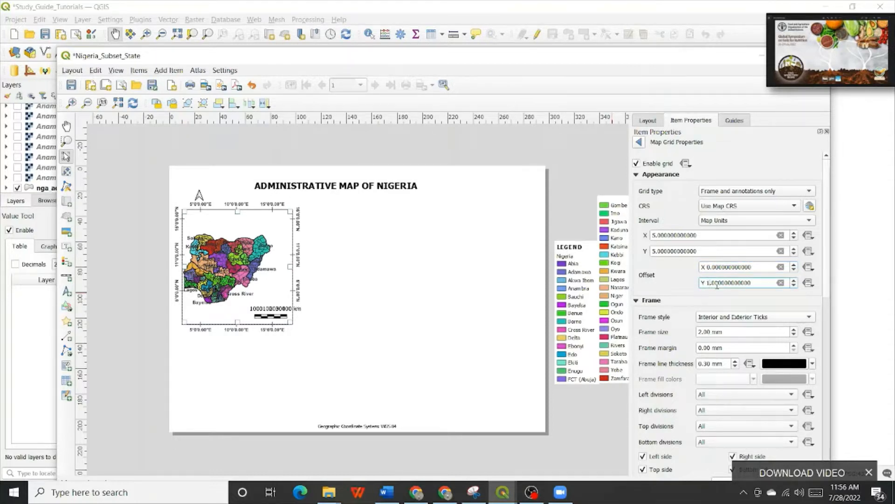
pyautogui.click(748, 267)
pyautogui.click(715, 283)
pyautogui.write('5')
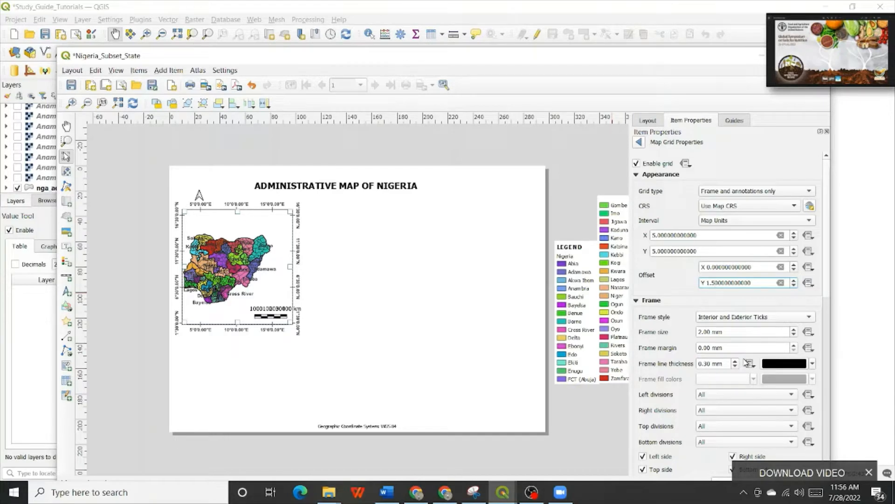
# Try Y offsets of 1.55, 1.555 and 1.558 for the map grid.
pyautogui.write('5')
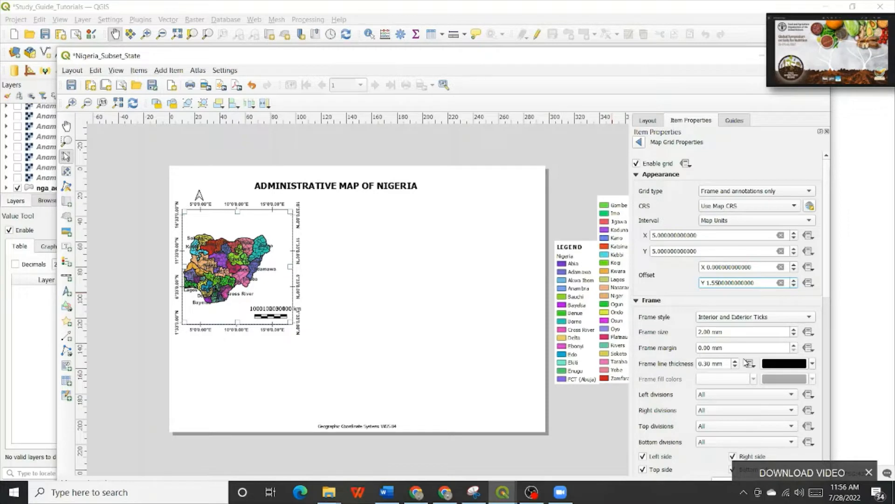
pyautogui.write('55')
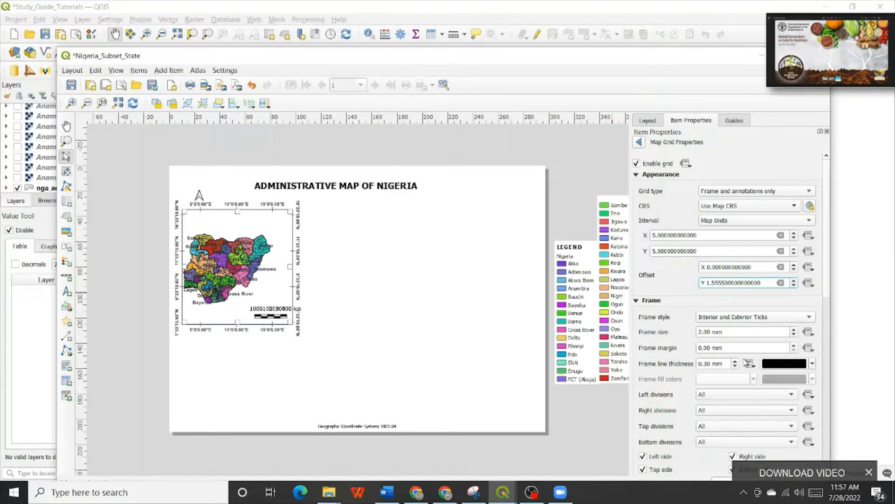
pyautogui.write('5')
pyautogui.press('BackSpace')
pyautogui.press('BackSpace')
pyautogui.press('BackSpace')
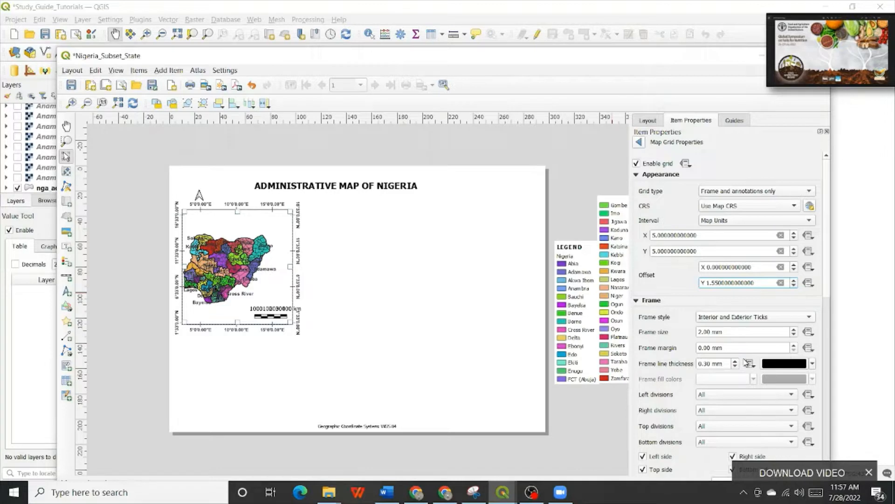
pyautogui.write('5')
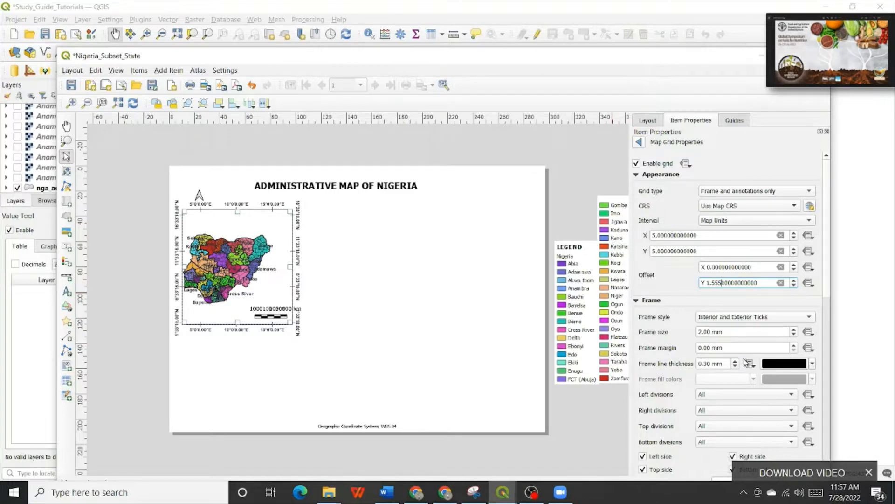
pyautogui.press('BackSpace')
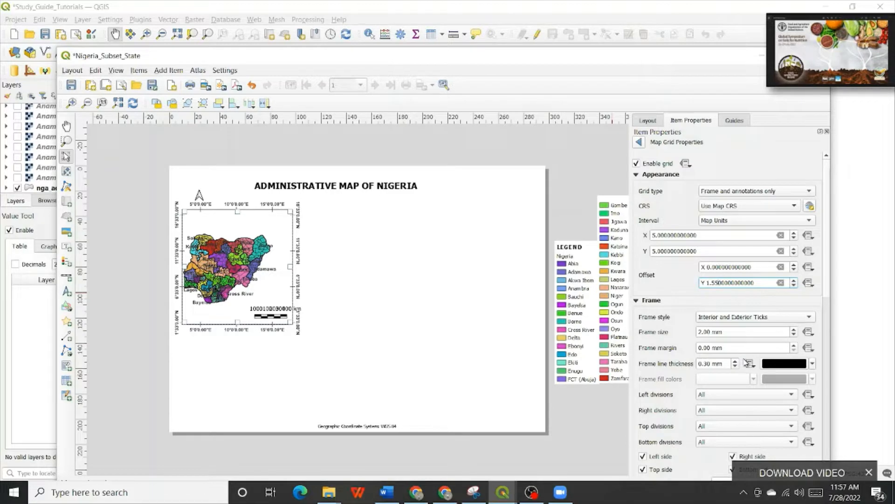
pyautogui.write('8')
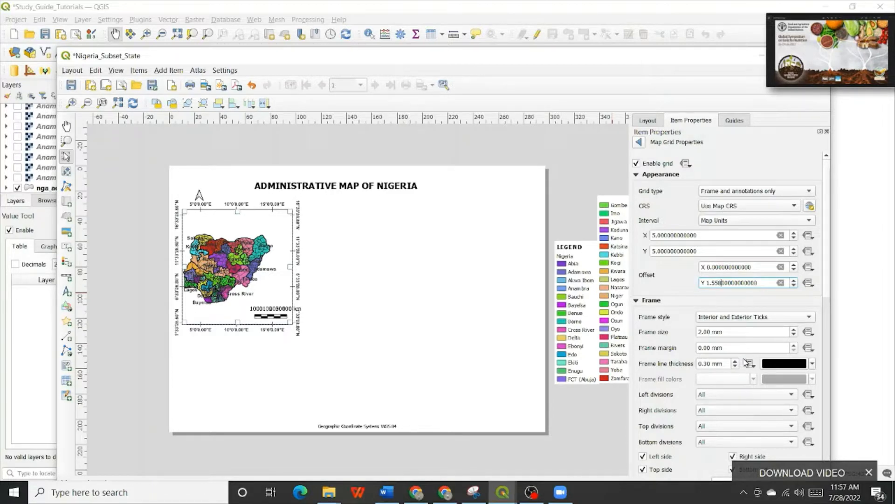
pyautogui.write('888888')
pyautogui.press('BackSpace')
pyautogui.press('BackSpace')
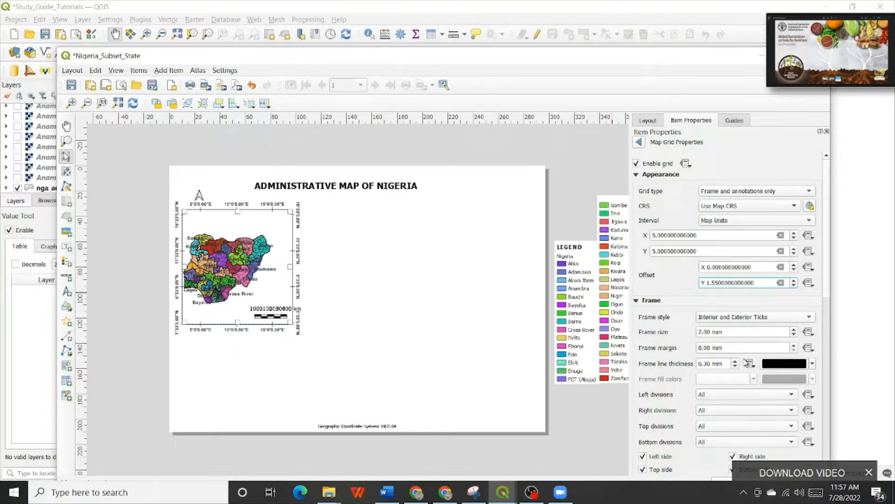
# Set the map grid's Y offset to 1.75 and return to the map's main properties.
pyautogui.press('BackSpace')
pyautogui.write('7')
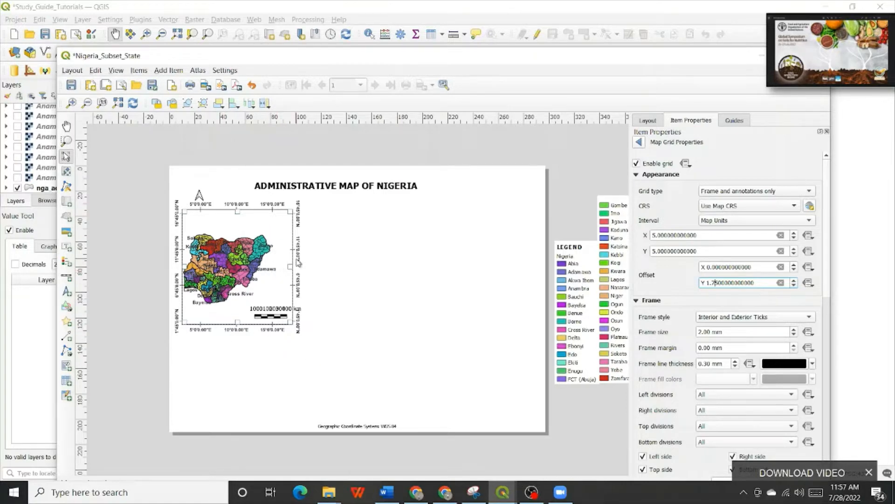
pyautogui.click(639, 144)
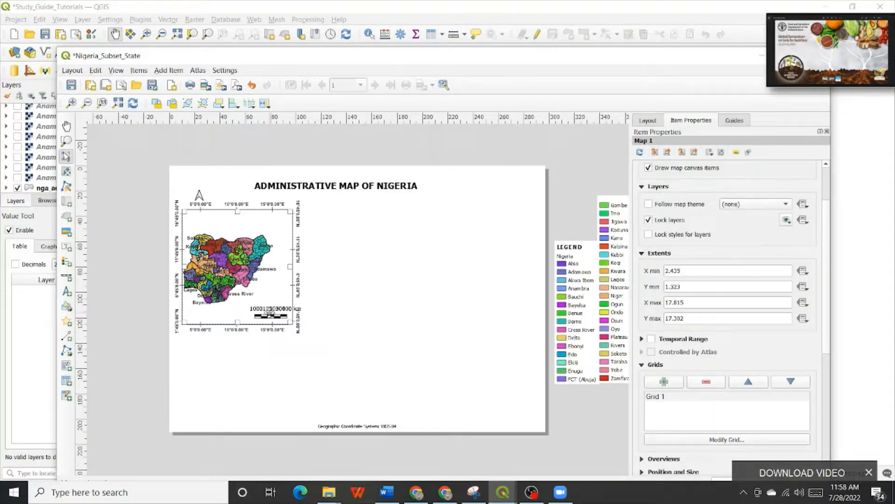
# Set the scale bar's fixed segment width to 250 units.
pyautogui.click(265, 317)
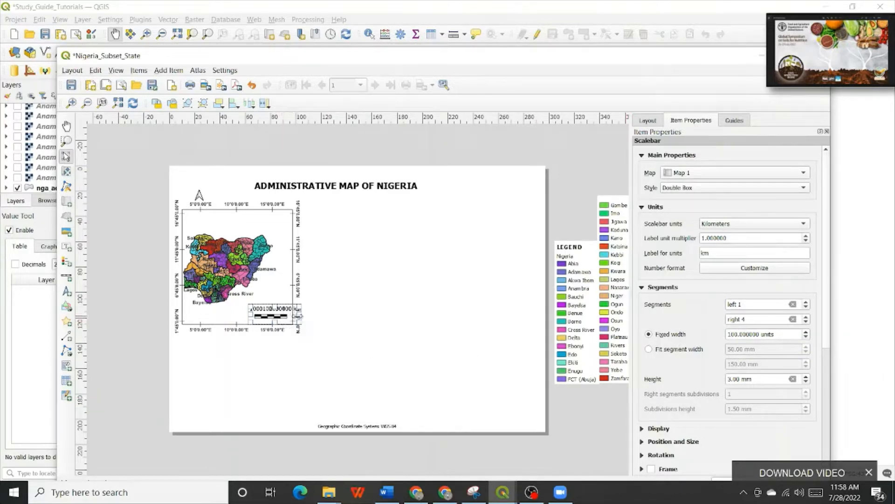
pyautogui.doubleClick(738, 334)
pyautogui.write('50')
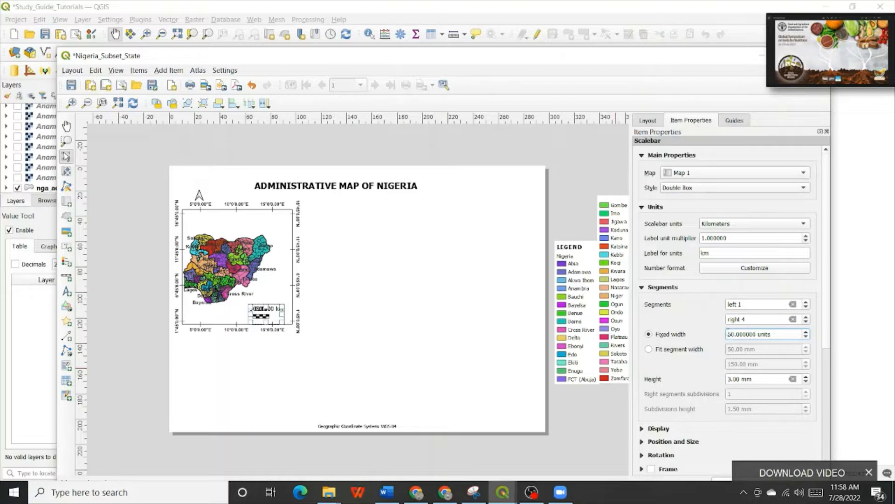
pyautogui.write('2')
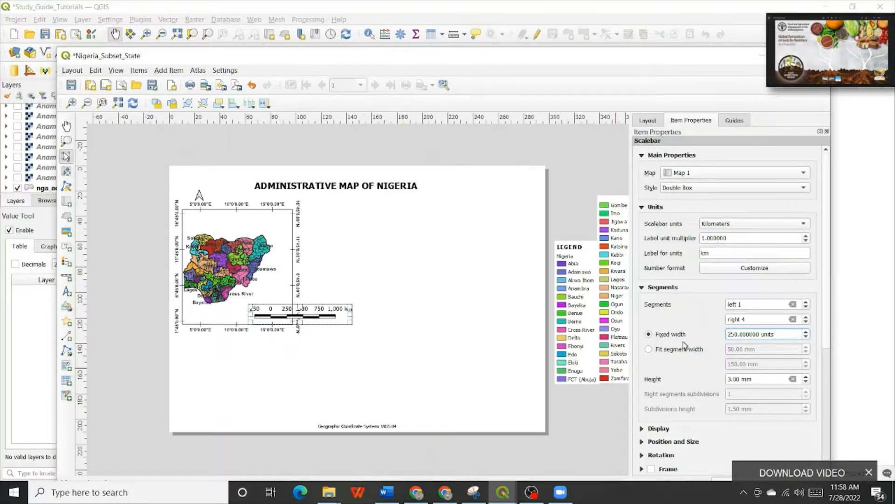
# Reduce the scale bar to 2 right segments and place it near the map's lower-right corner.
pyautogui.moveTo(318, 316); pyautogui.dragTo(276, 312)
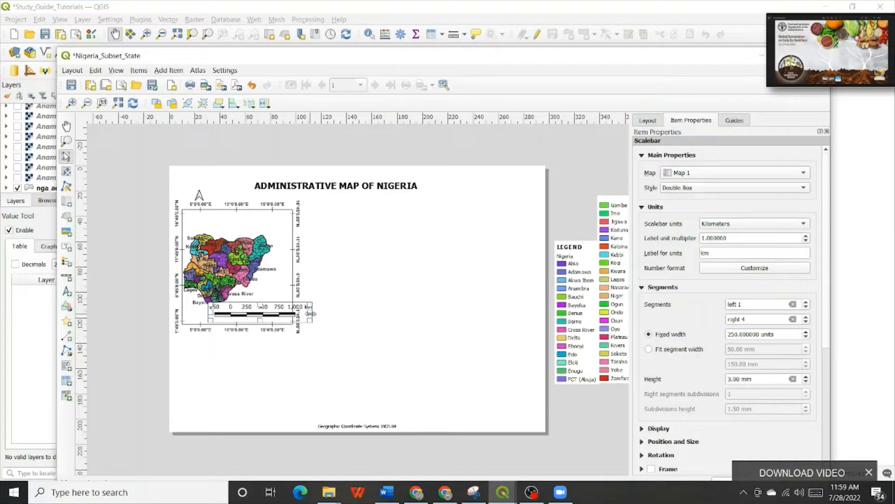
pyautogui.moveTo(309, 313); pyautogui.dragTo(291, 313)
pyautogui.click(806, 321)
pyautogui.click(807, 322)
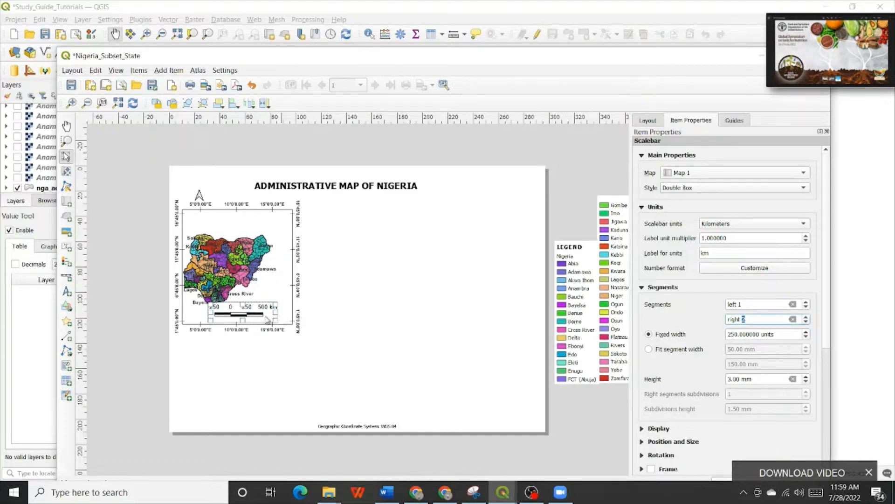
pyautogui.moveTo(239, 315); pyautogui.dragTo(273, 322)
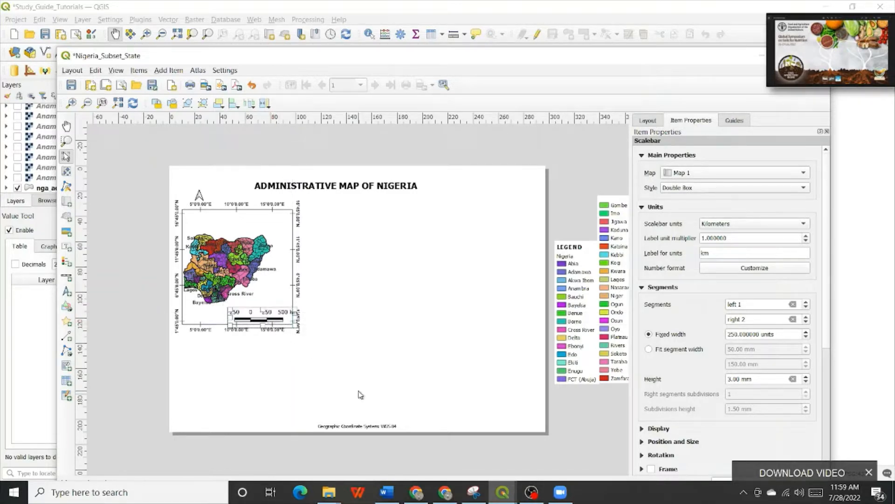
pyautogui.click(404, 344)
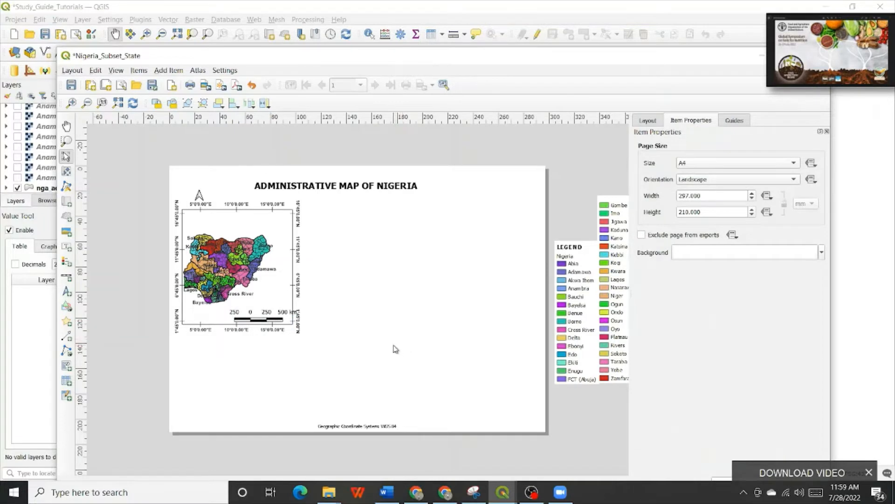
# Set the scale bar's height to 2 mm and shift it slightly down and left to fit inside the map frame.
pyautogui.click(266, 317)
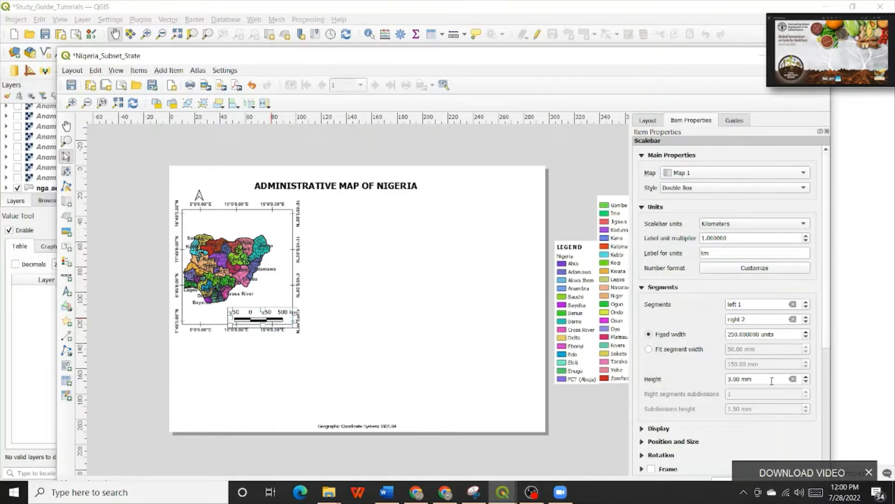
pyautogui.click(806, 382)
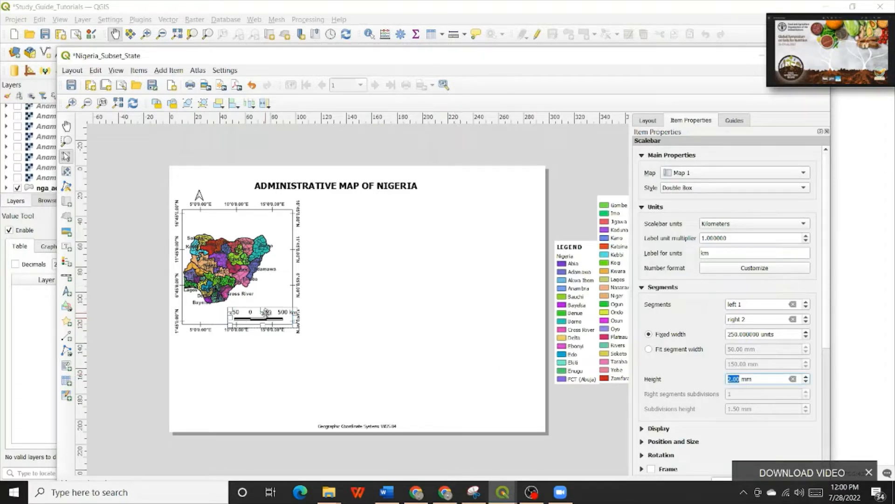
pyautogui.click(264, 316)
pyautogui.moveTo(264, 317); pyautogui.dragTo(264, 319)
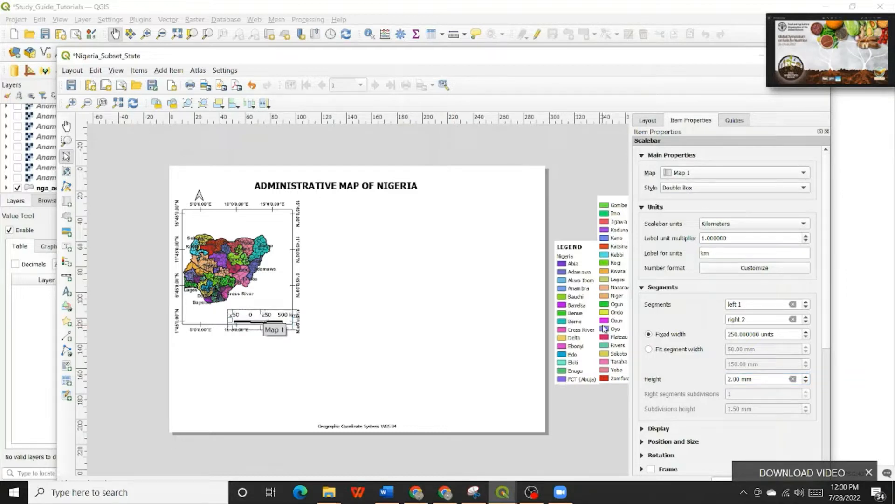
pyautogui.press('Left')
pyautogui.press('Left')
pyautogui.press('Left')
pyautogui.press('Left')
pyautogui.press('Left')
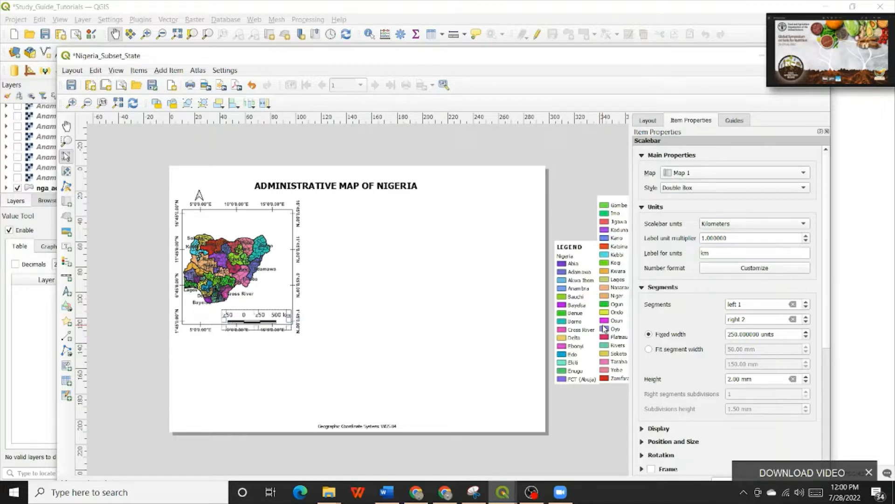
pyautogui.click(493, 310)
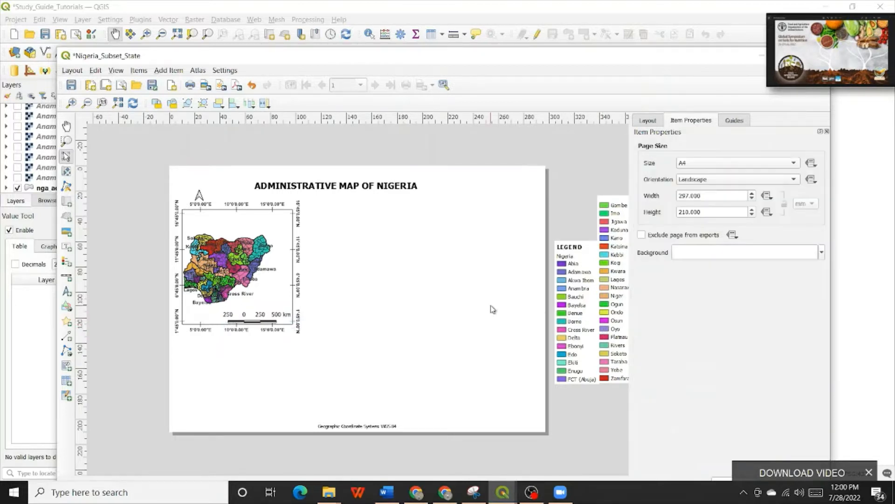
# Shift the map content slightly right and up within its frame so that all of Nigeria fits.
pyautogui.click(224, 265)
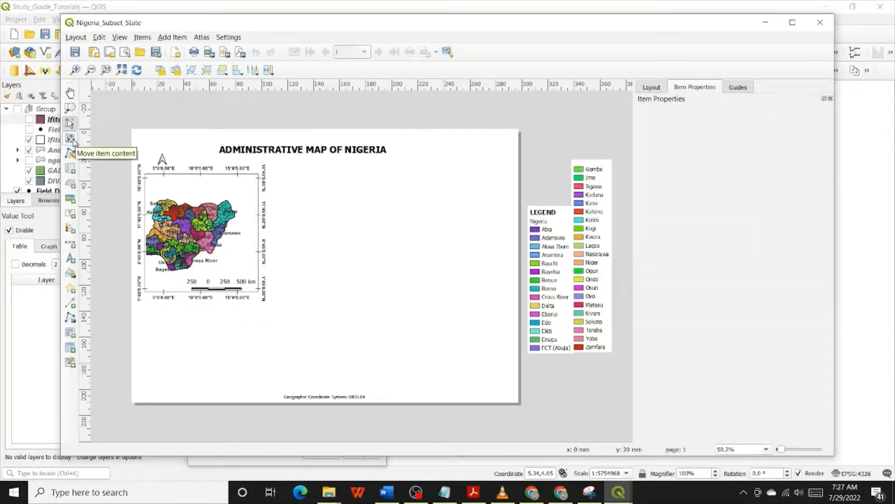
pyautogui.click(73, 142)
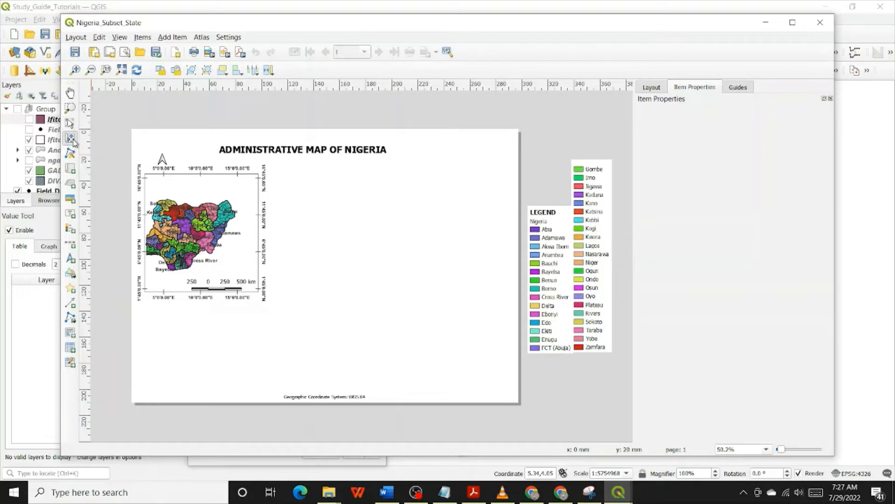
pyautogui.moveTo(196, 232); pyautogui.dragTo(202, 228)
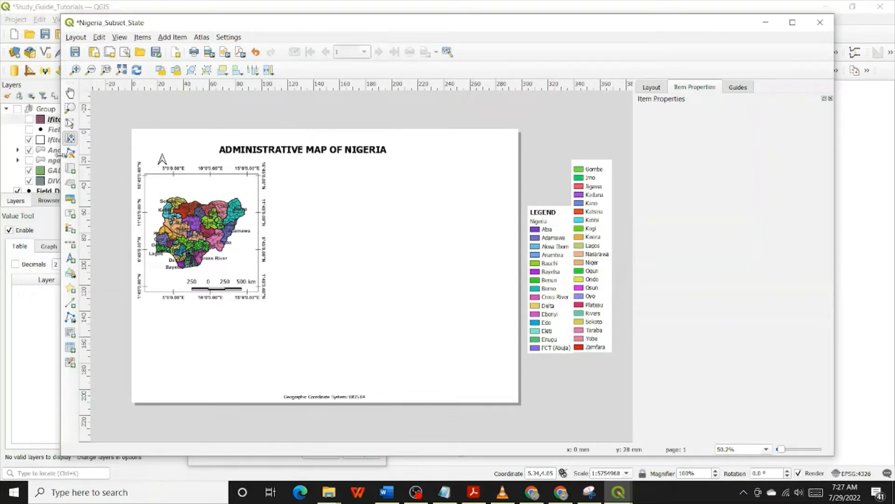
pyautogui.click(69, 123)
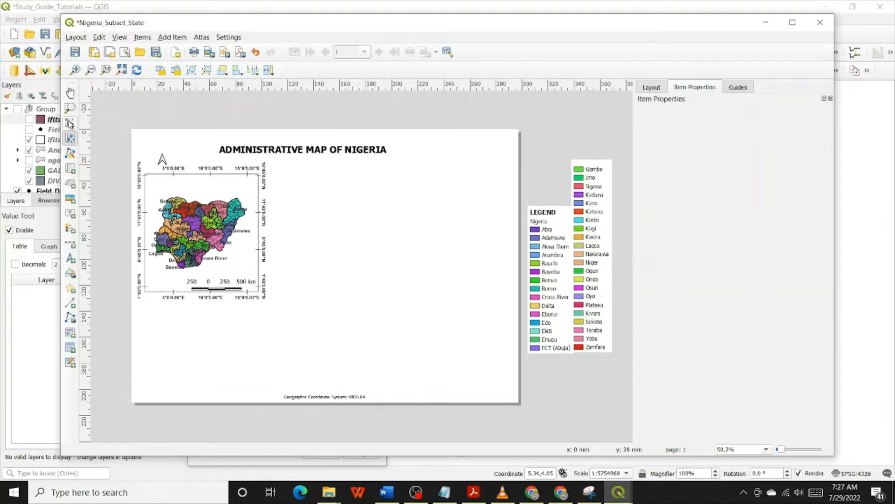
# Set the Nigeria map's scale to 15000000.
pyautogui.click(235, 230)
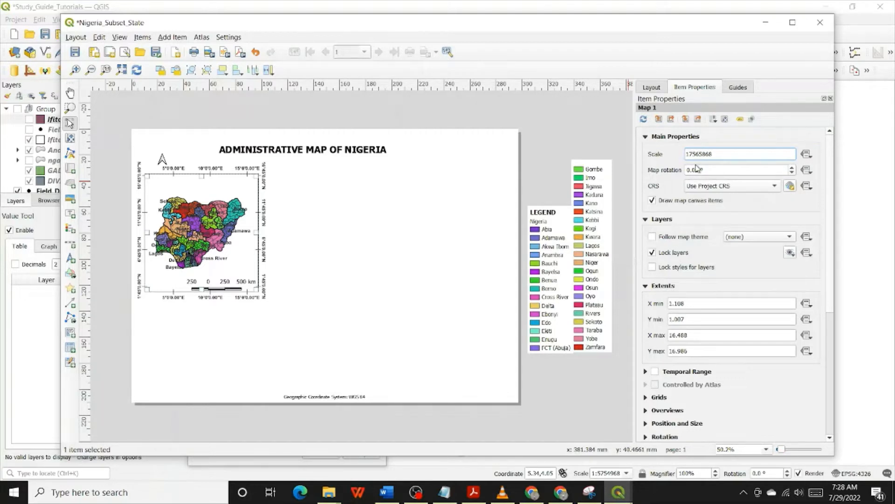
pyautogui.press('BackSpace')
pyautogui.write('6')
pyautogui.write('00000')
pyautogui.press('Delete')
pyautogui.press('Delete')
pyautogui.press('Delete')
pyautogui.press('Return')
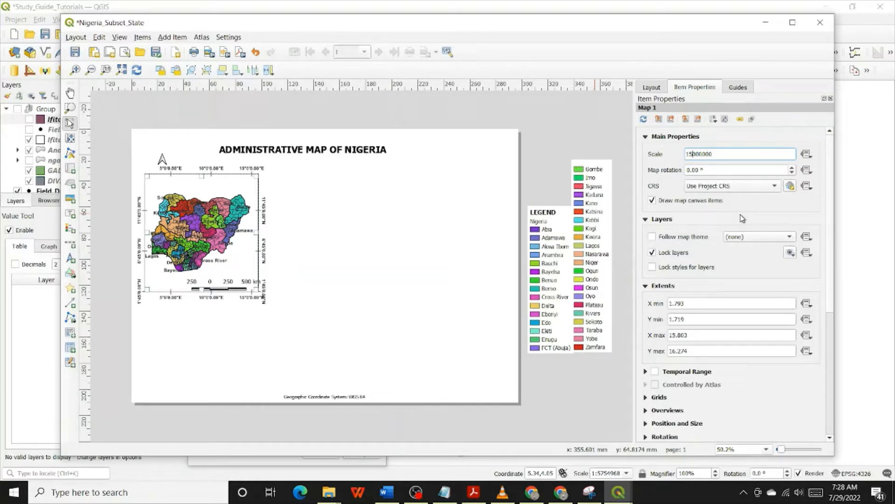
pyautogui.press('Return')
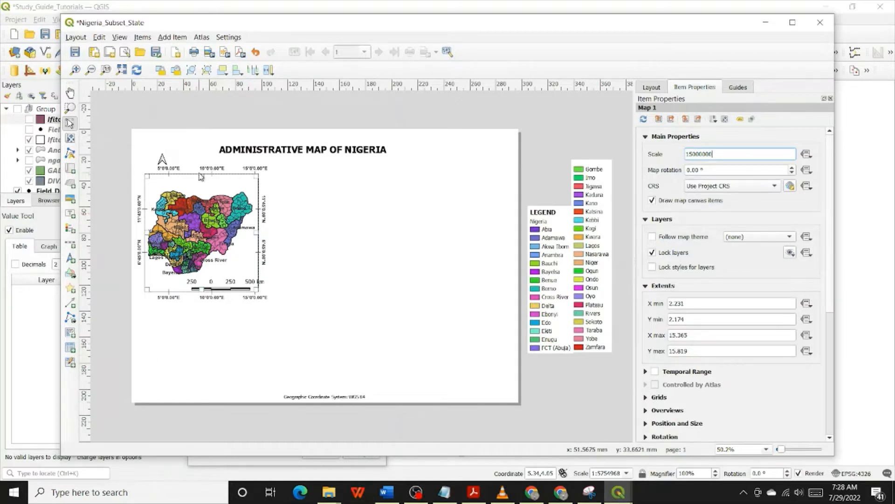
# Lower the map frame's top edge by about 9 mm and recentre the country inside it, slightly up and right.
pyautogui.moveTo(201, 177); pyautogui.dragTo(201, 185)
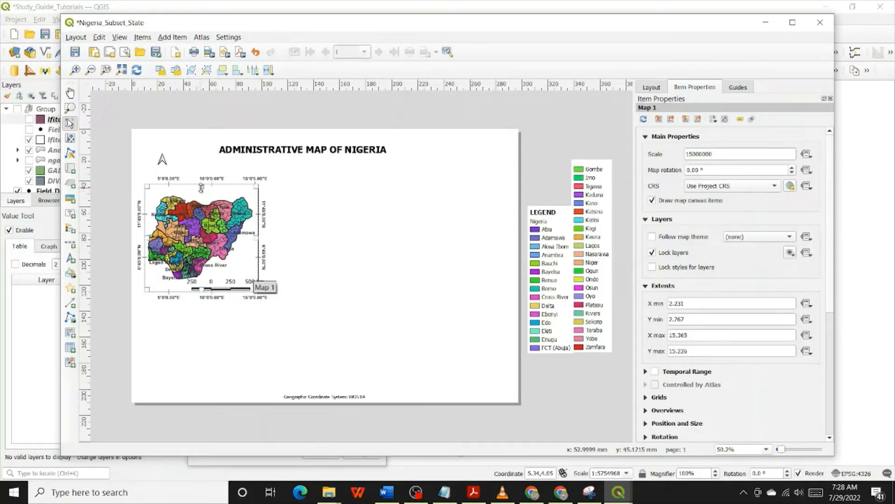
pyautogui.moveTo(200, 186); pyautogui.dragTo(201, 188)
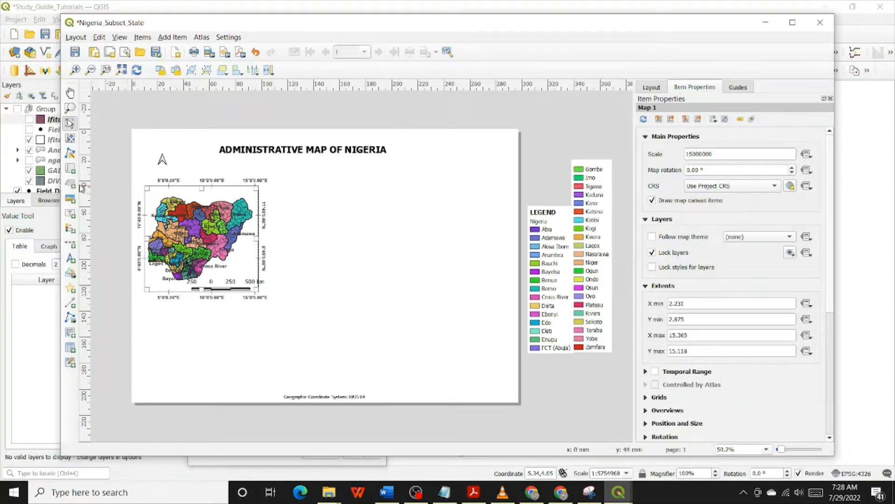
pyautogui.click(70, 138)
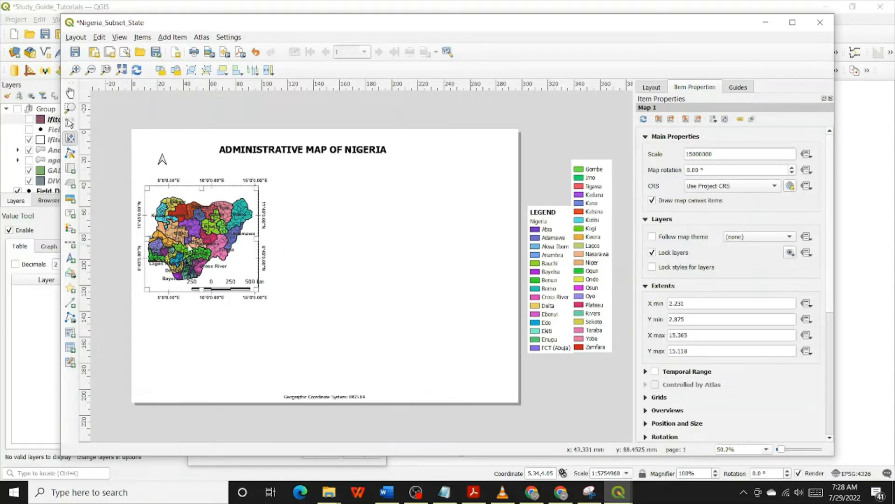
pyautogui.moveTo(189, 249); pyautogui.dragTo(191, 242)
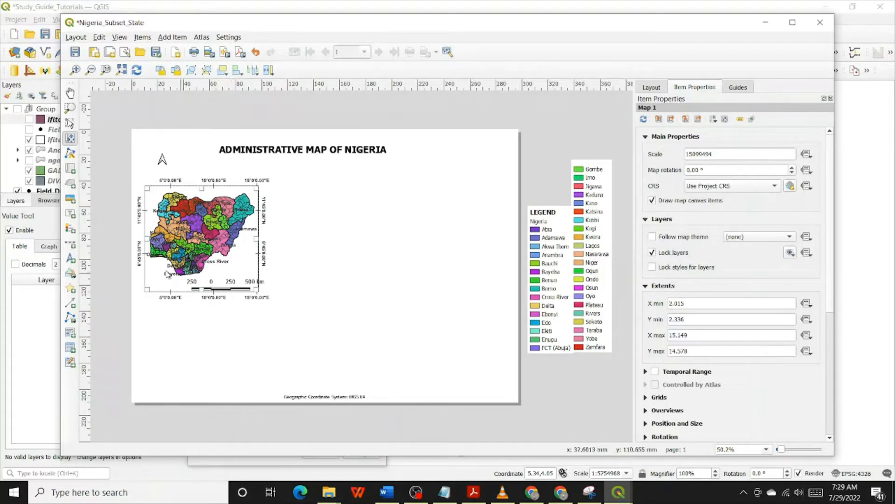
pyautogui.click(70, 123)
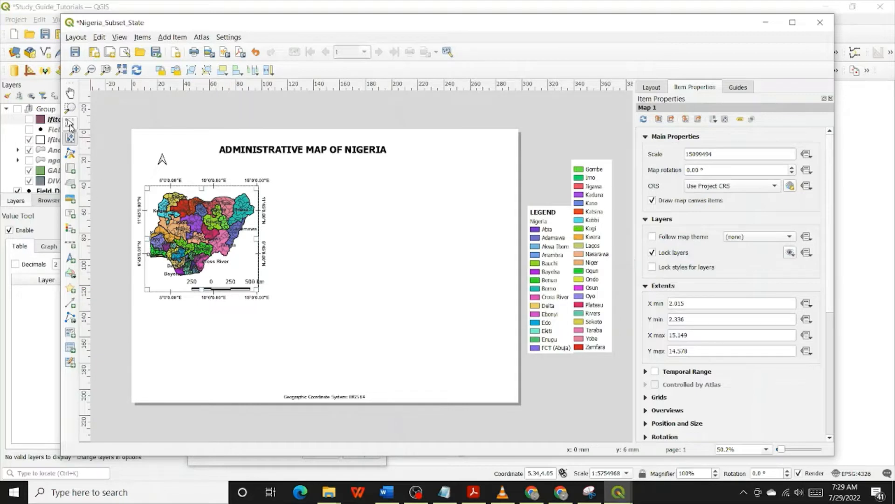
# Nudge the scale bar slightly up and left so that it sits fully inside the map frame's lower-right corner.
pyautogui.click(234, 285)
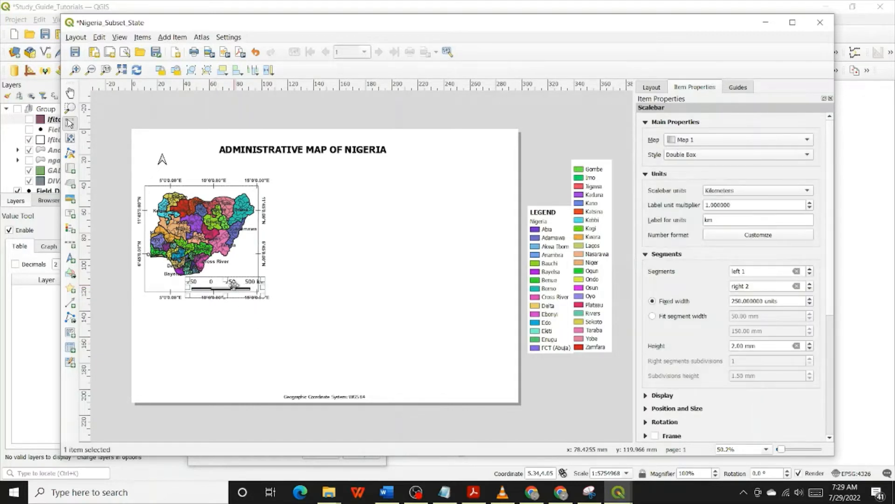
pyautogui.press('Up')
pyautogui.press('Left')
pyautogui.press('Left')
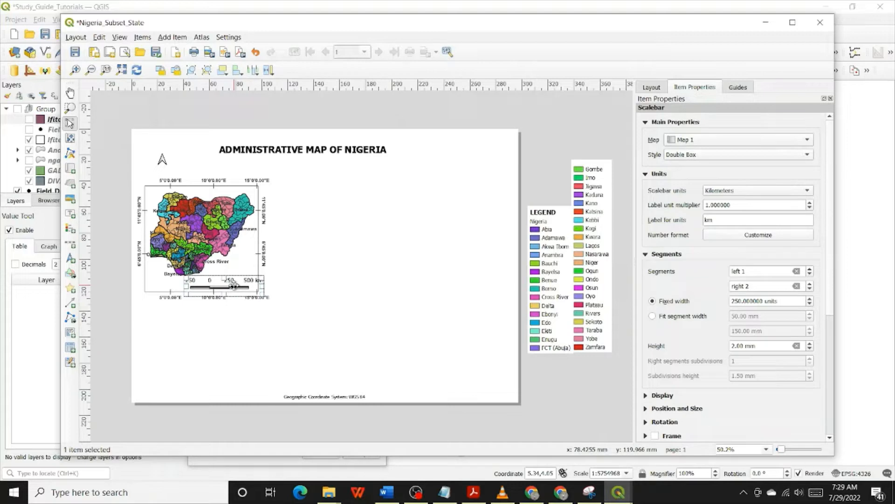
pyautogui.press('Left')
pyautogui.press('Left')
pyautogui.press('Left')
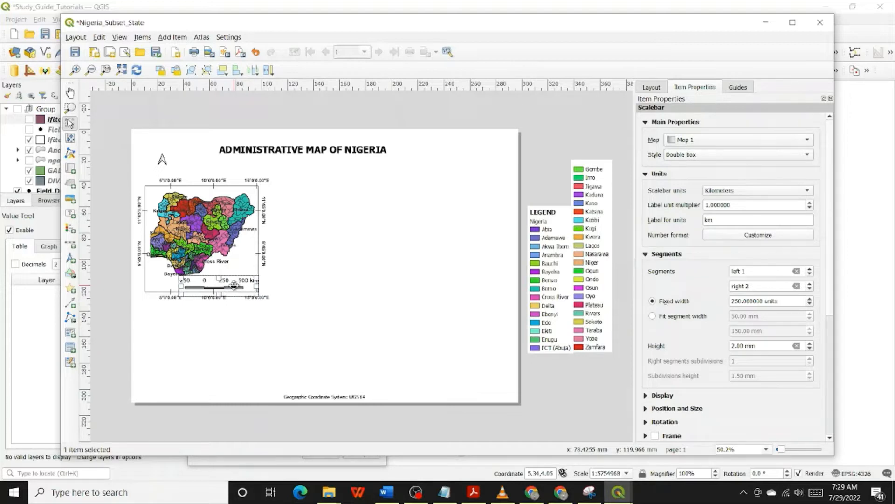
pyautogui.press('Left')
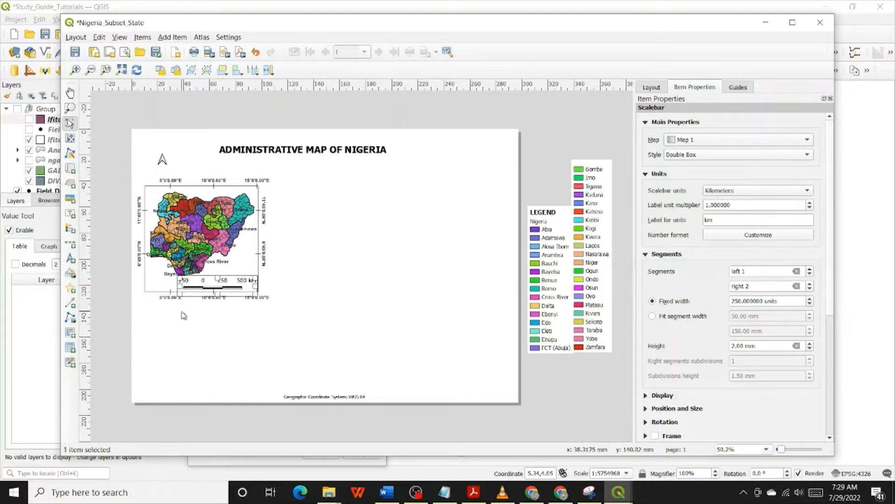
# Return to the main project window, close the Layout Manager, and hide the WB_Nigeria_Map layer.
pyautogui.click(199, 232)
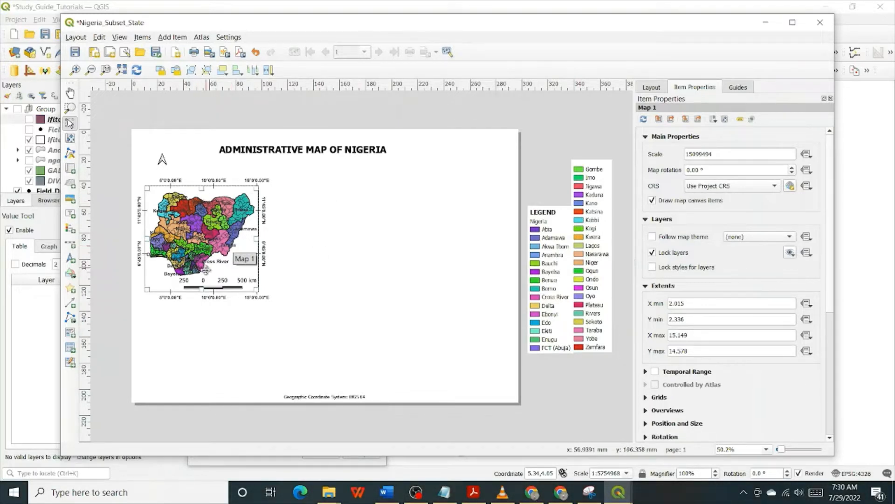
pyautogui.click(75, 6)
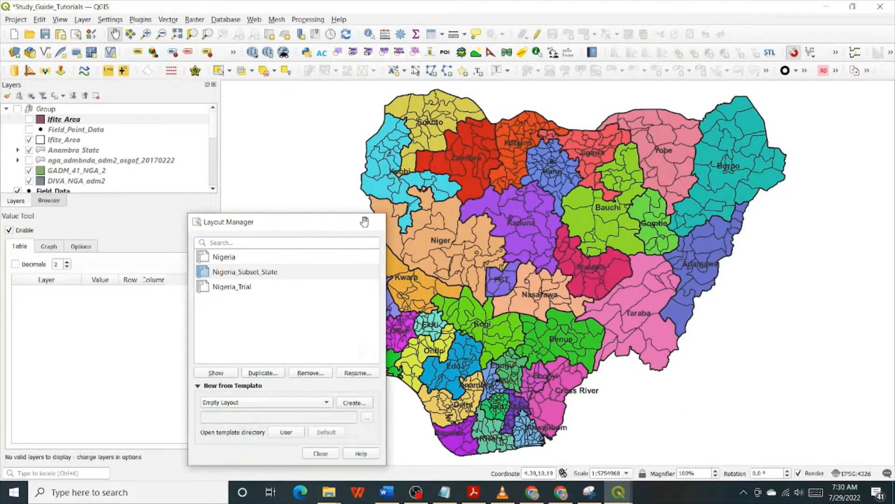
pyautogui.click(379, 225)
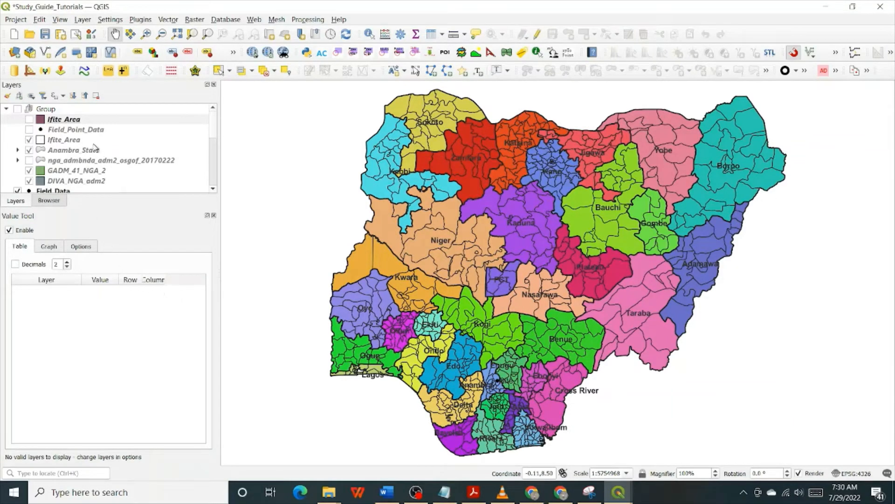
pyautogui.click(208, 119)
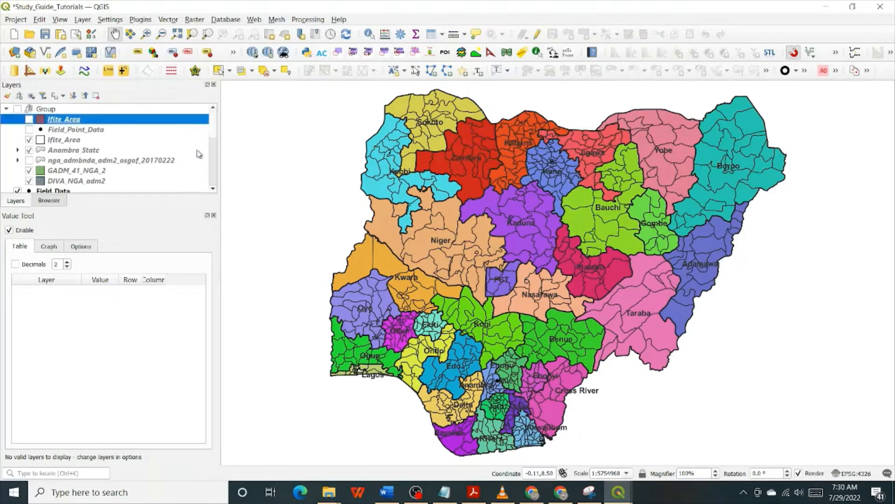
pyautogui.click(213, 189)
pyautogui.click(213, 189)
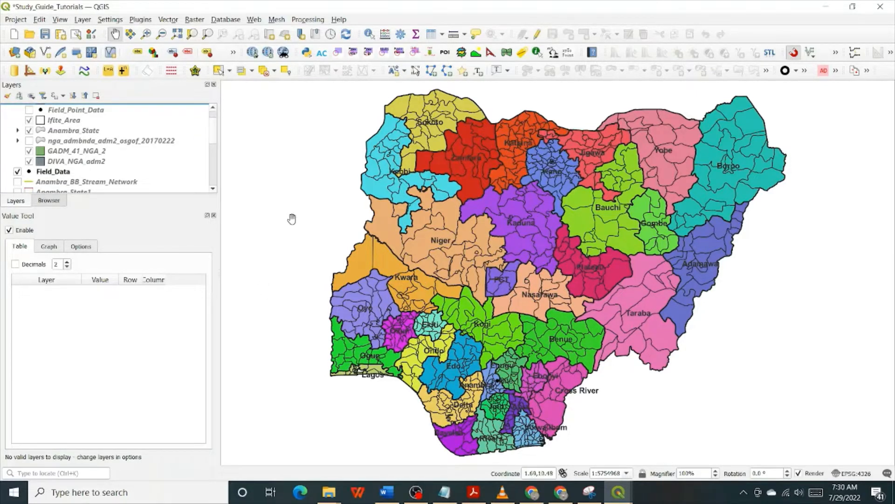
pyautogui.click(213, 188)
pyautogui.click(214, 189)
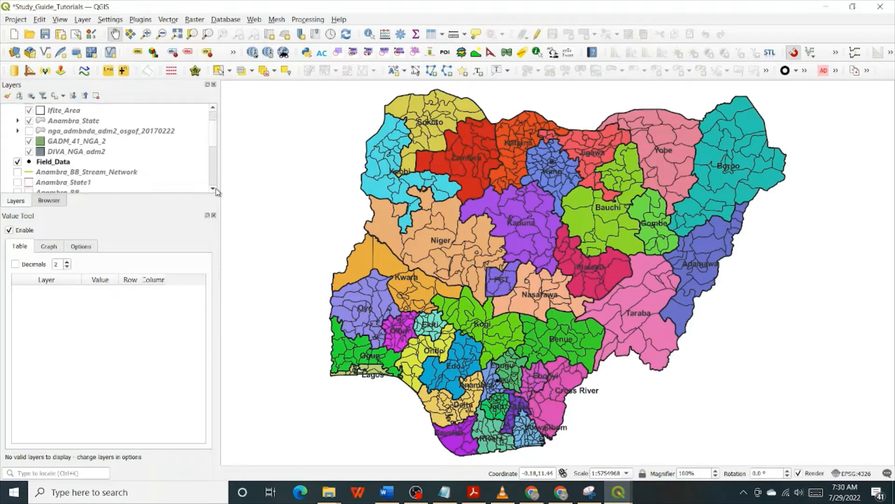
pyautogui.click(213, 189)
pyautogui.click(213, 189)
pyautogui.click(213, 189)
pyautogui.click(213, 189)
pyautogui.click(213, 189)
pyautogui.click(213, 189)
pyautogui.click(214, 189)
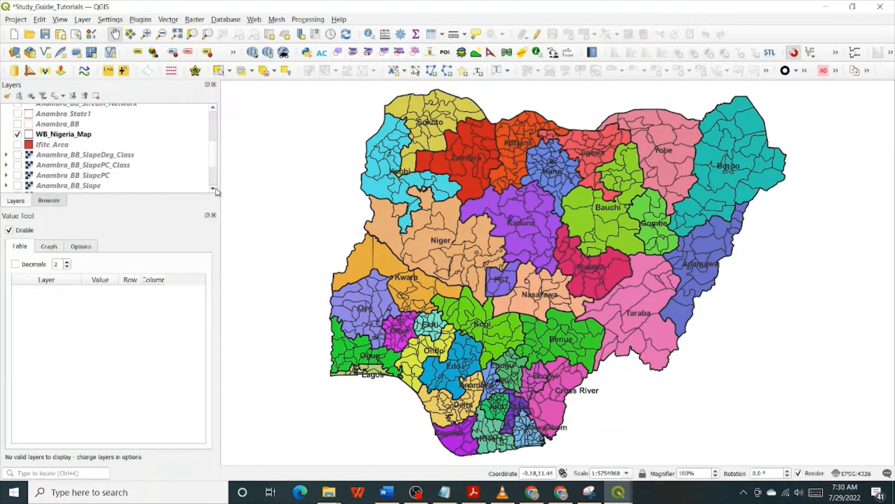
pyautogui.click(17, 133)
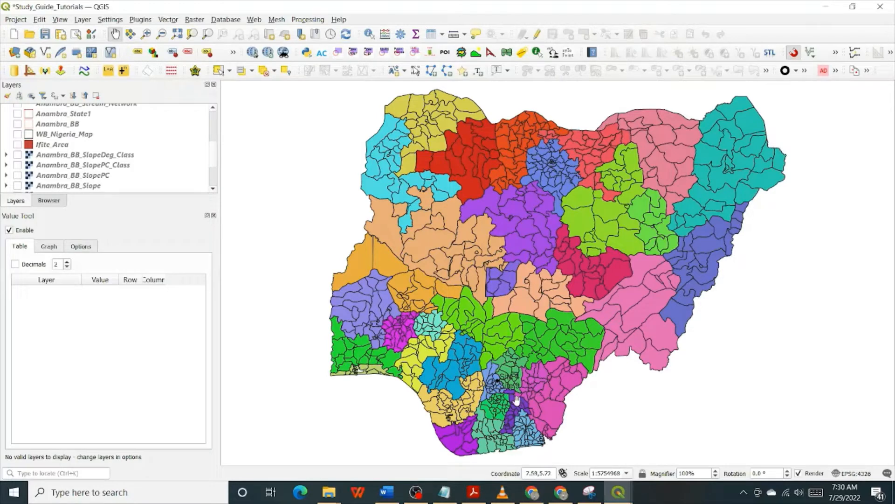
# Hide the Field_Data layer and restore the map canvas to the full extent of Nigeria.
pyautogui.scroll(3, 509, 384)
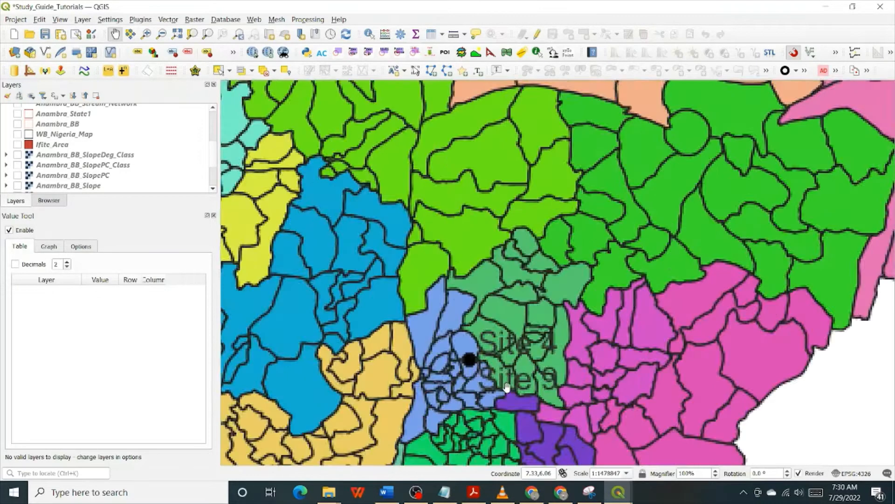
pyautogui.scroll(-3, 440, 332)
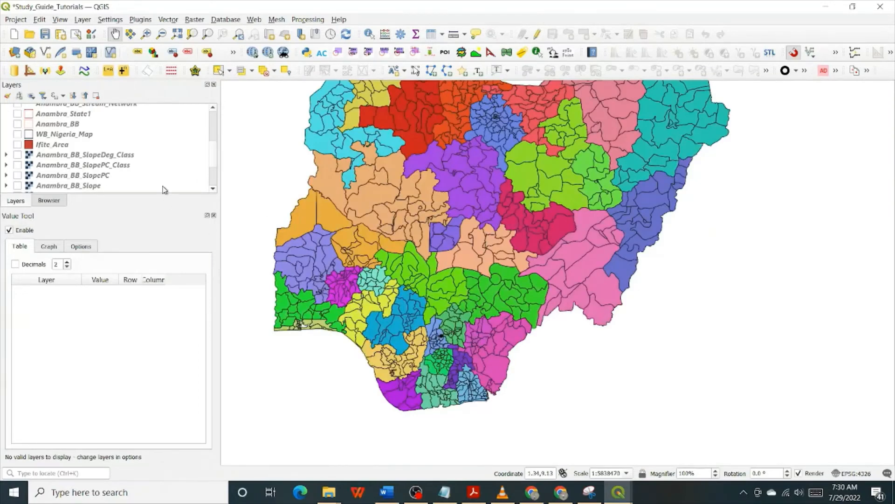
pyautogui.click(178, 34)
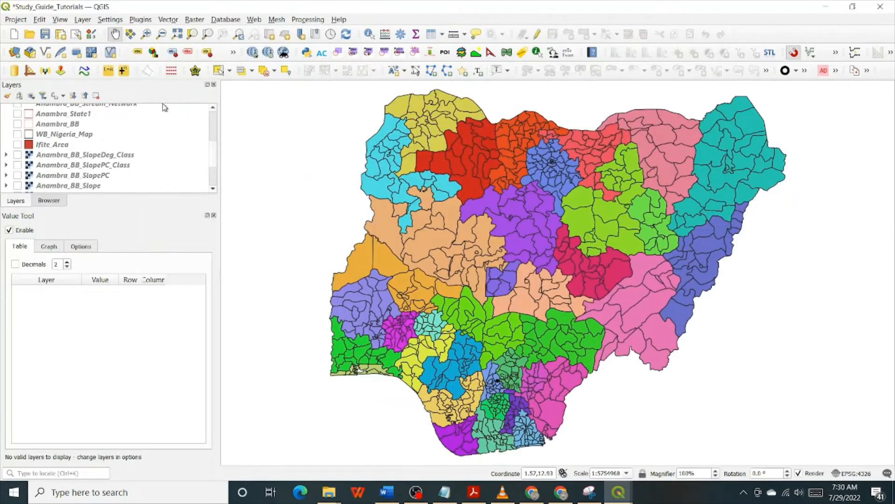
pyautogui.scroll(2, 110, 141)
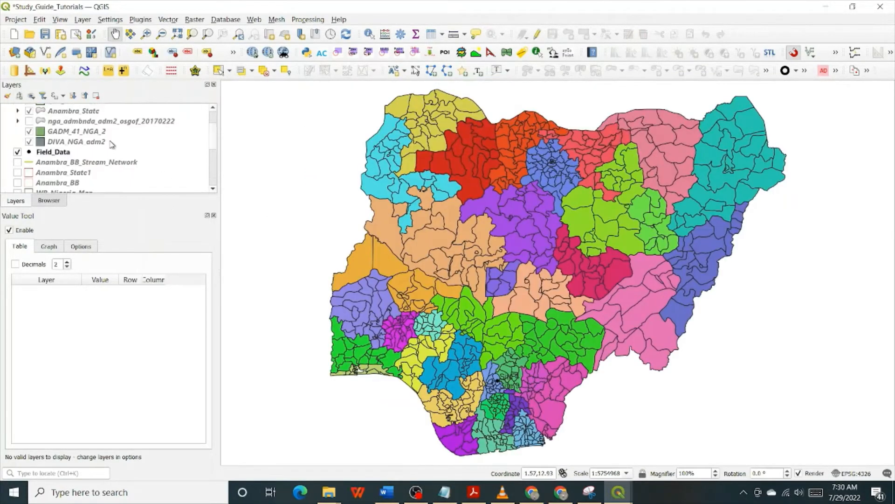
pyautogui.click(18, 152)
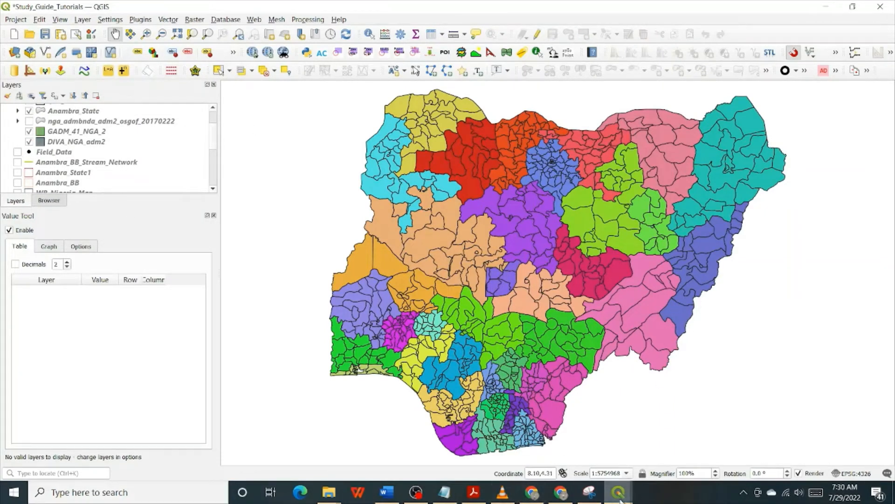
# Go back to the Nigeria_Subset_State layout, maximize it, and unlock then relock the map's layers to apply the current layer visibility.
pyautogui.moveTo(621, 501)
pyautogui.click(657, 453)
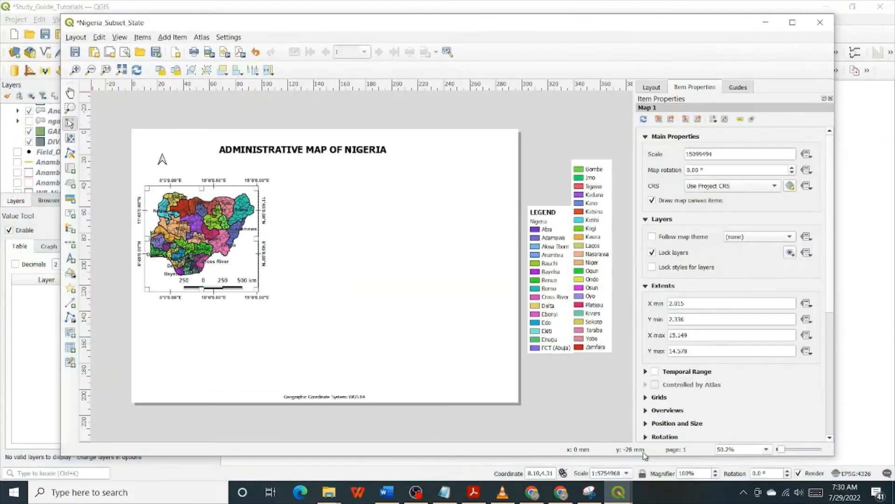
pyautogui.doubleClick(608, 27)
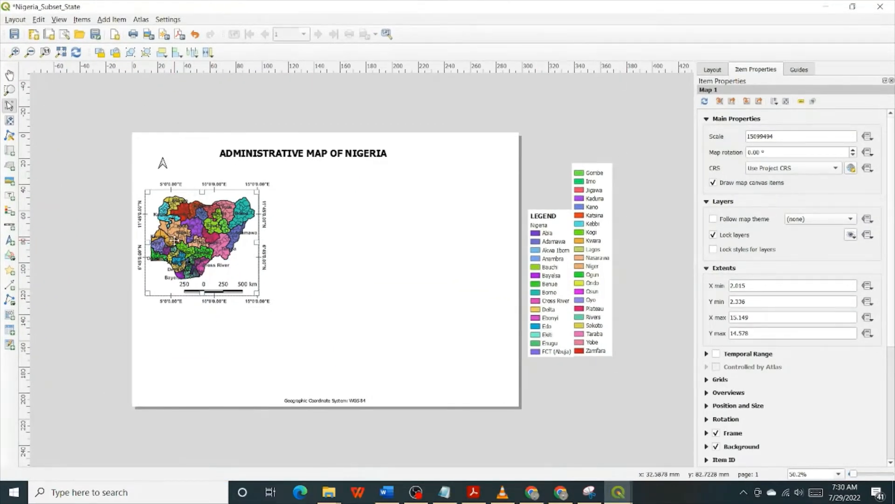
pyautogui.click(714, 235)
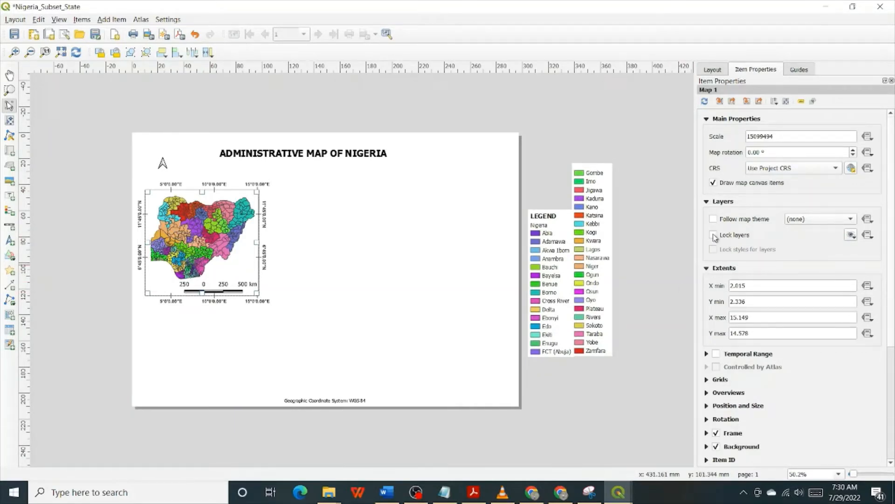
pyautogui.click(714, 235)
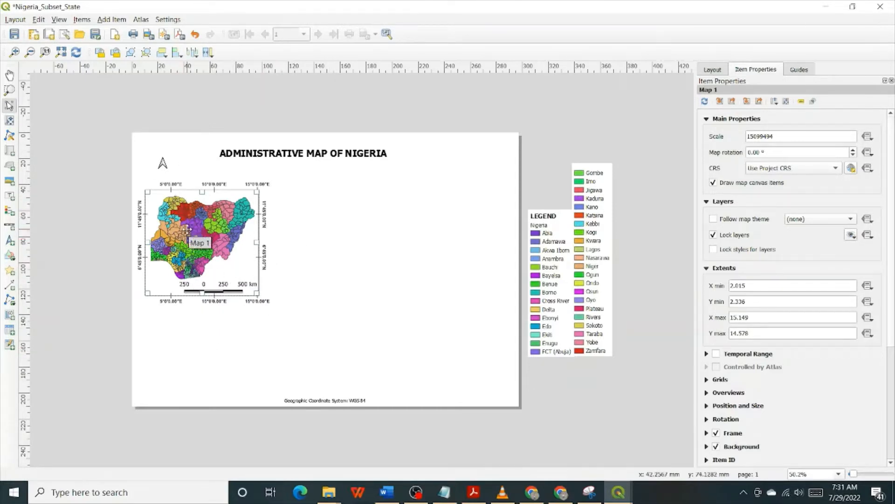
# Move the Nigeria map frame about 16 mm up and 5 mm left, and place the north arrow beside its upper-right corner, below the title.
pyautogui.moveTo(186, 228); pyautogui.dragTo(181, 209)
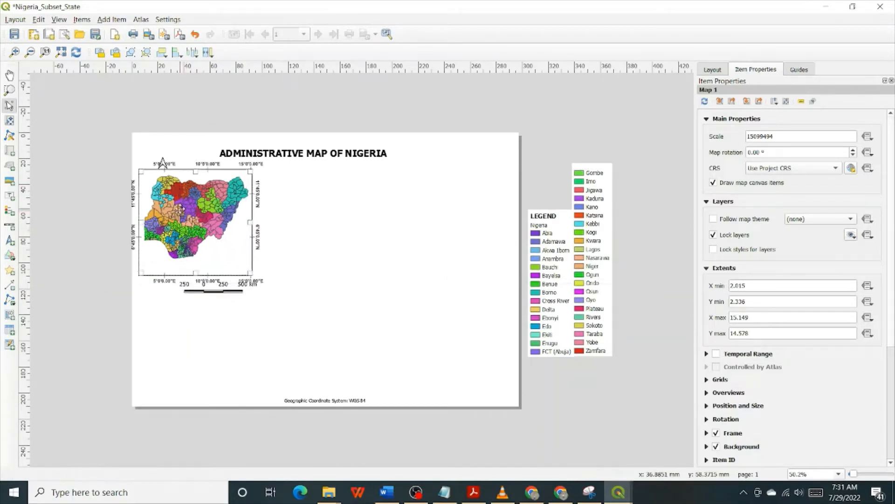
pyautogui.click(163, 161)
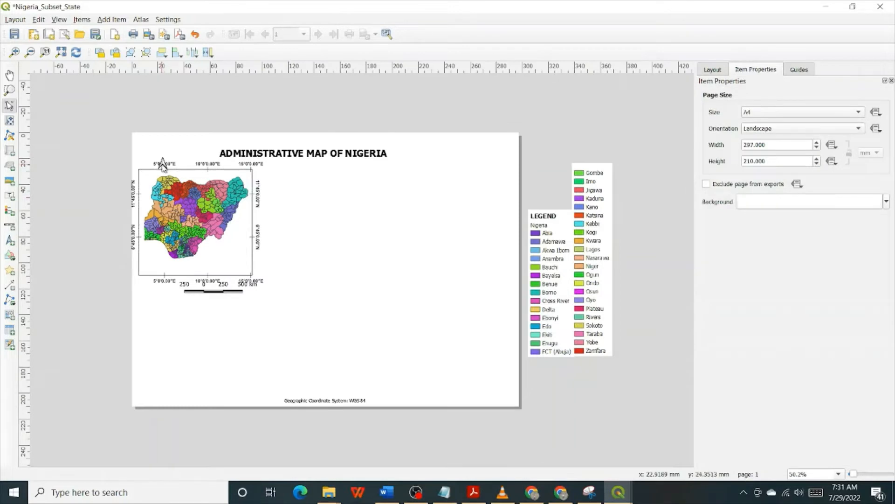
pyautogui.click(164, 161)
pyautogui.moveTo(163, 161)
pyautogui.mouseDown()
pyautogui.moveTo(150, 150)
pyautogui.moveTo(162, 154)
pyautogui.mouseUp()
pyautogui.moveTo(272, 181)
pyautogui.mouseDown()
pyautogui.moveTo(285, 173)
pyautogui.moveTo(294, 180)
pyautogui.moveTo(274, 190)
pyautogui.mouseUp()
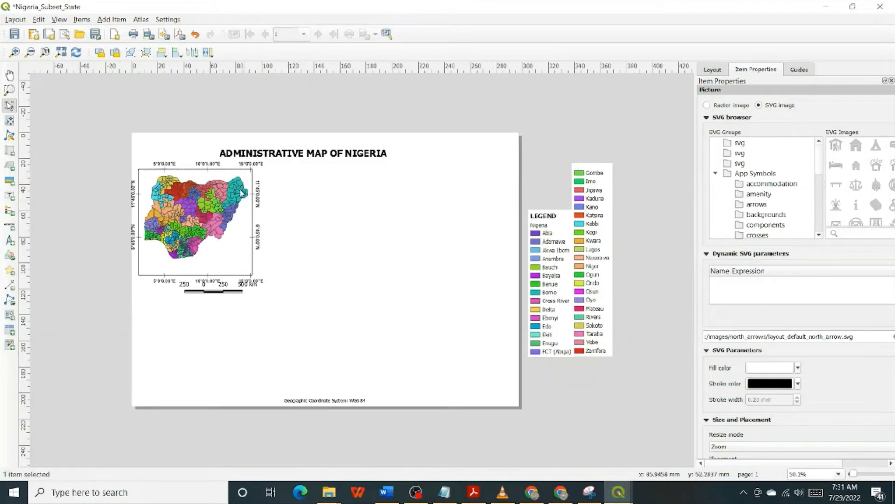
pyautogui.hotkey('ctrl', 'z')
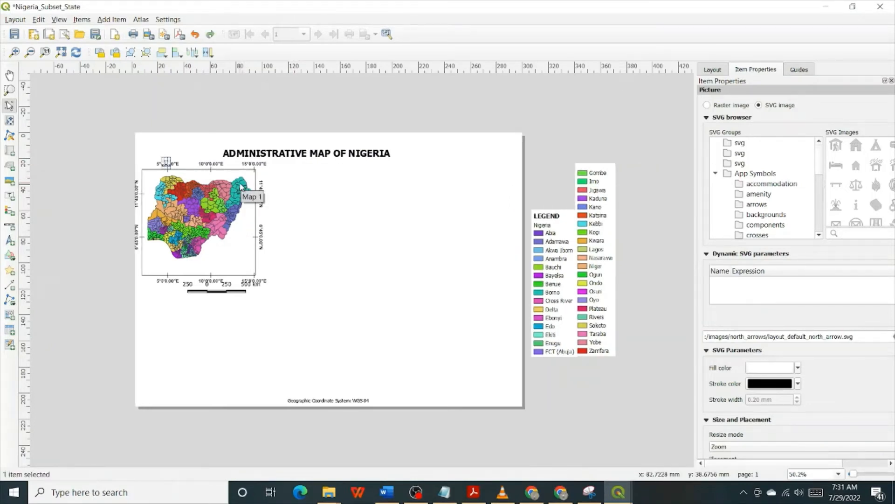
pyautogui.hotkey('ctrl', 'shift', 'z')
pyautogui.press('Up')
pyautogui.press('Up')
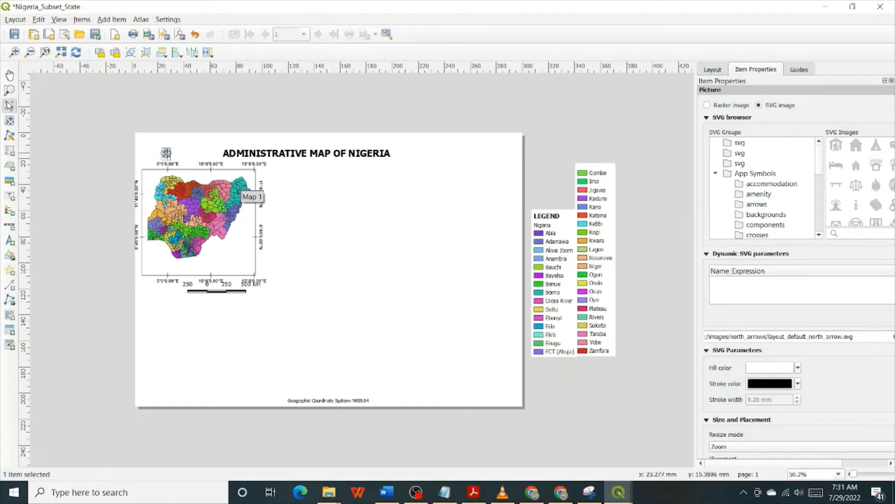
pyautogui.moveTo(166, 153); pyautogui.dragTo(281, 174)
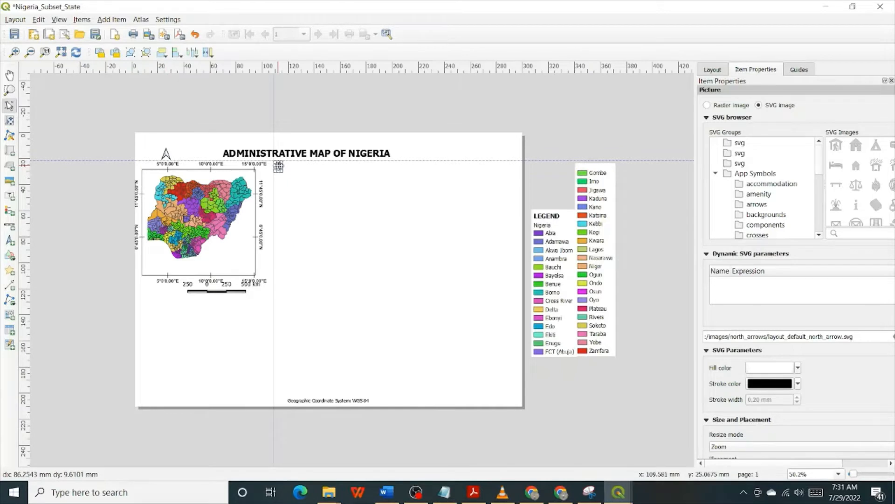
# Move the ADMINISTRATIVE MAP OF NIGERIA title closer to the page's top edge and centre it horizontally on the page.
pyautogui.click(279, 152)
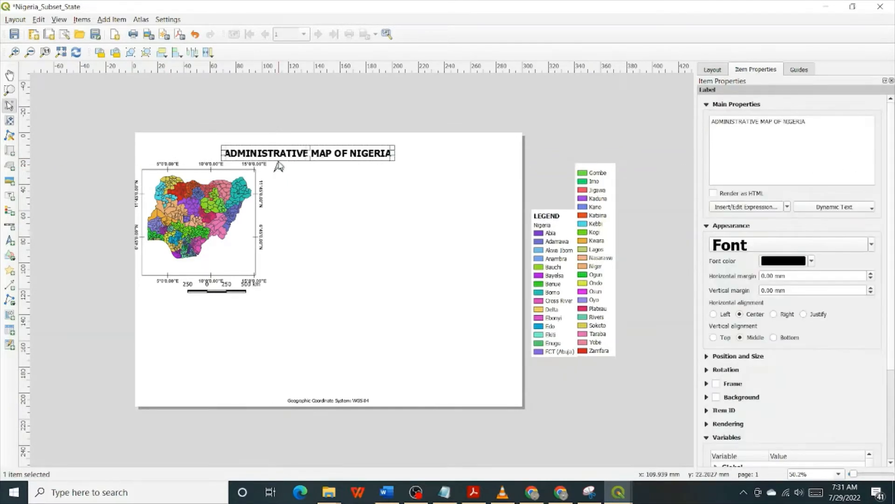
pyautogui.press('Up')
pyautogui.press('Up')
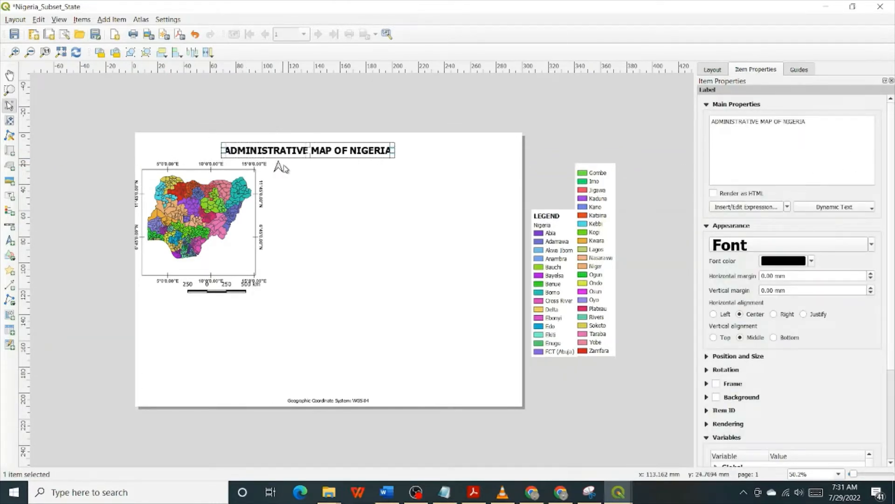
pyautogui.moveTo(294, 153)
pyautogui.mouseDown()
pyautogui.moveTo(297, 144)
pyautogui.moveTo(287, 144)
pyautogui.moveTo(305, 147)
pyautogui.mouseUp()
# Raise the Nigeria map frame by about 7 mm.
pyautogui.click(225, 192)
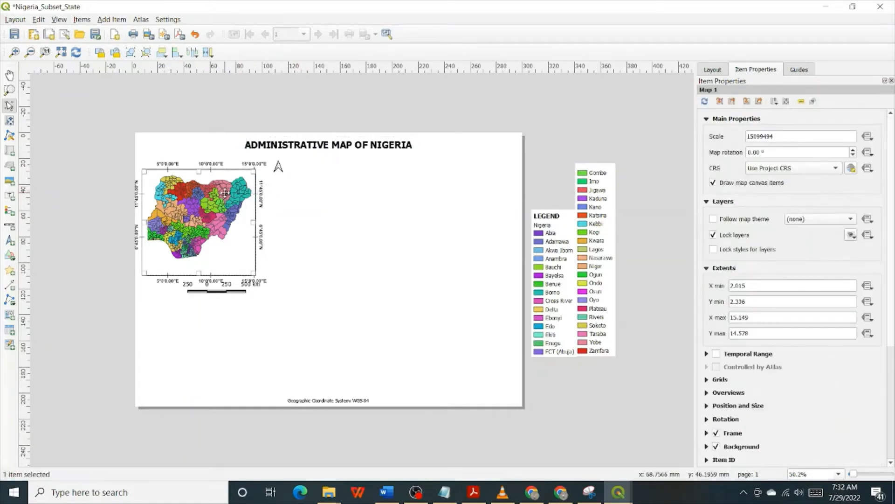
pyautogui.press('Up')
pyautogui.press('Up')
pyautogui.press('Up')
pyautogui.press('Up')
pyautogui.press('Up')
pyautogui.press('Up')
pyautogui.press('Up')
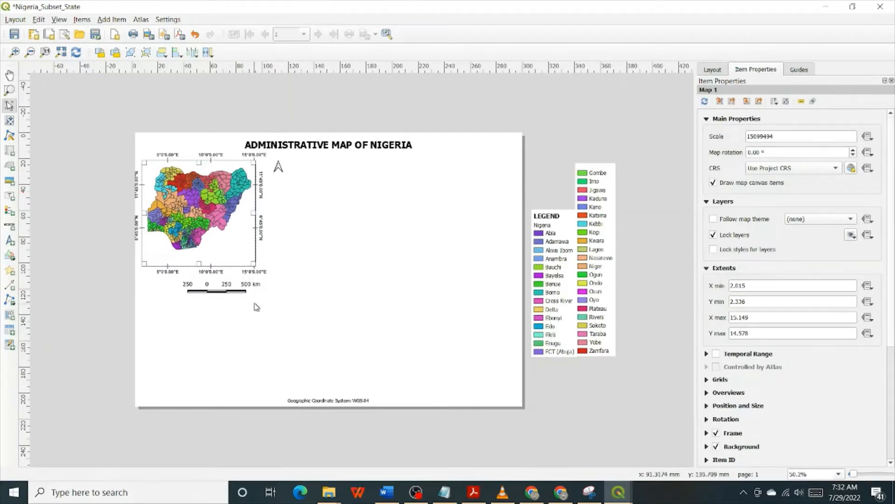
# Move the scale bar up into the raised map frame and nudge it left to fit inside the frame's lower-right corner.
pyautogui.moveTo(232, 290); pyautogui.dragTo(237, 260)
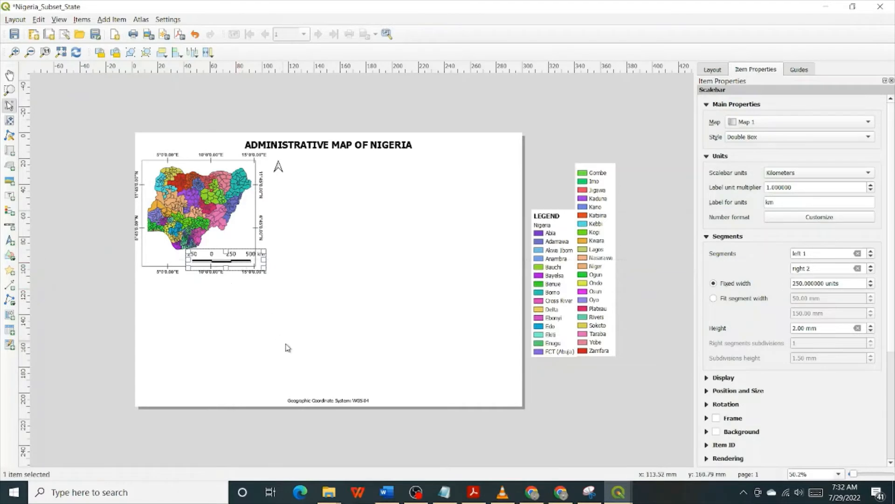
pyautogui.press('Down')
pyautogui.press('Left')
pyautogui.press('Left')
pyautogui.press('Left')
pyautogui.press('Left')
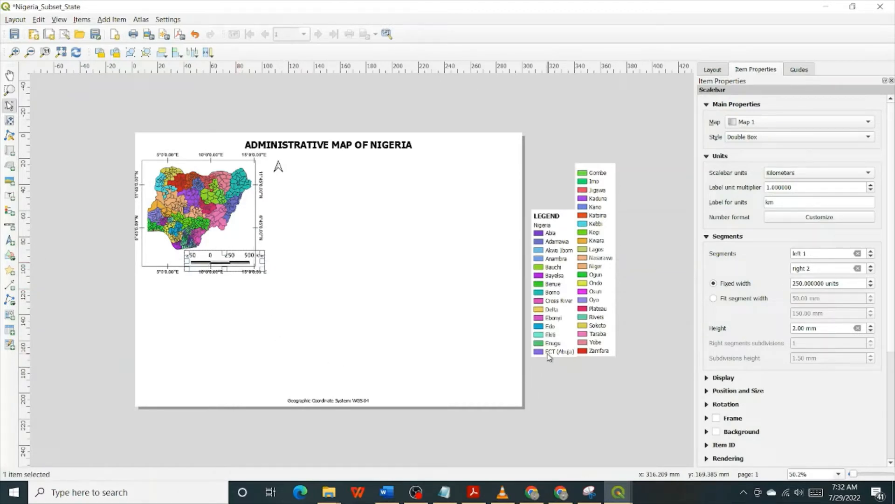
pyautogui.press('Down')
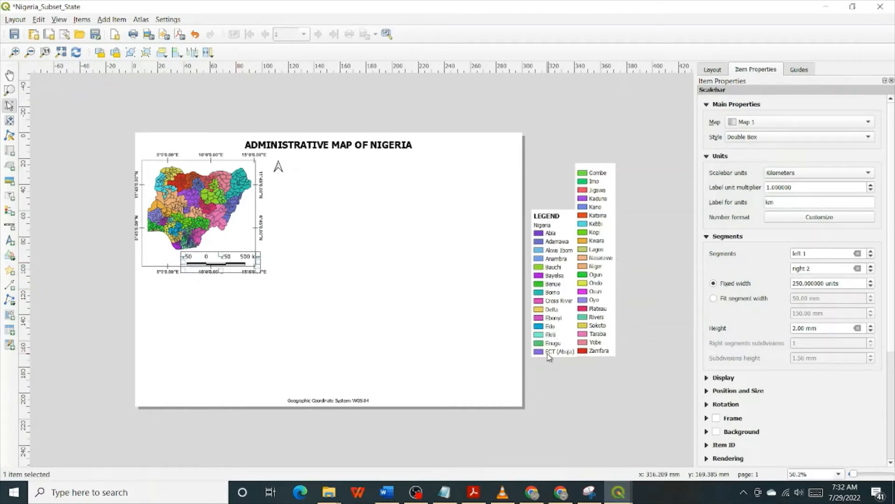
pyautogui.press('Left')
pyautogui.press('Left')
pyautogui.press('Left')
pyautogui.press('Left')
pyautogui.press('Left')
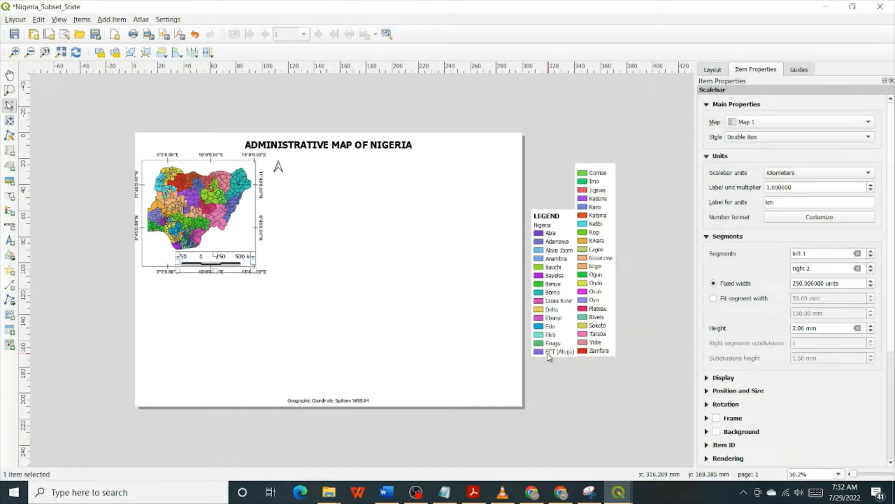
# Deselect the scale bar and save the layout.
pyautogui.click(384, 299)
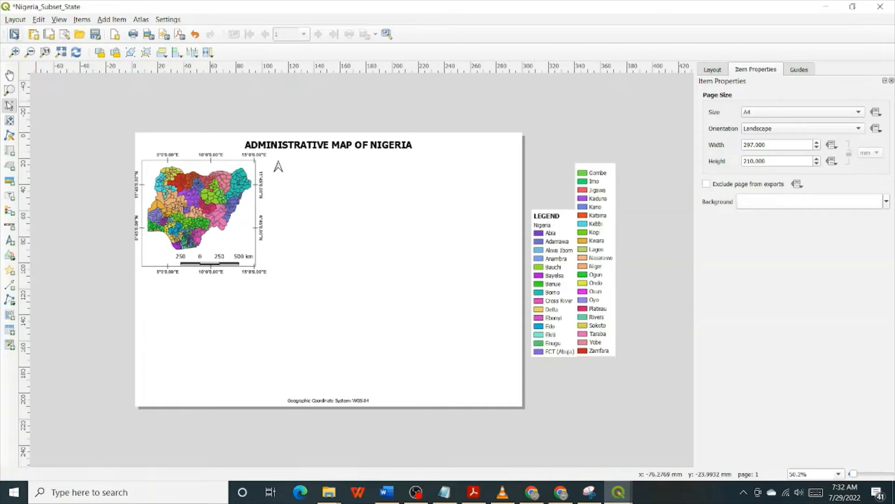
pyautogui.hotkey('ctrl', 's')
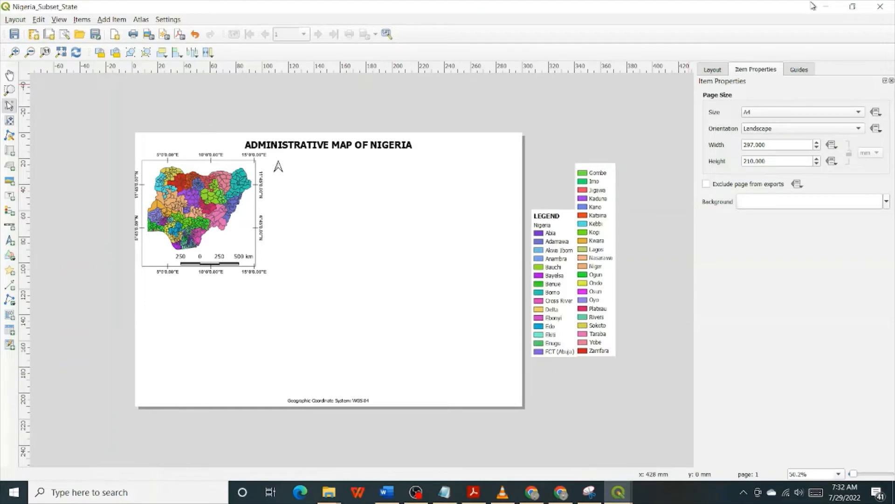
# Switch to the main project window and hide the nga_admbnda_adm2_osgof_20170222 layer below the Anambra rasters.
pyautogui.click(826, 7)
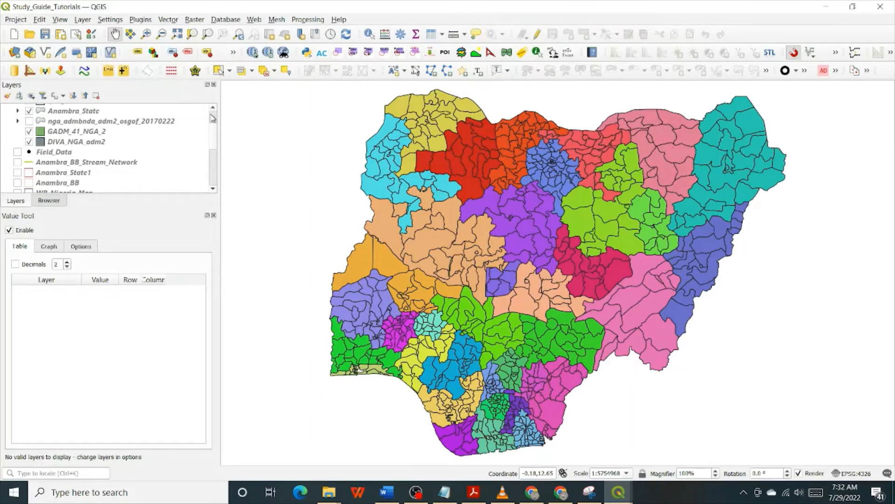
pyautogui.moveTo(212, 135); pyautogui.dragTo(211, 189)
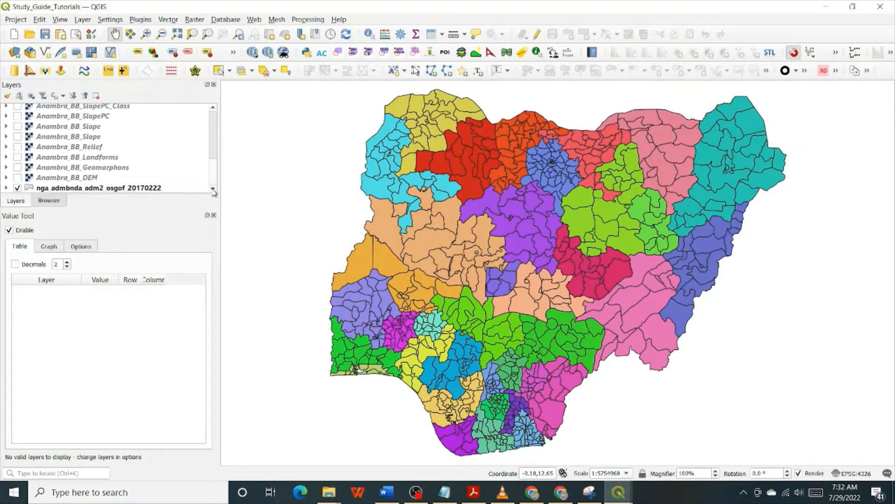
pyautogui.click(17, 188)
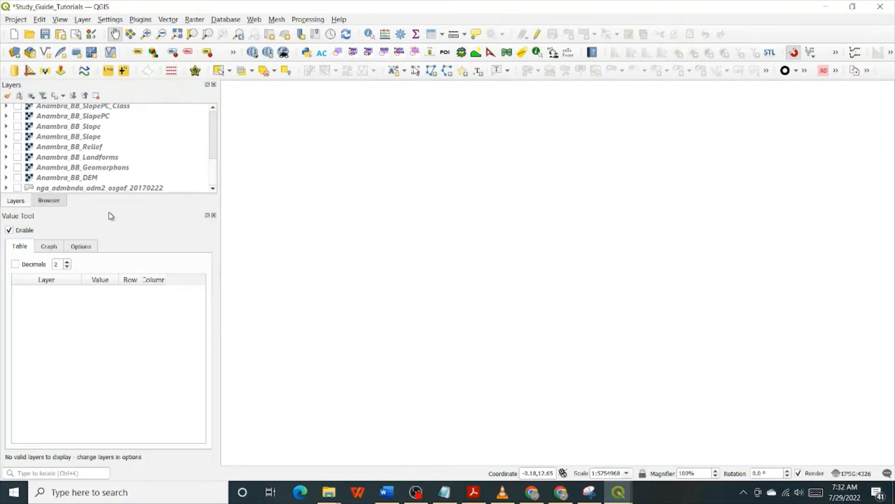
# Look through the layer list, inside and below the group, for the Anambra State layer.
pyautogui.click(210, 126)
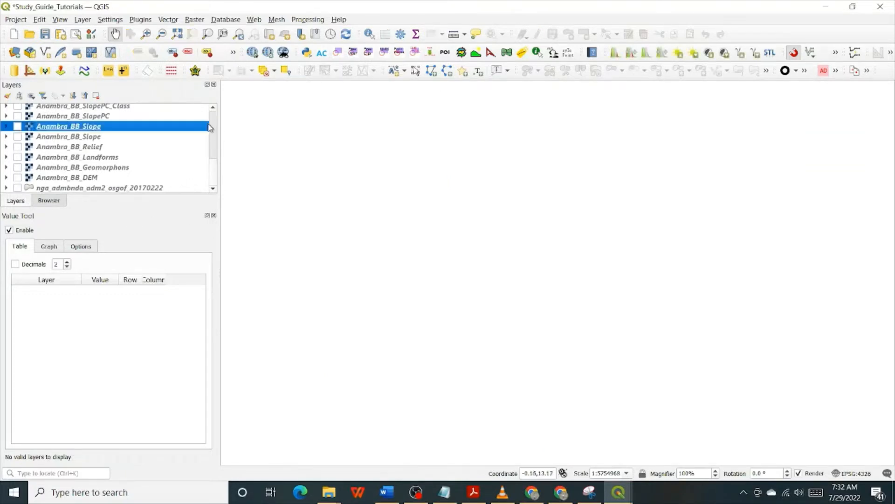
pyautogui.scroll(5, 216, 118)
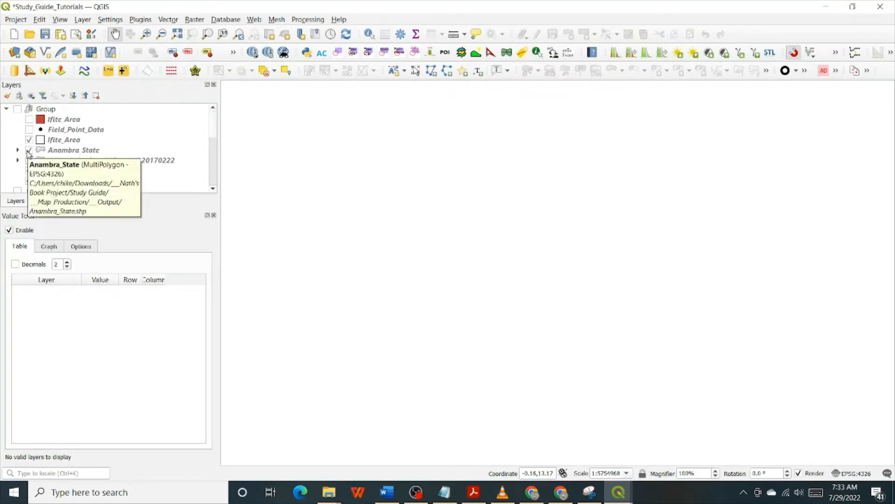
pyautogui.click(7, 109)
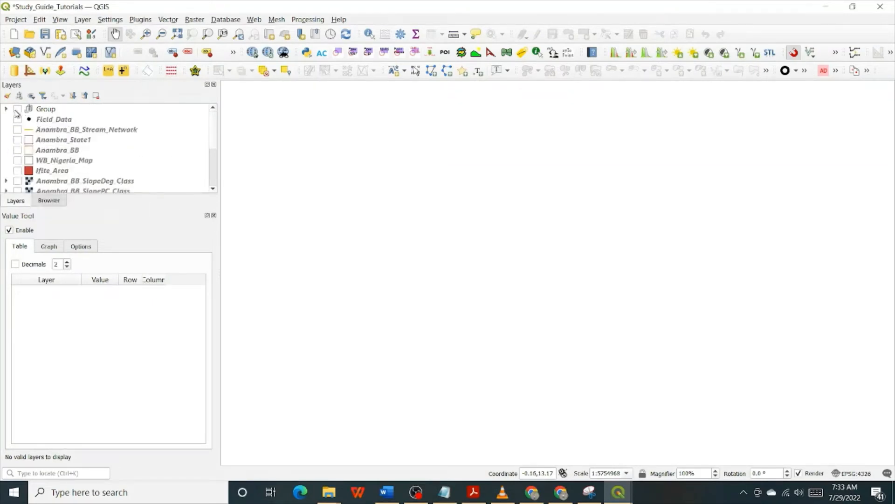
pyautogui.scroll(-1, 55, 169)
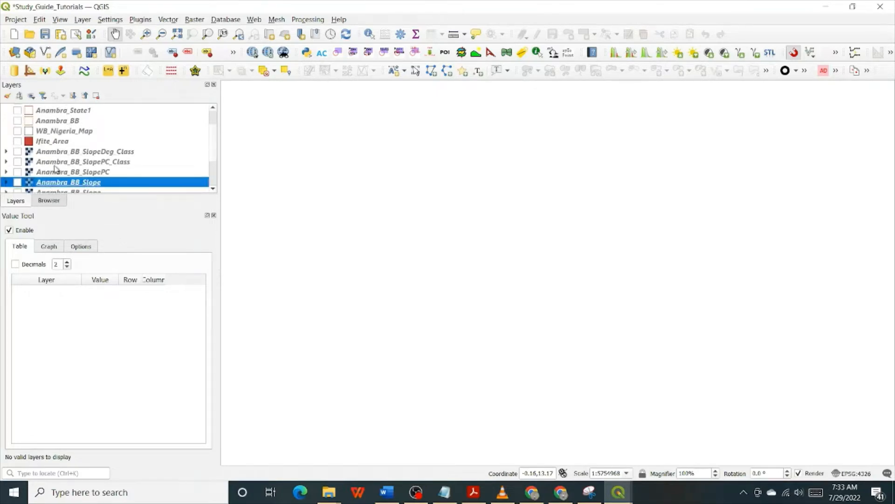
pyautogui.scroll(-1, 55, 169)
pyautogui.scroll(1, 55, 169)
pyautogui.click(54, 120)
pyautogui.scroll(1, 55, 122)
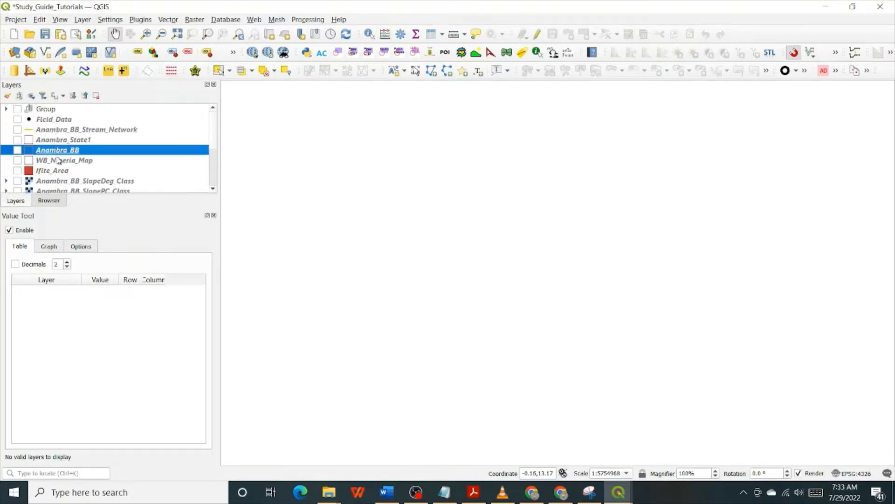
pyautogui.scroll(-3, 75, 152)
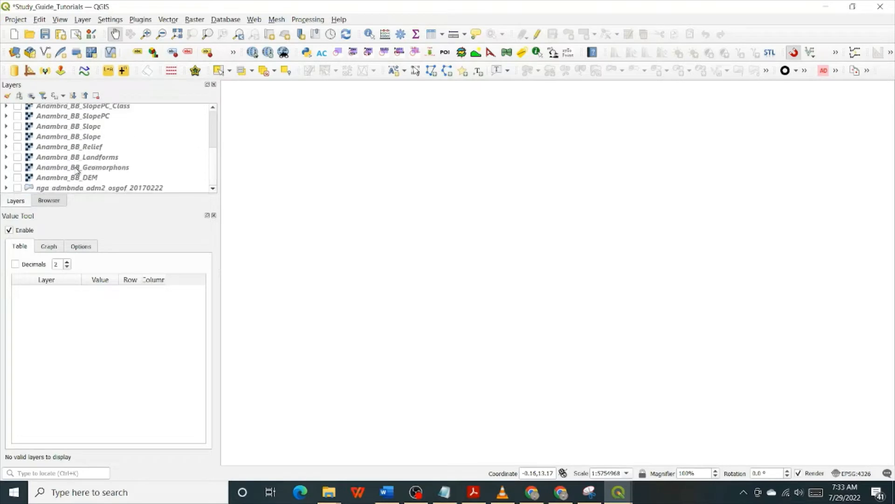
pyautogui.scroll(3, 77, 170)
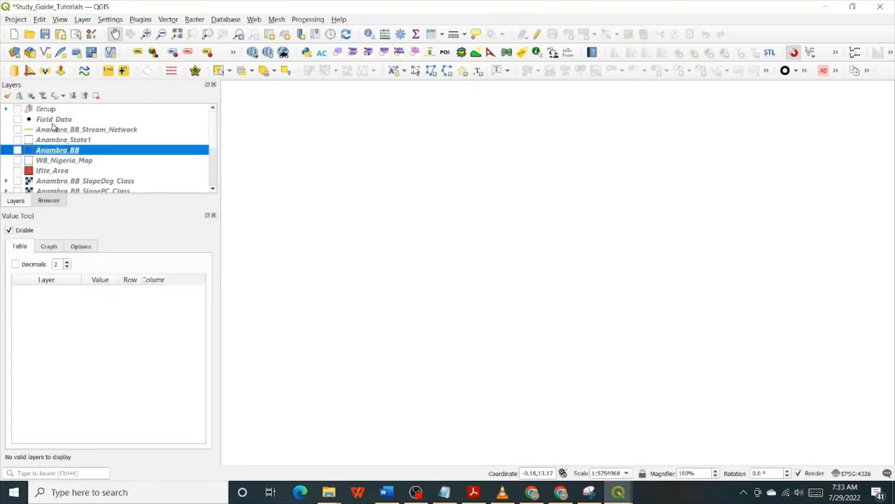
# Take the Anambra_State layer out of the group and place it directly above Anambra_State1 in the layer order.
pyautogui.click(6, 109)
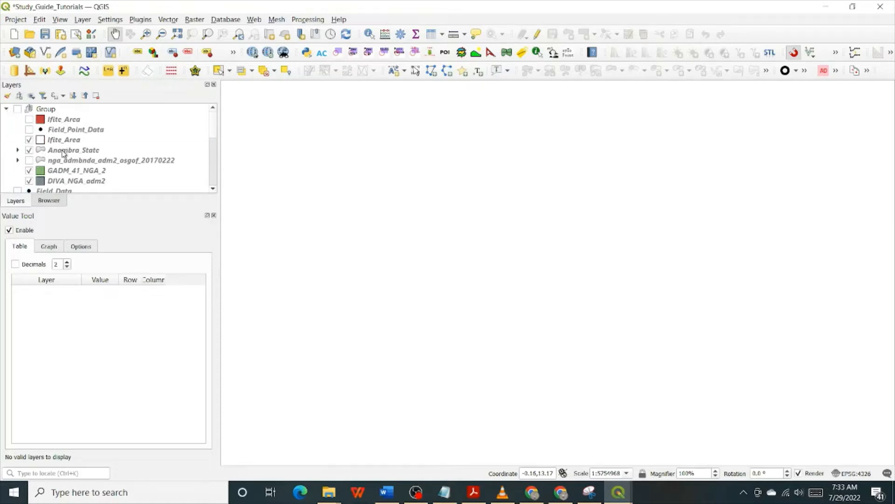
pyautogui.click(64, 152)
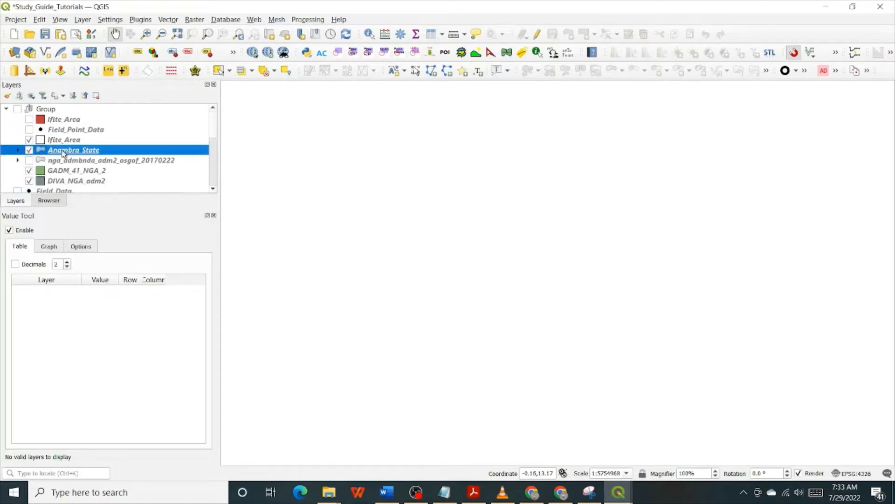
pyautogui.moveTo(64, 153); pyautogui.dragTo(81, 108)
pyautogui.click(42, 119)
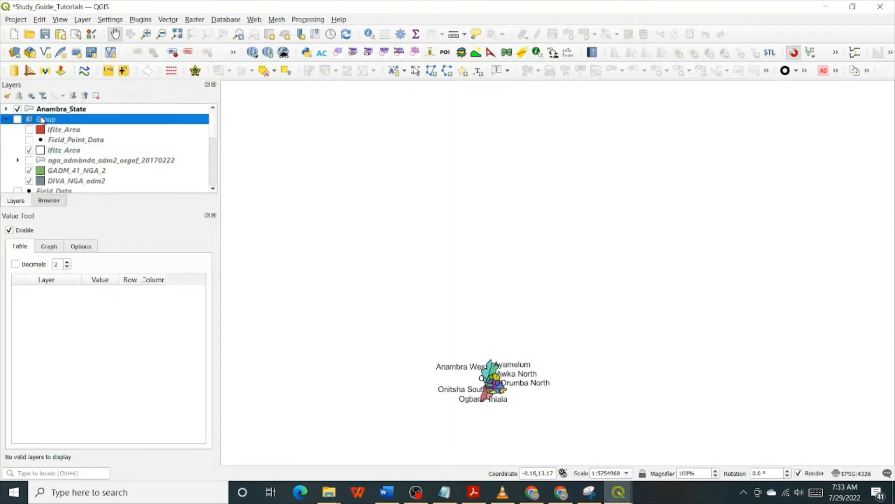
pyautogui.click(6, 120)
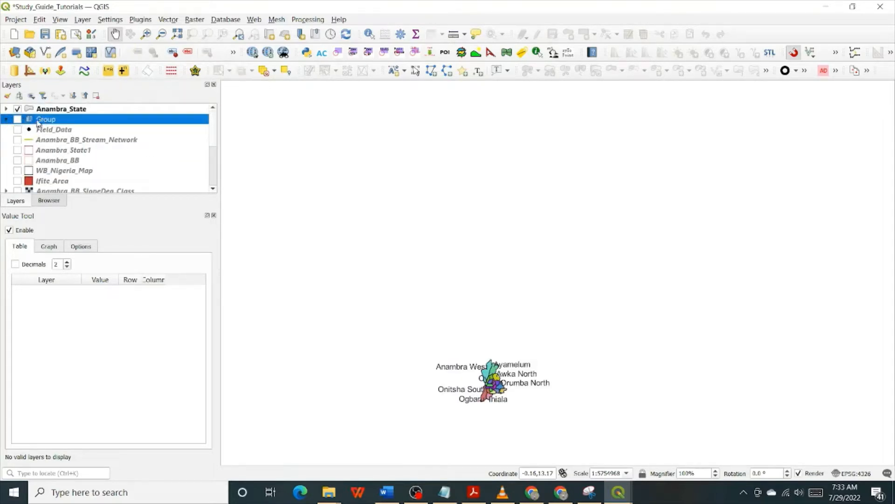
pyautogui.moveTo(37, 121); pyautogui.dragTo(45, 145)
pyautogui.click(41, 120)
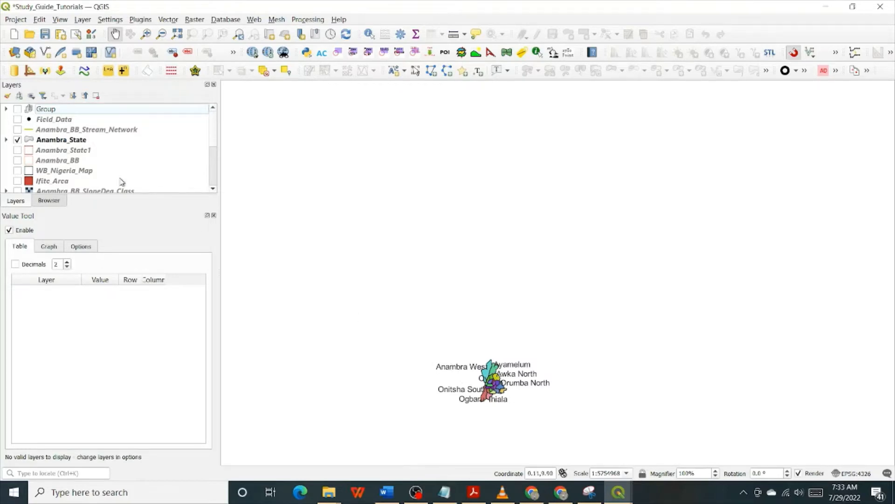
# Zoom the map to the Anambra_State layer and expand its class list, enlarging the layer area to review the classes.
pyautogui.rightClick(70, 141)
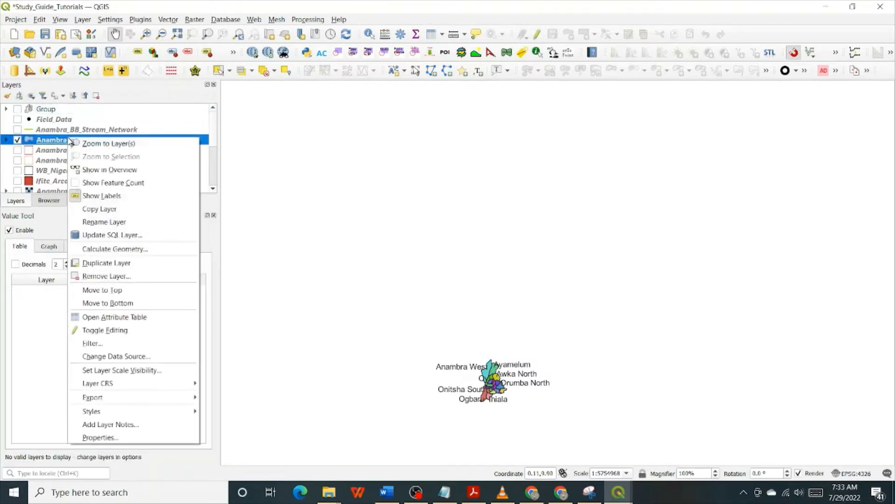
pyautogui.click(107, 145)
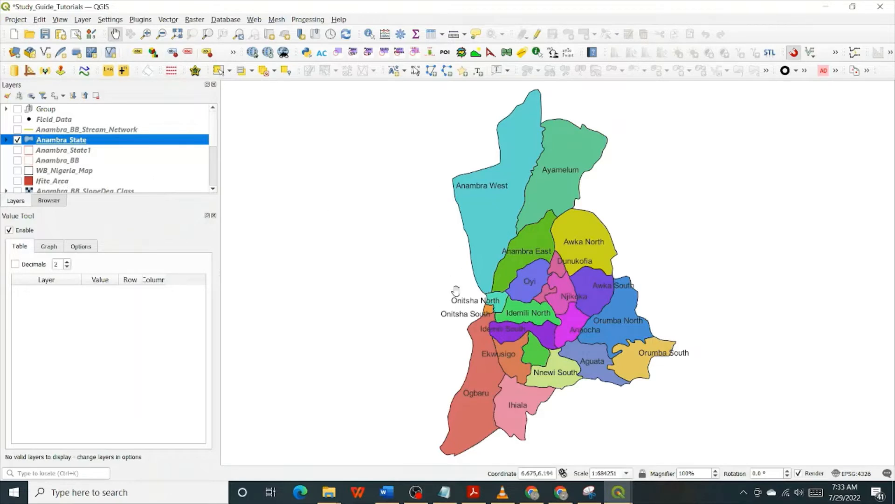
pyautogui.click(6, 140)
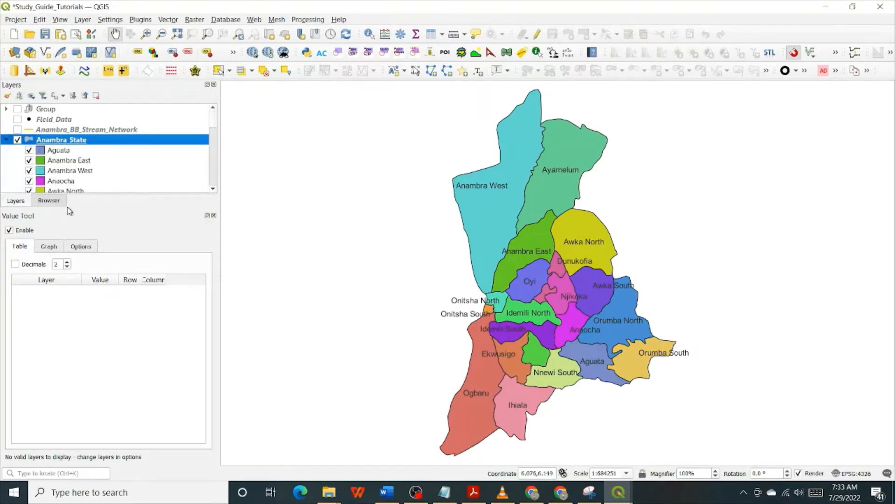
pyautogui.moveTo(65, 208); pyautogui.dragTo(66, 304)
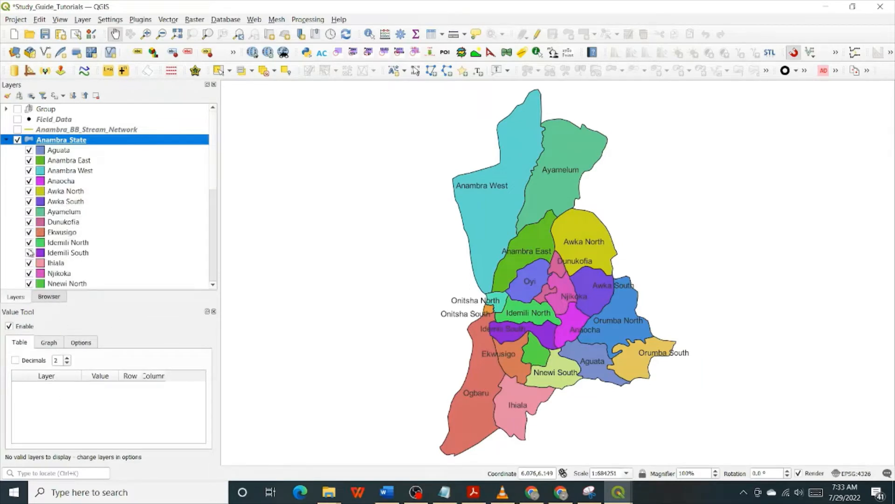
pyautogui.scroll(-5, 49, 160)
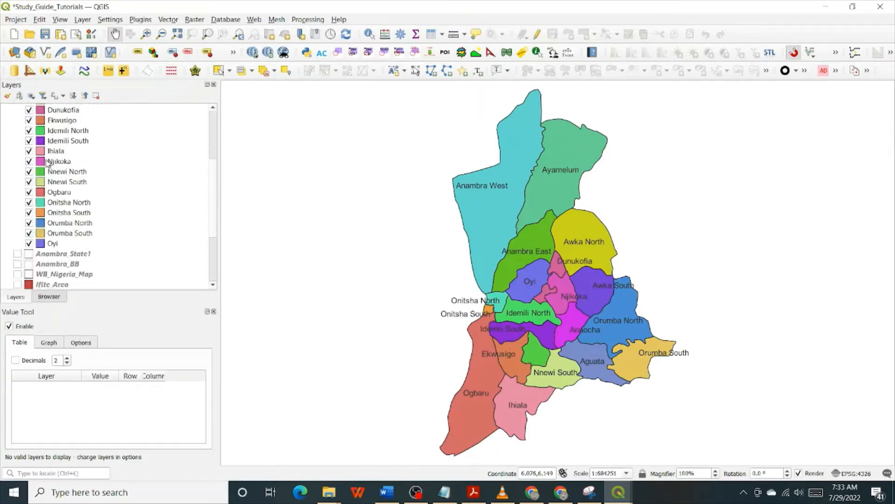
pyautogui.scroll(5, 47, 162)
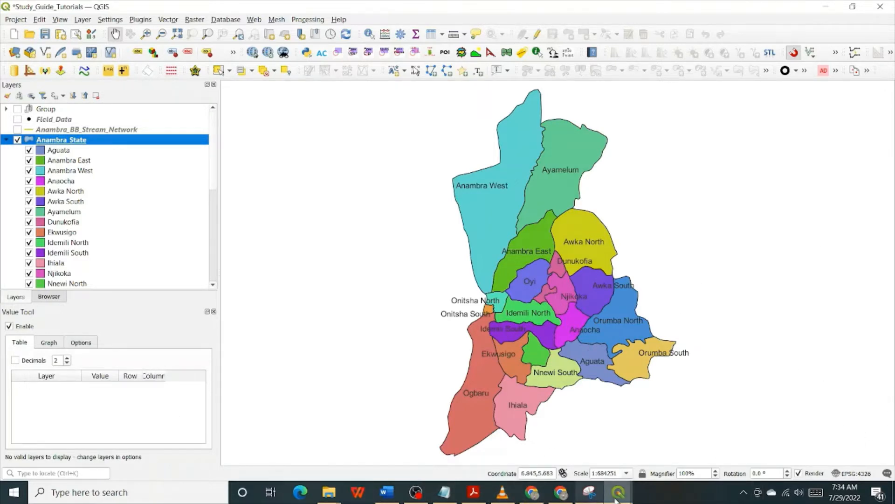
# In the Nigeria_Subset_State layout, add a map frame of Anambra State about 147 by 179 mm, beside the Nigeria inset and below the title.
pyautogui.moveTo(619, 498)
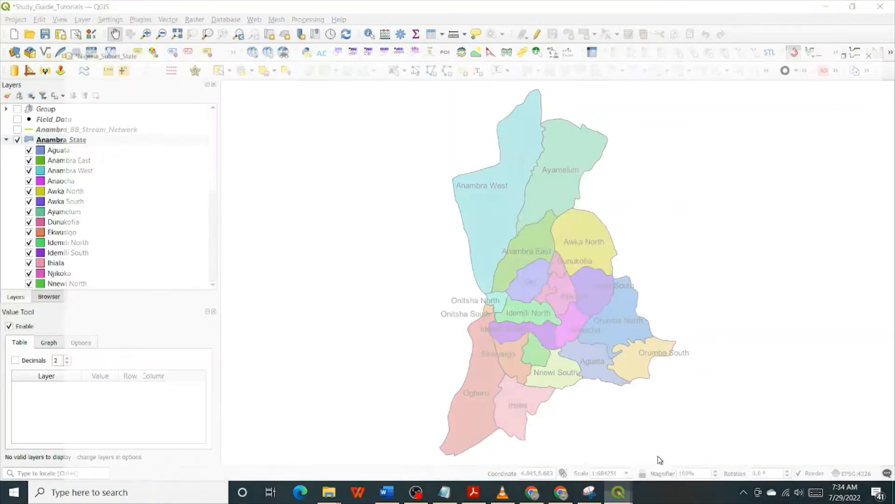
pyautogui.click(659, 455)
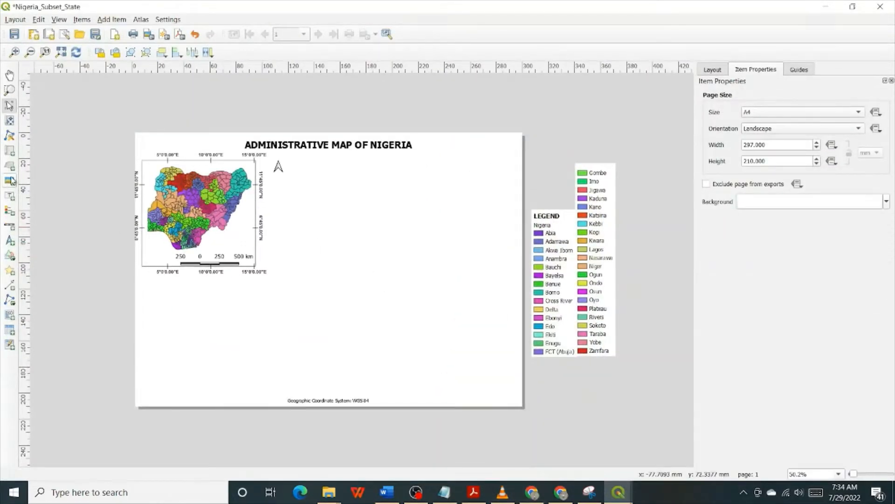
pyautogui.click(10, 151)
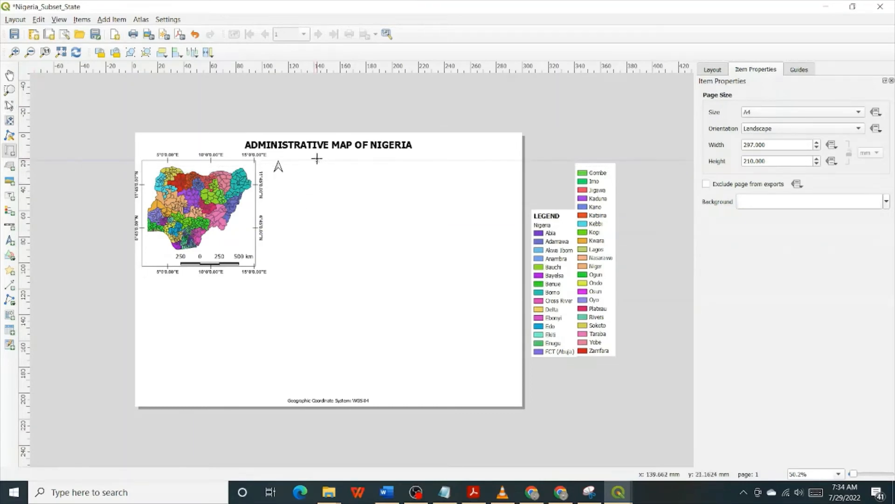
pyautogui.moveTo(316, 157); pyautogui.dragTo(508, 392)
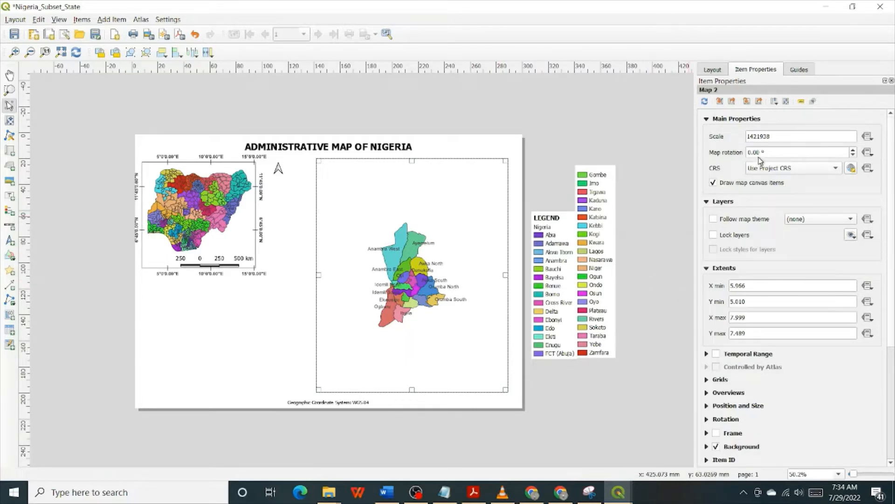
# Open the new Anambra State map's scale value for editing.
pyautogui.click(776, 138)
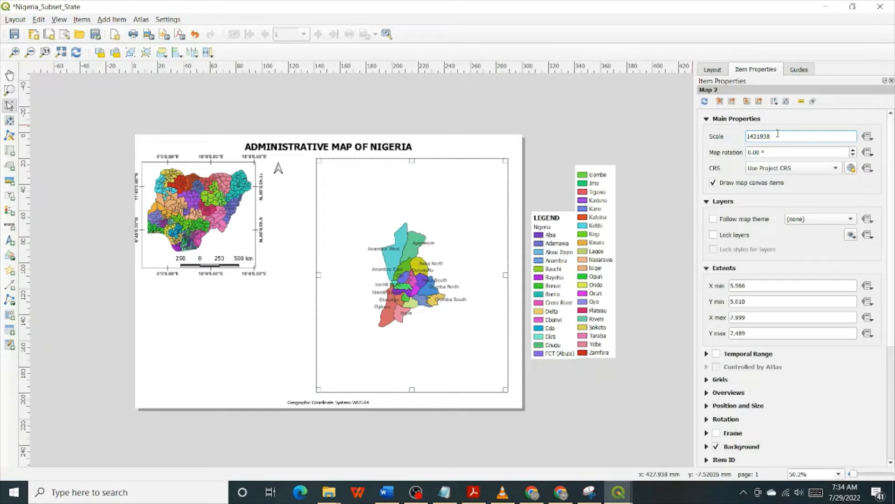
pyautogui.moveTo(778, 136); pyautogui.dragTo(760, 136)
pyautogui.click(766, 149)
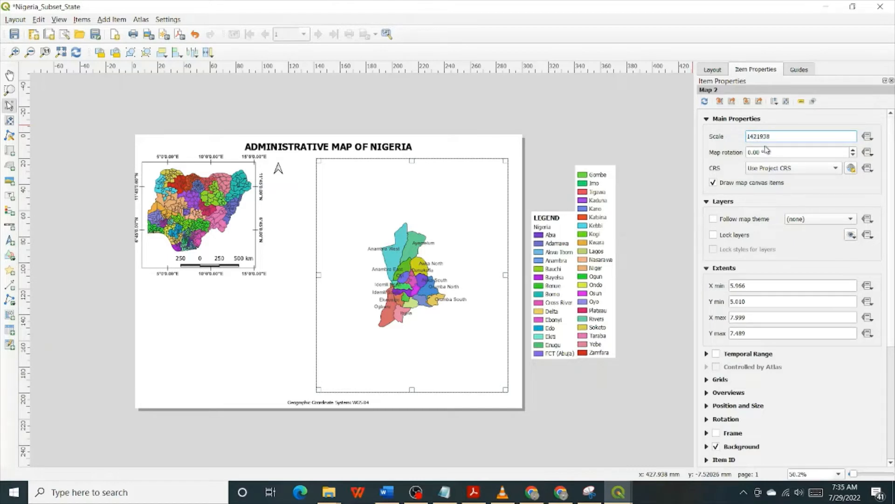
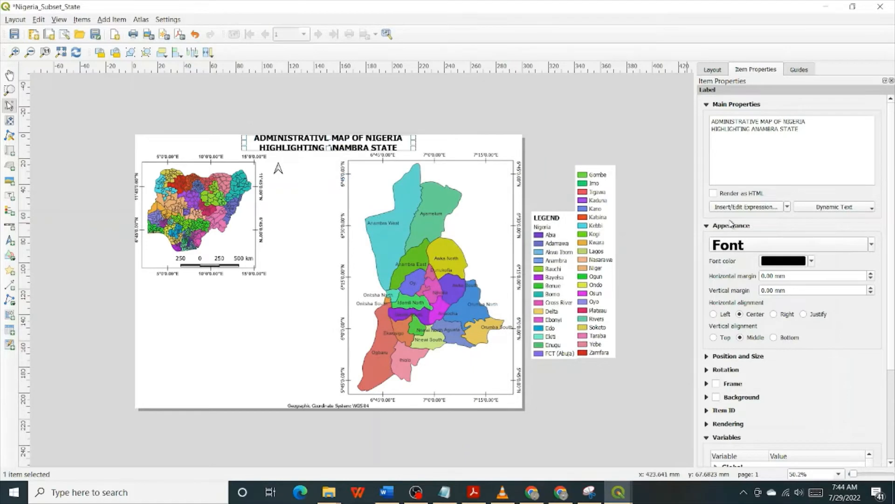
# Set the font size of the two-line map title to 15 and deselect the title.
pyautogui.click(776, 245)
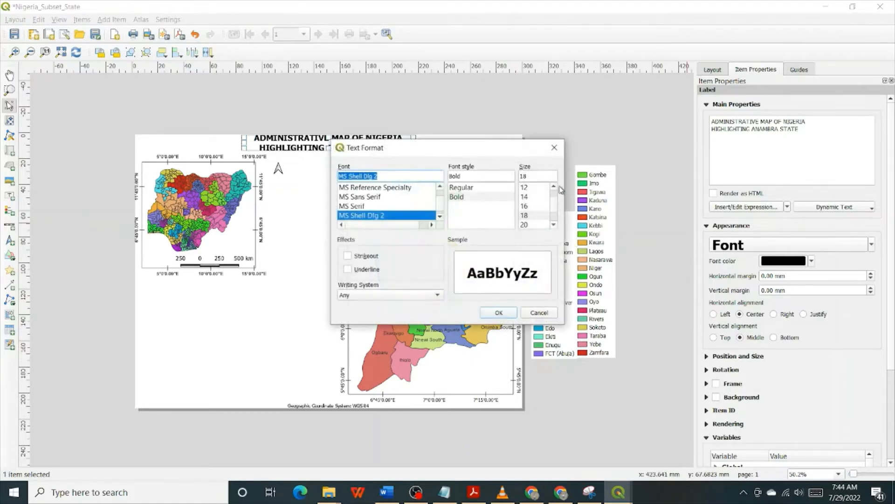
pyautogui.moveTo(533, 175); pyautogui.dragTo(490, 186)
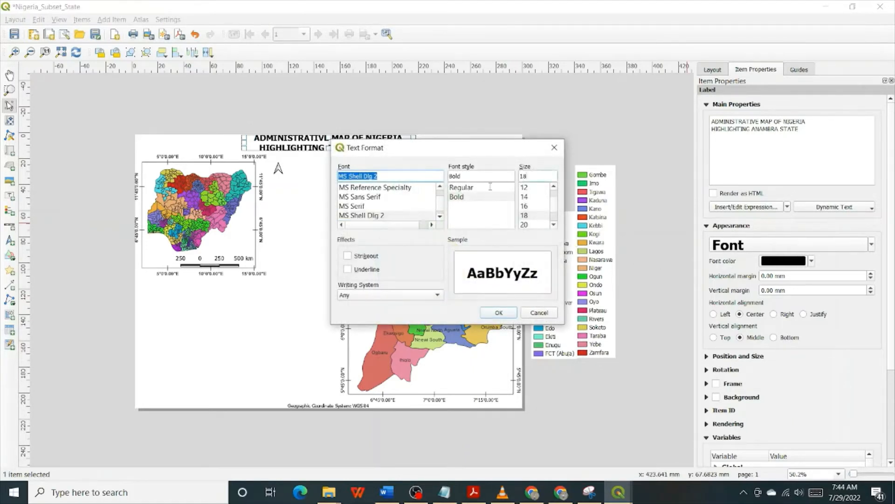
pyautogui.click(544, 178)
pyautogui.press('BackSpace')
pyautogui.write('5')
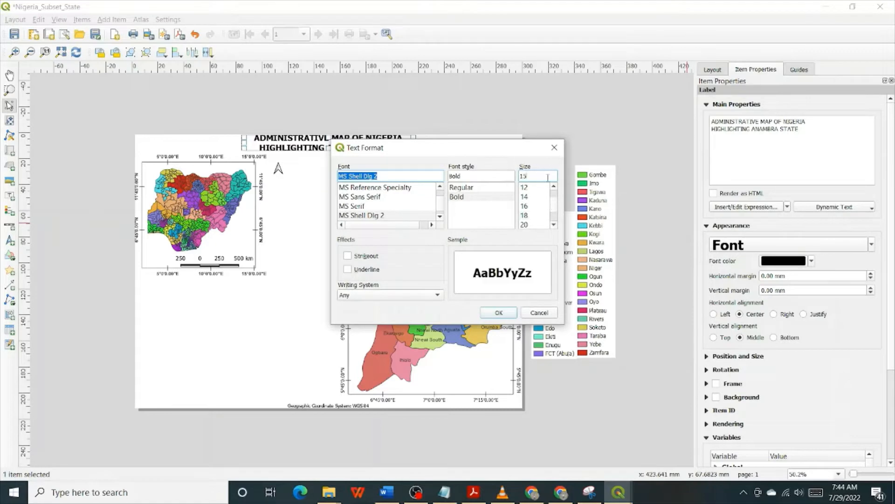
pyautogui.click(511, 311)
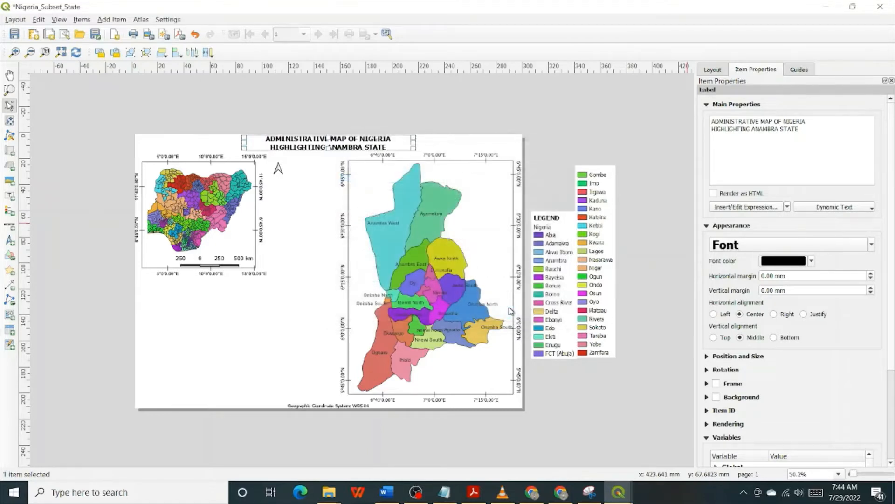
pyautogui.click(308, 276)
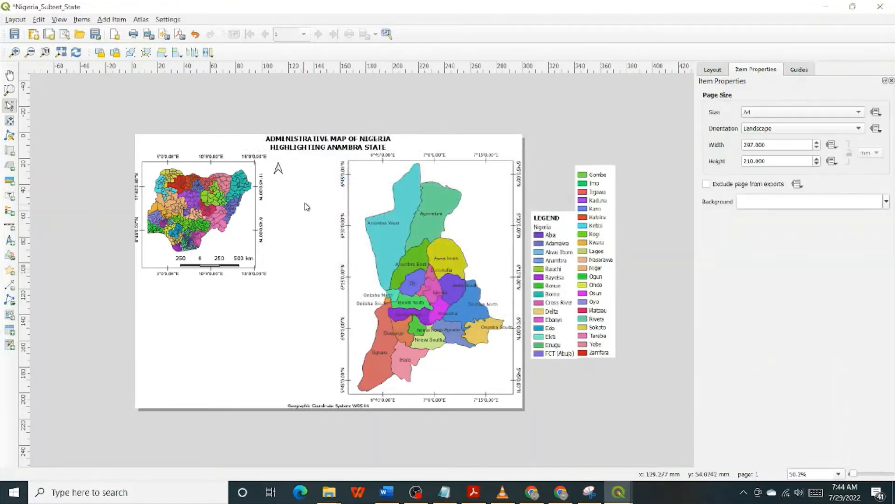
# Move the two-line map title slightly upward on the page and deselect it.
pyautogui.click(335, 135)
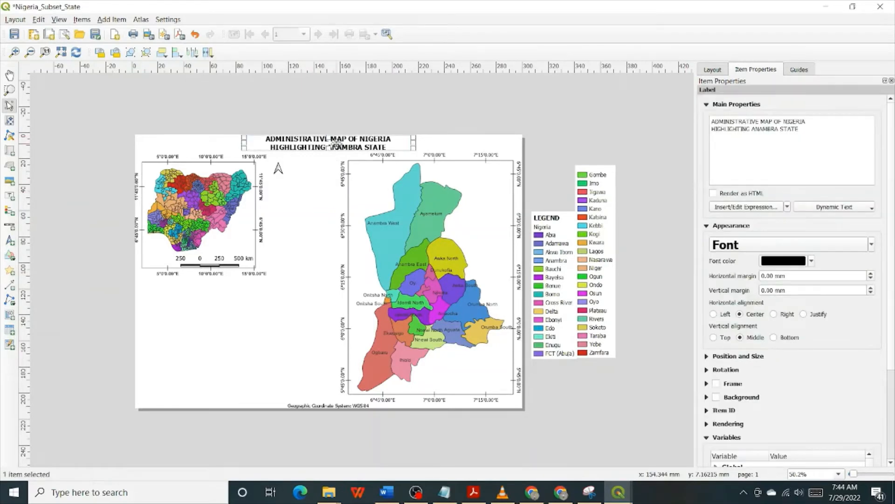
pyautogui.moveTo(336, 142); pyautogui.dragTo(335, 140)
pyautogui.click(313, 210)
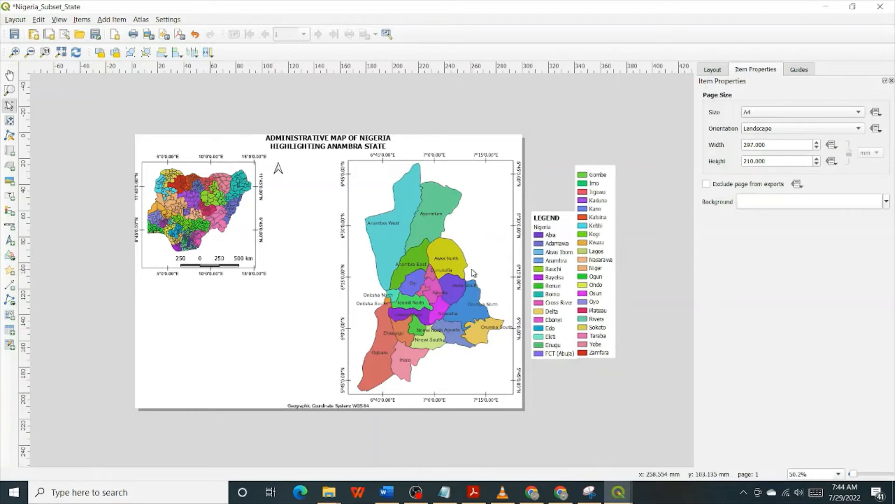
# Add a scale bar for the Anambra State map in the lower-right corner of its frame, using the Double Box style.
pyautogui.click(434, 279)
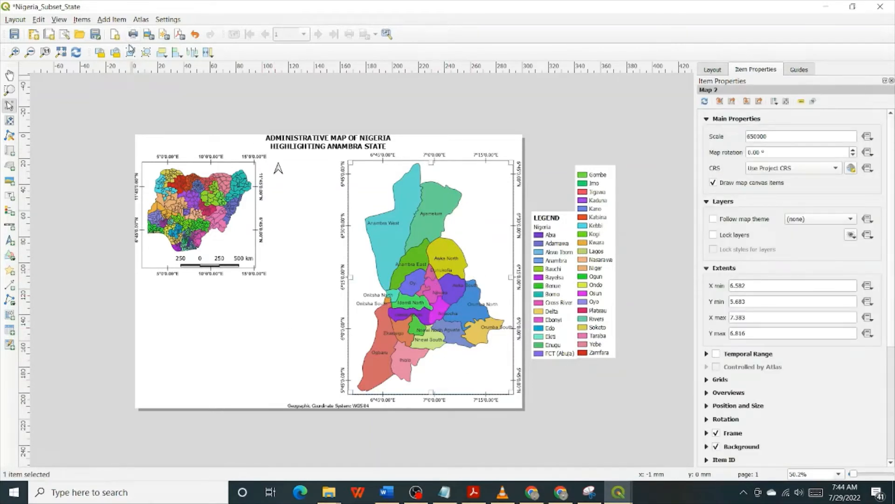
pyautogui.click(120, 21)
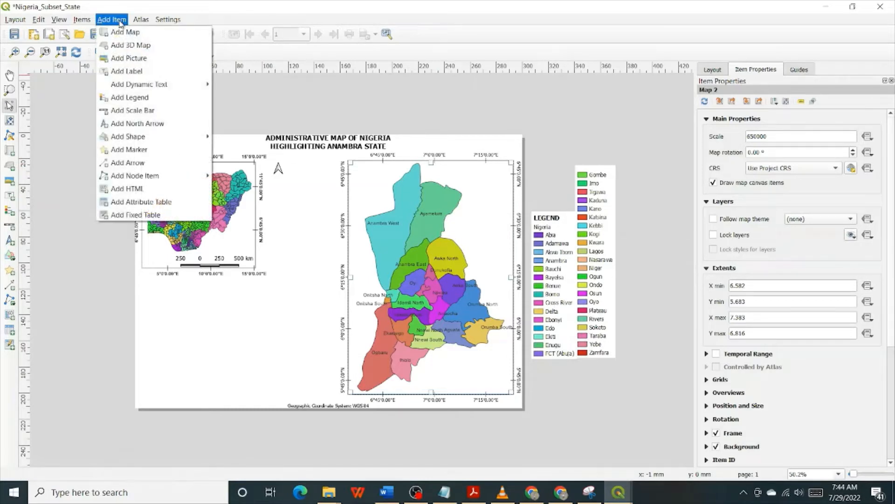
pyautogui.click(123, 113)
pyautogui.moveTo(423, 373); pyautogui.dragTo(504, 387)
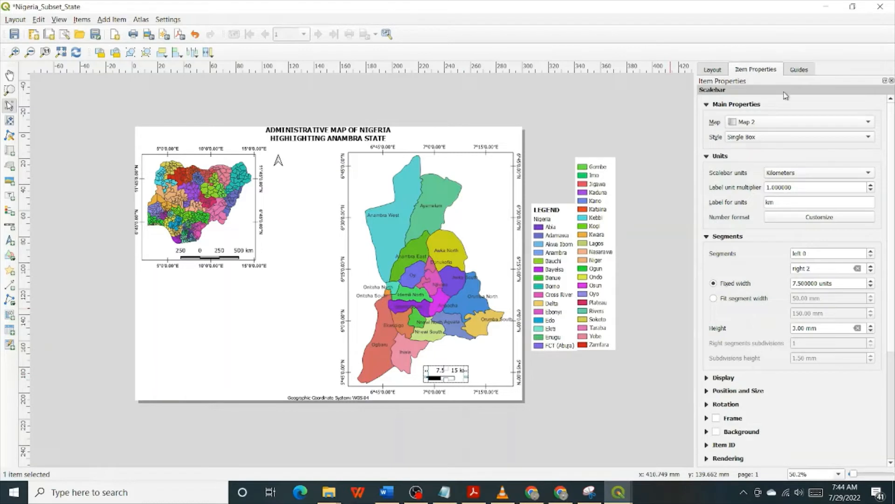
pyautogui.click(787, 140)
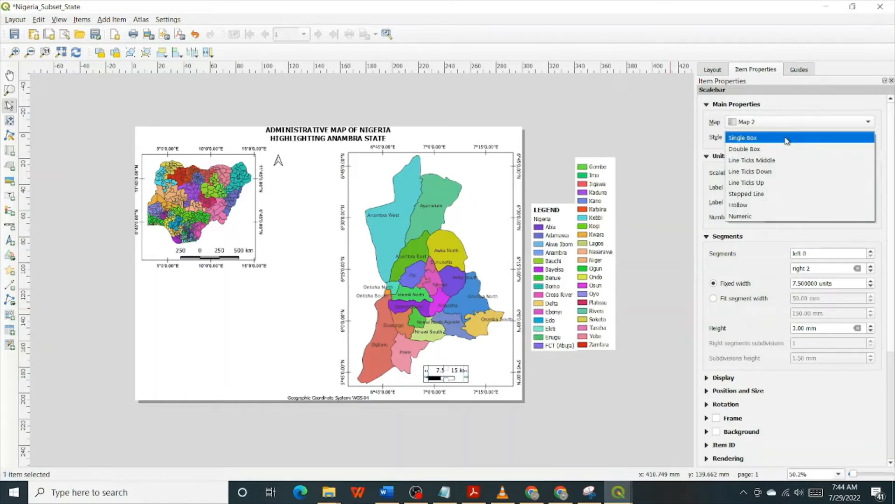
pyautogui.click(757, 151)
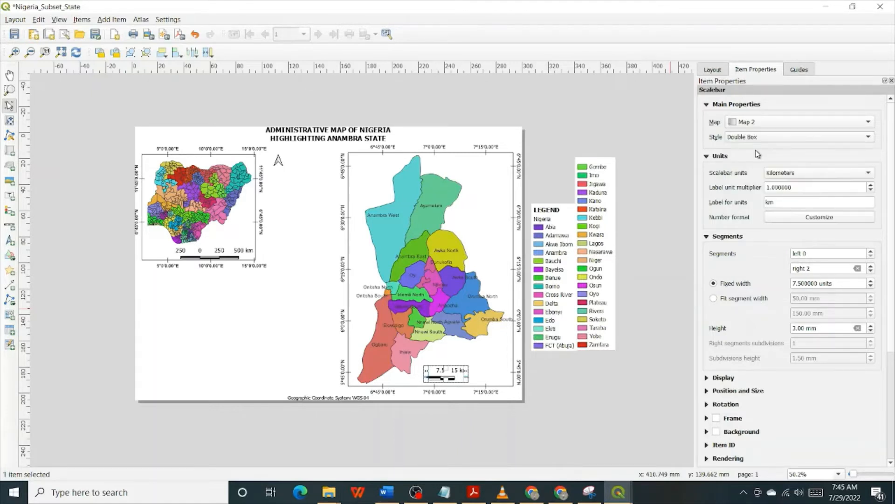
# Try the Line Ticks Middle and Stepped Line styles on the Anambra scale bar and return it to Double Box.
pyautogui.click(761, 138)
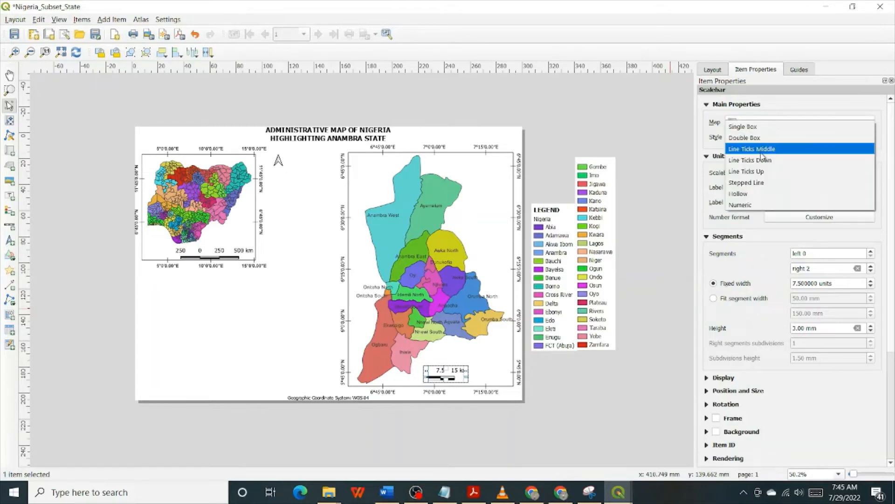
pyautogui.click(762, 154)
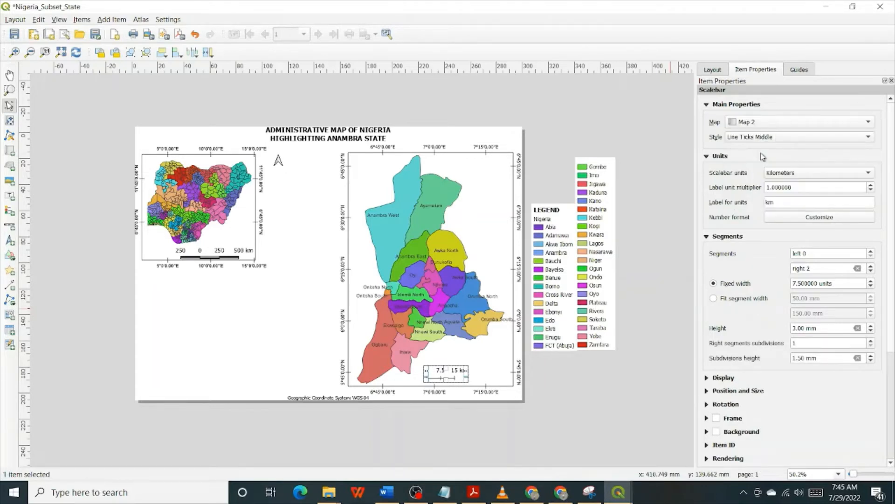
pyautogui.click(488, 351)
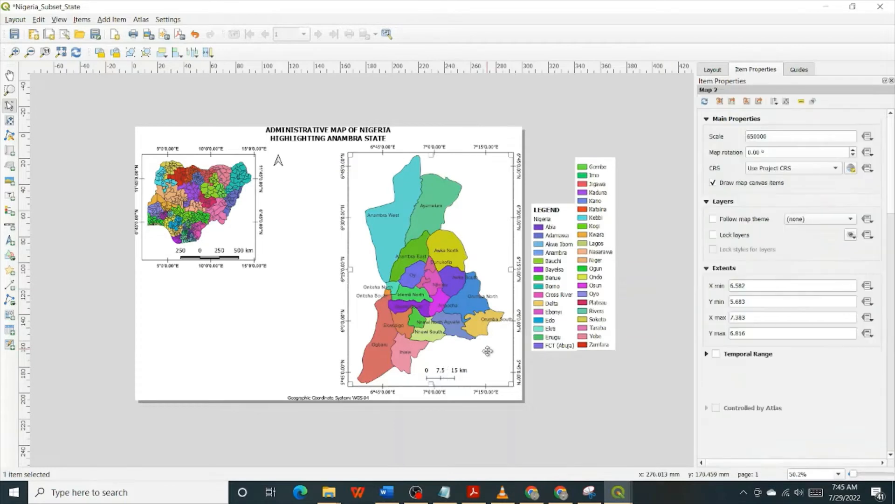
pyautogui.click(447, 375)
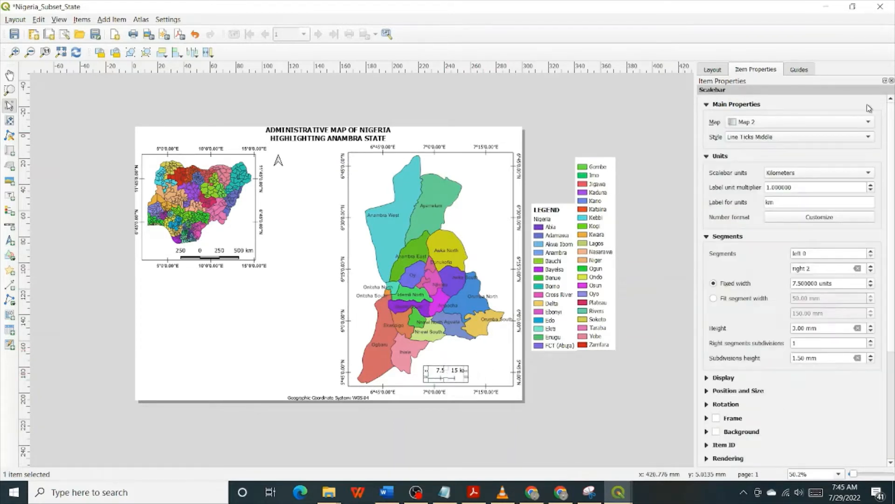
pyautogui.click(868, 140)
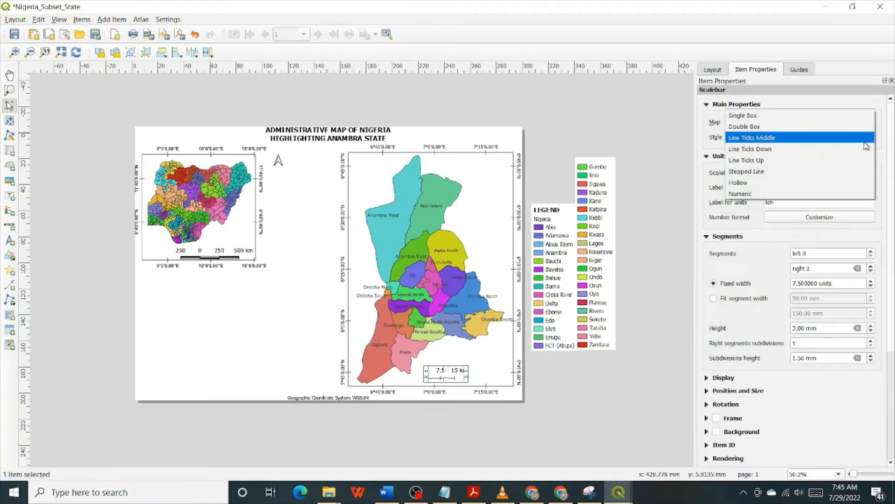
pyautogui.click(782, 172)
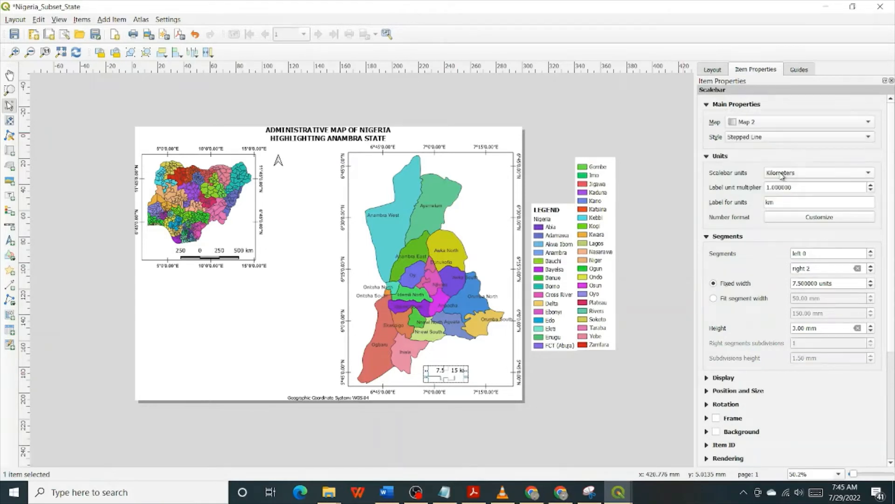
pyautogui.click(503, 348)
pyautogui.click(448, 371)
pyautogui.click(761, 138)
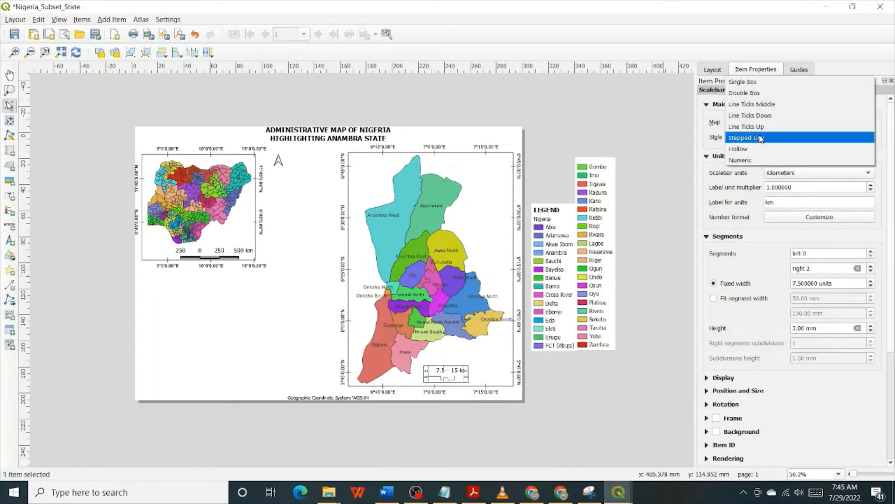
pyautogui.click(765, 92)
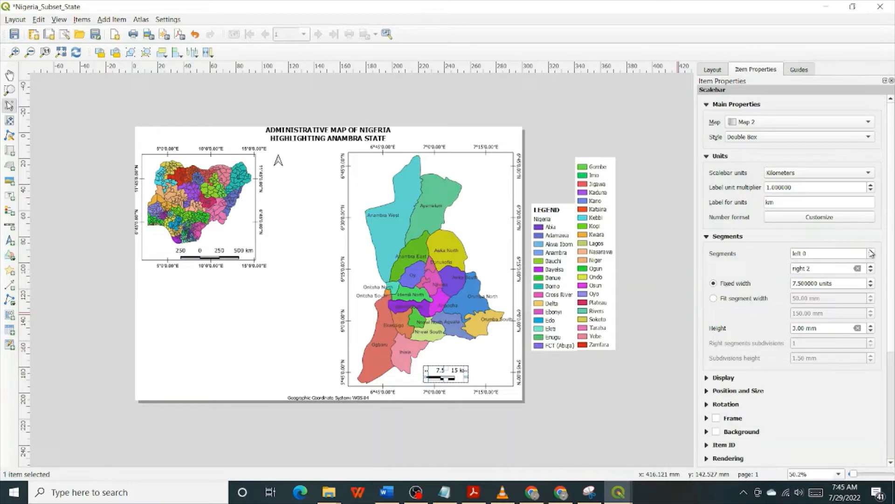
# Keep the scale bar in Kilometers and set its segments to left 1 and right 4.
pyautogui.click(866, 173)
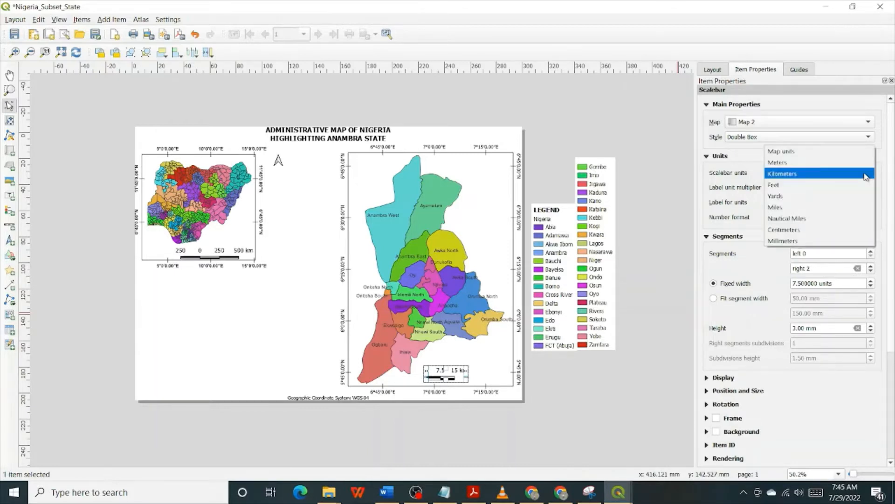
pyautogui.click(866, 175)
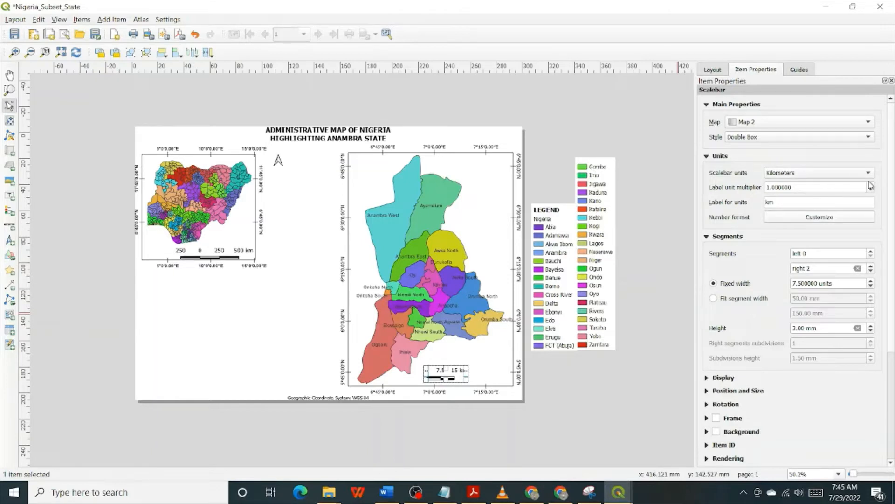
pyautogui.click(870, 252)
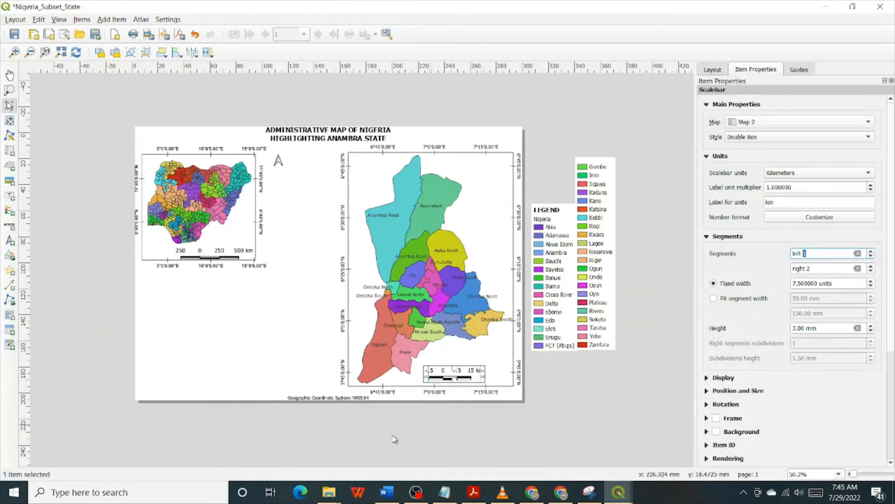
pyautogui.click(870, 266)
pyautogui.click(870, 266)
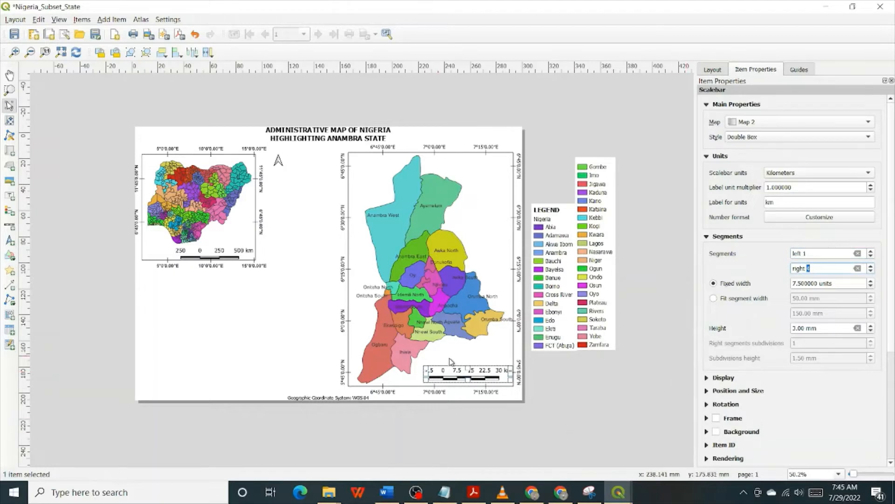
# Nudge the Anambra scale bar slightly left and down within the map frame and deselect it.
pyautogui.click(466, 375)
pyautogui.press('Left')
pyautogui.press('Left')
pyautogui.press('Left')
pyautogui.press('Left')
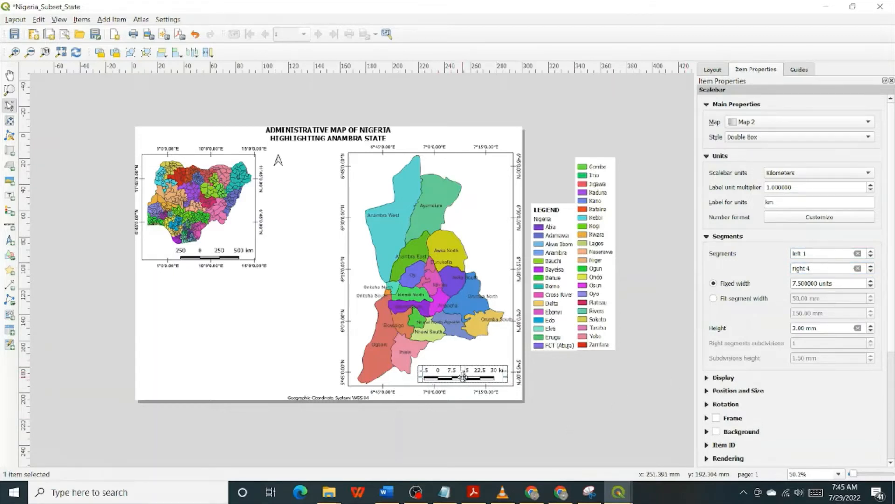
pyautogui.press('Down')
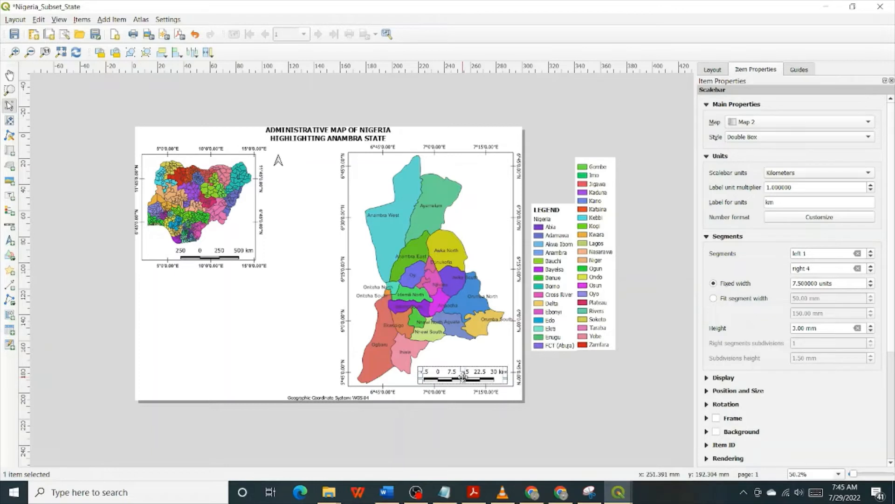
pyautogui.click(594, 397)
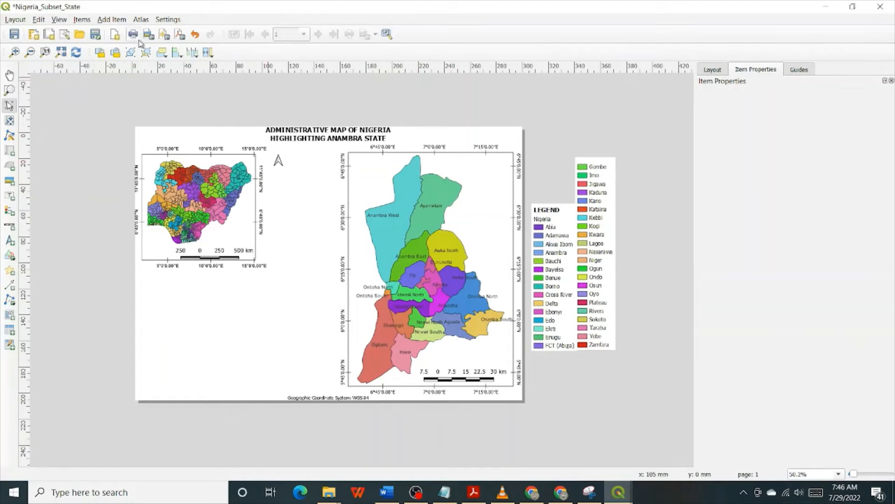
# Add a label reading ANAMBRA STATE in the upper-right corner of the Anambra map frame.
pyautogui.click(111, 20)
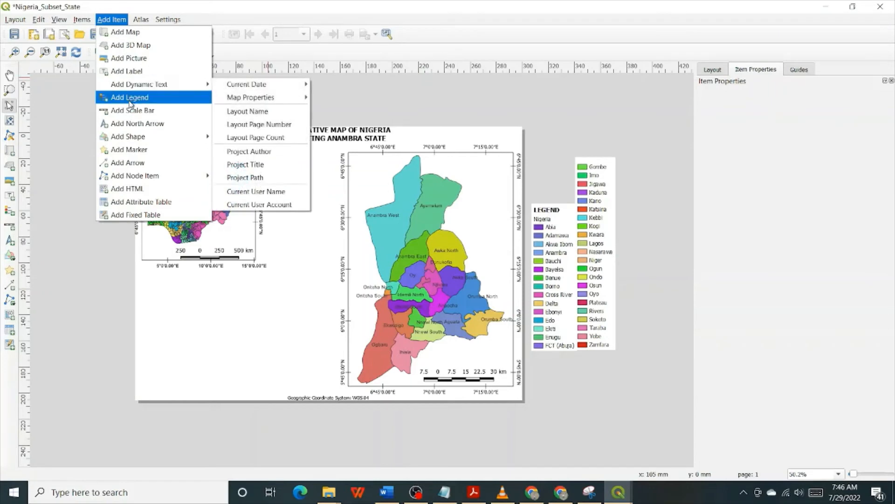
pyautogui.click(138, 74)
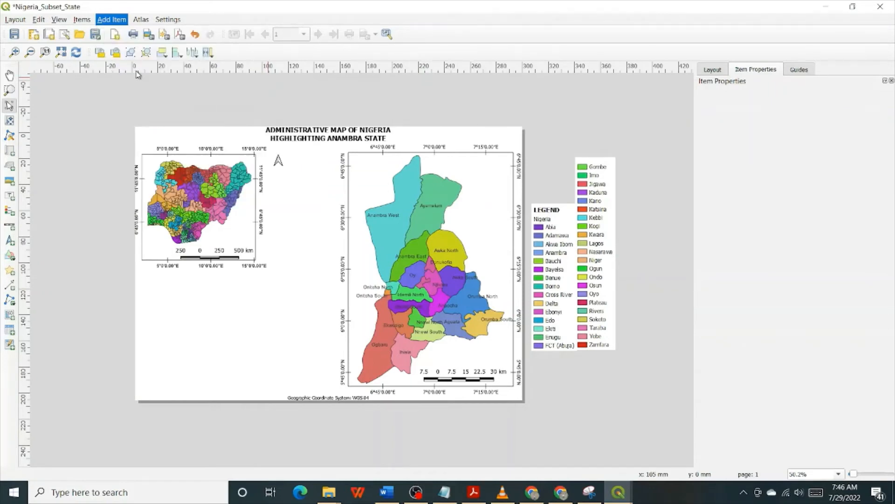
pyautogui.moveTo(438, 155); pyautogui.dragTo(500, 165)
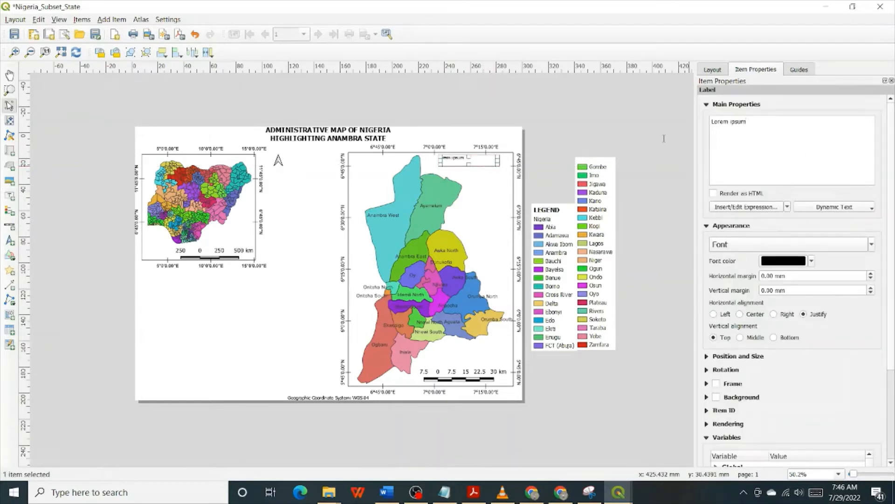
pyautogui.hotkey('ctrl', 'a')
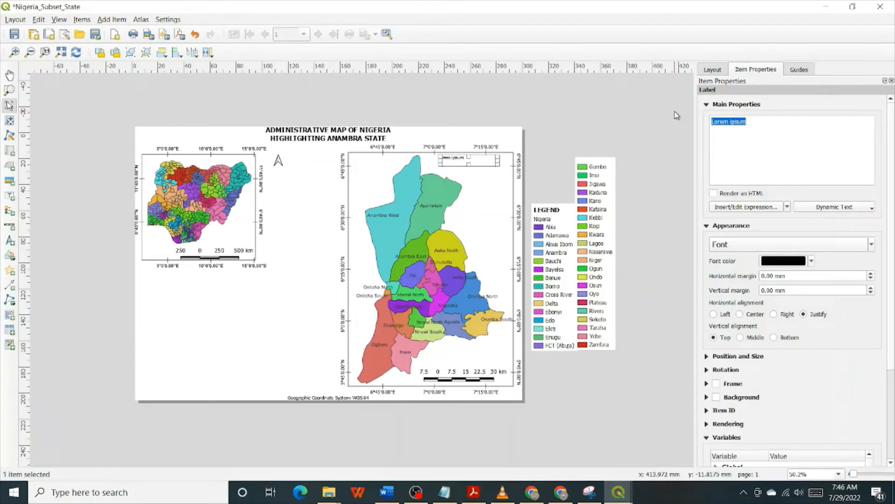
pyautogui.write('a')
pyautogui.press('BackSpace')
pyautogui.press('BackSpace')
pyautogui.press('BackSpace')
pyautogui.press('BackSpace')
pyautogui.press('BackSpace')
pyautogui.press('BackSpace')
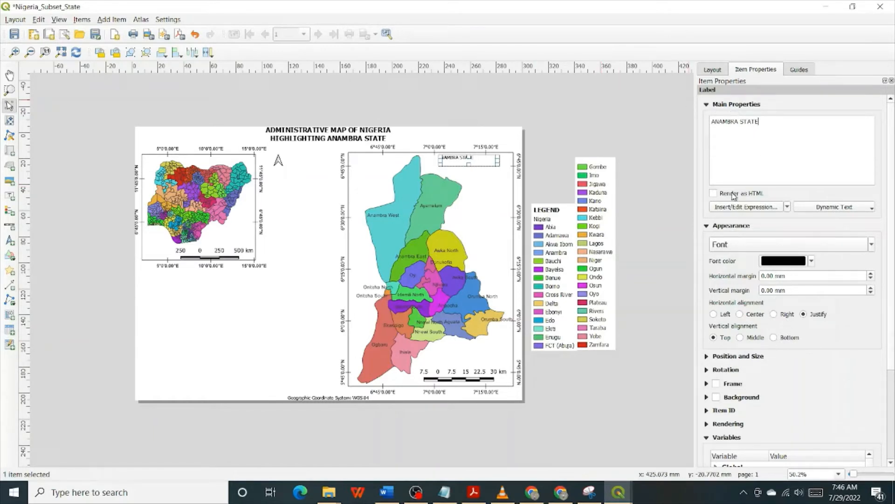
# Format the ANAMBRA STATE label in bold size 12, centered horizontally and aligned to the middle vertically.
pyautogui.click(770, 253)
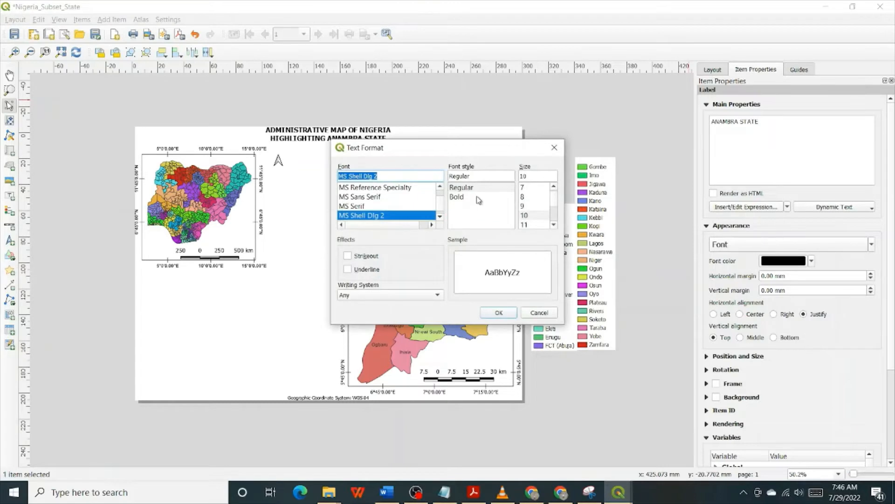
pyautogui.click(472, 200)
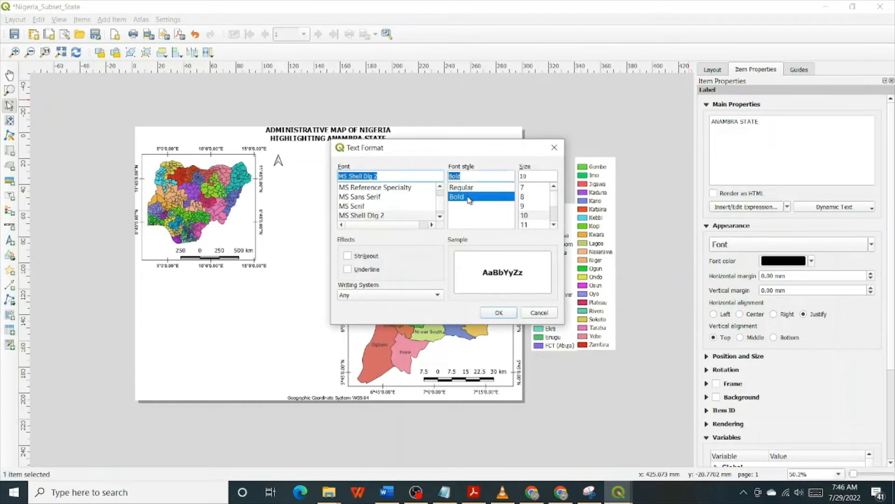
pyautogui.click(554, 224)
pyautogui.click(554, 224)
pyautogui.click(531, 216)
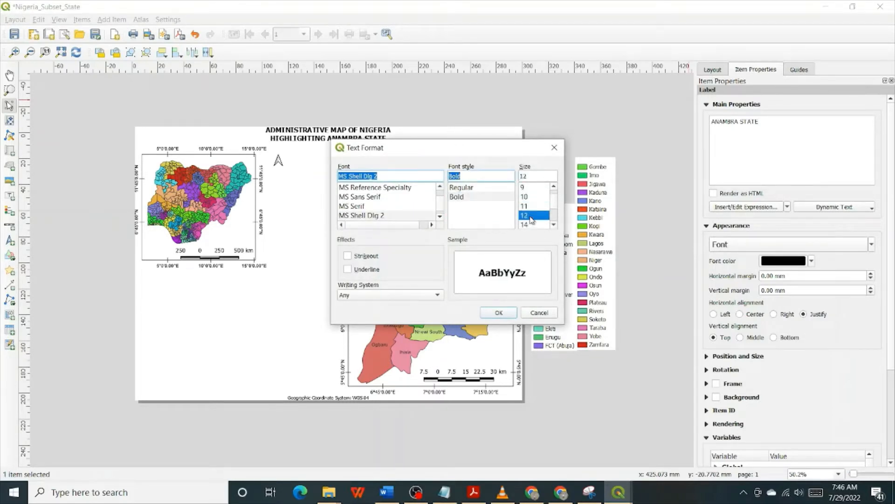
pyautogui.click(513, 314)
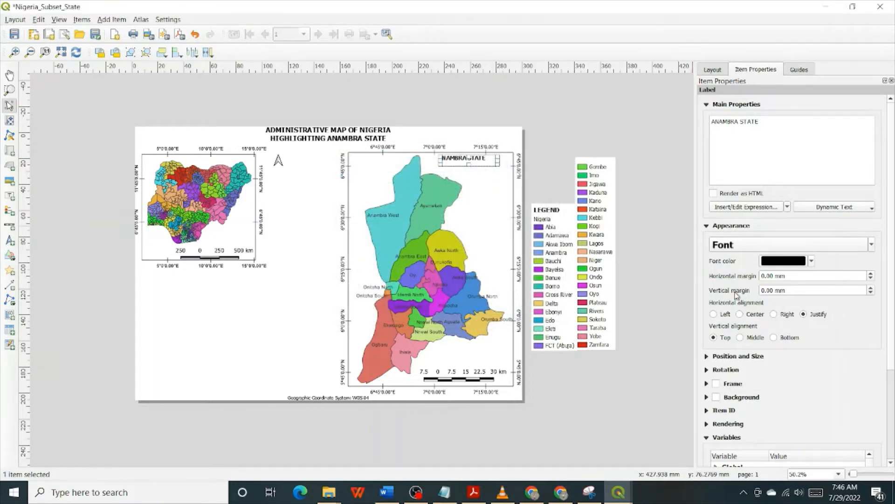
pyautogui.click(749, 315)
pyautogui.click(750, 338)
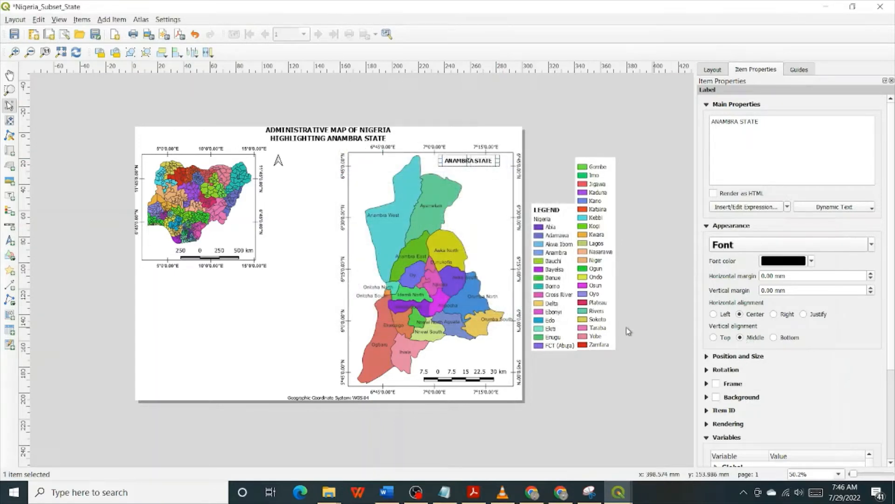
# Move the ANAMBRA STATE label slightly right, closer to the map frame's corner, and deselect it.
pyautogui.click(480, 225)
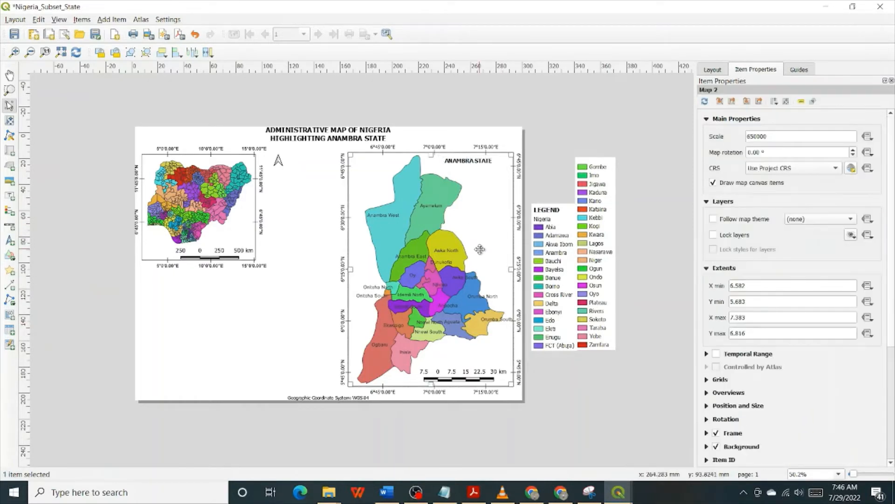
pyautogui.click(474, 160)
pyautogui.moveTo(473, 161); pyautogui.dragTo(482, 161)
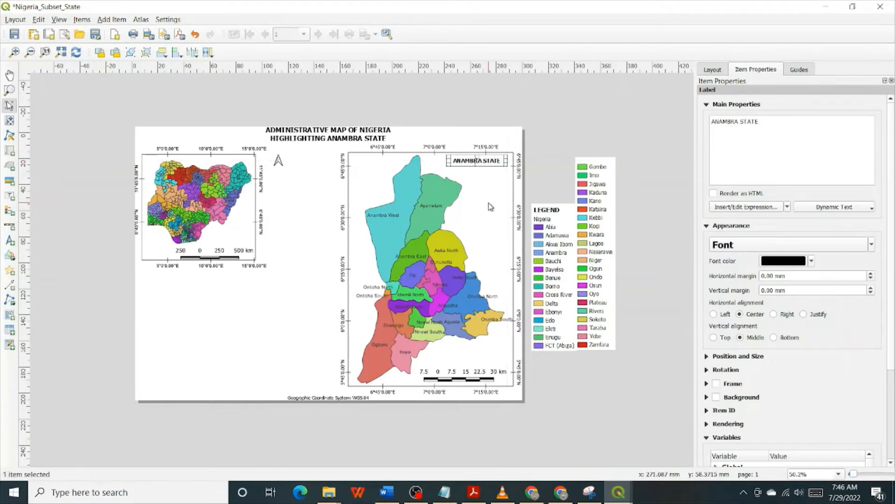
pyautogui.click(490, 209)
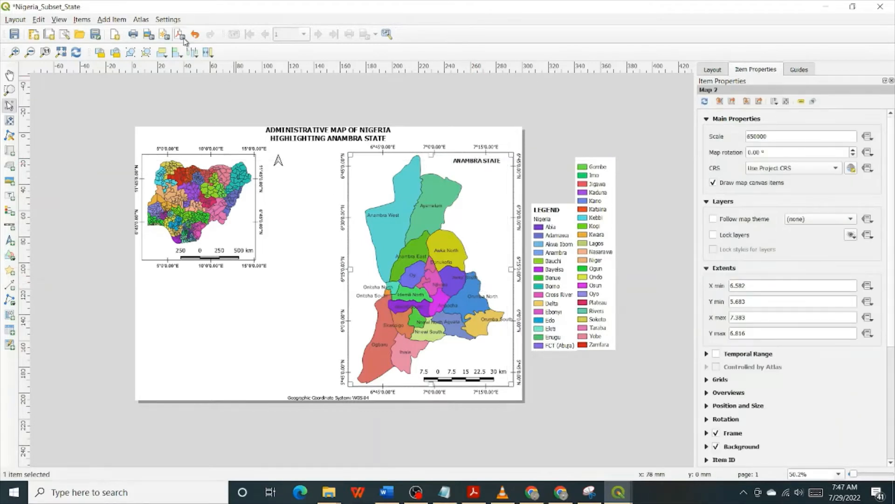
# Draw an arrow from Anambra's location on the Nigeria inset to the western side of the Anambra map, and deselect it.
pyautogui.click(111, 20)
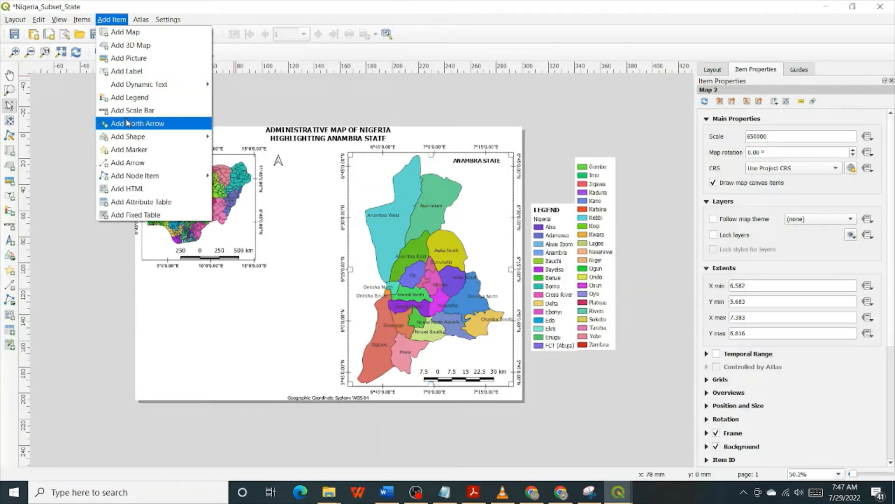
pyautogui.moveTo(131, 137)
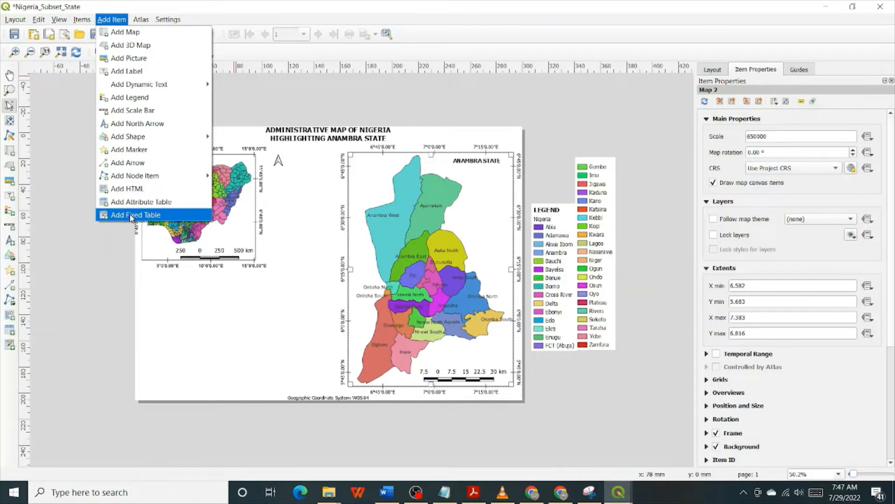
pyautogui.click(131, 163)
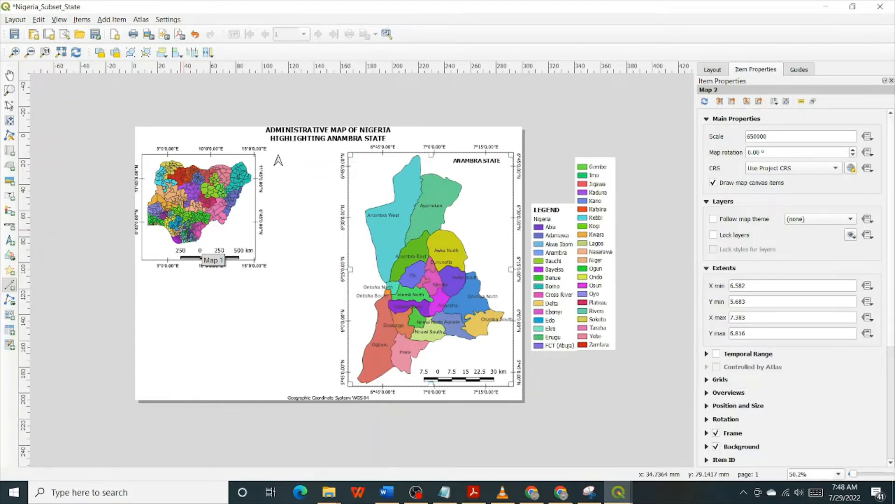
pyautogui.click(181, 230)
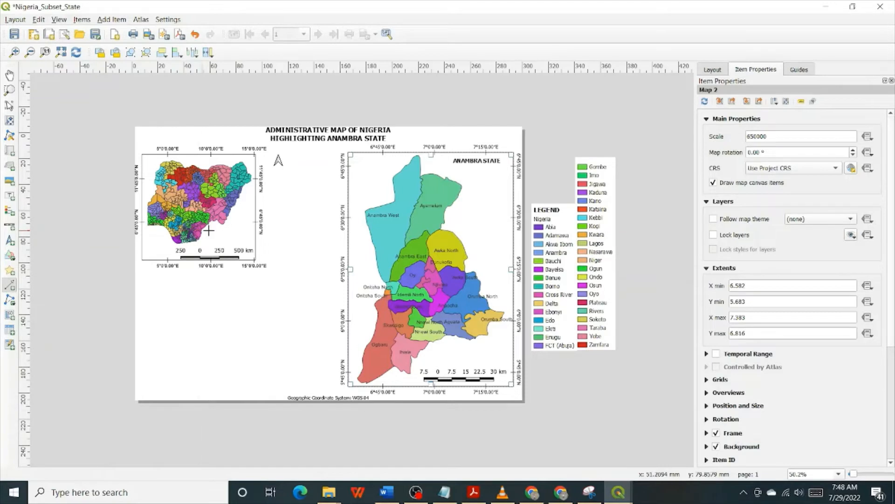
pyautogui.rightClick(371, 254)
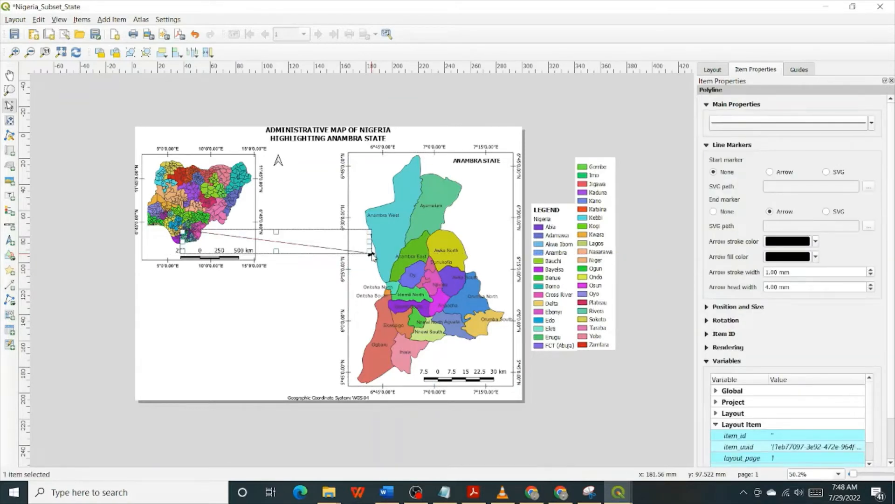
pyautogui.click(278, 317)
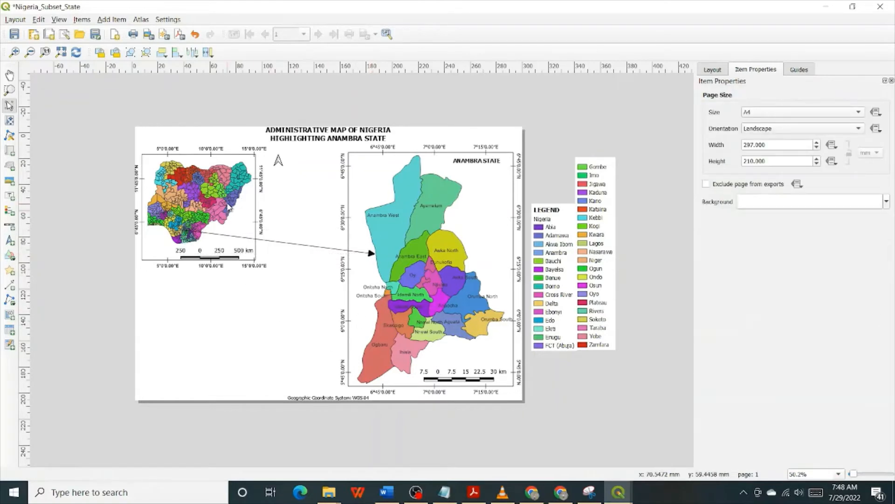
pyautogui.click(228, 208)
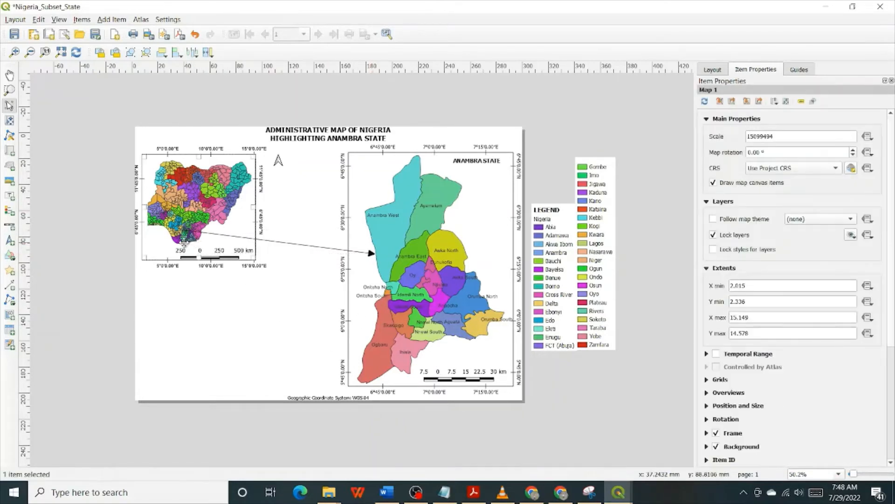
pyautogui.scroll(3, 187, 245)
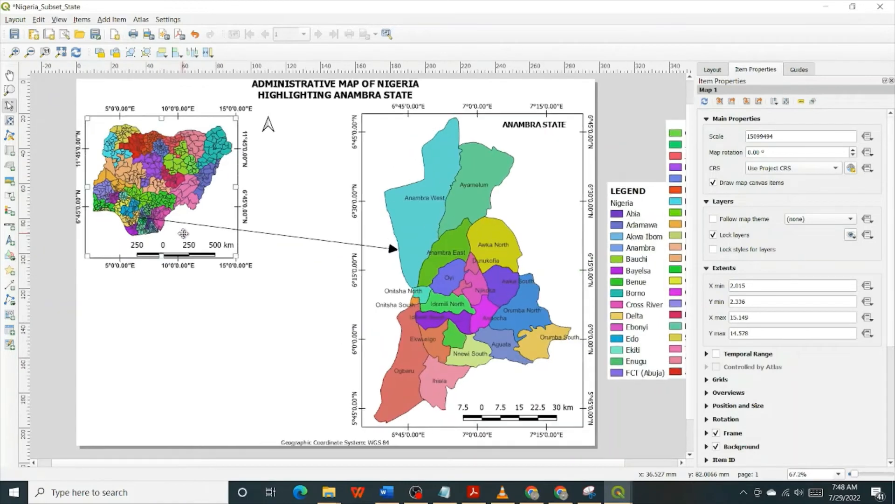
pyautogui.scroll(1, 151, 214)
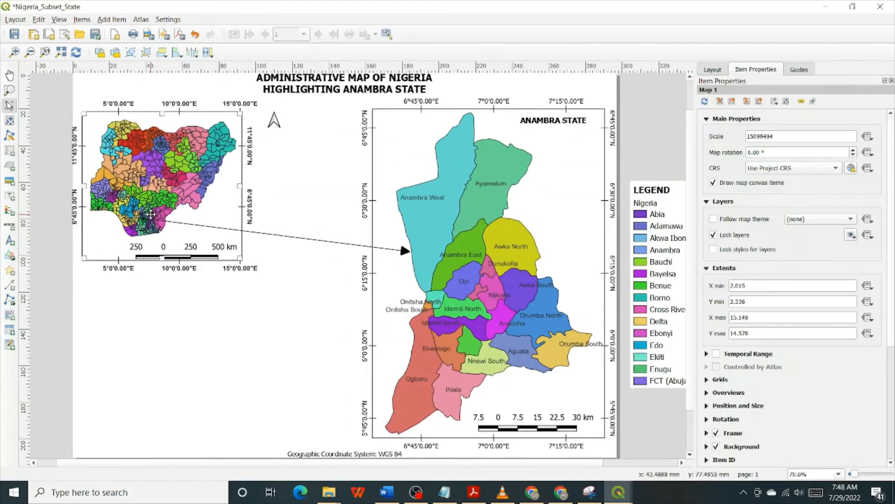
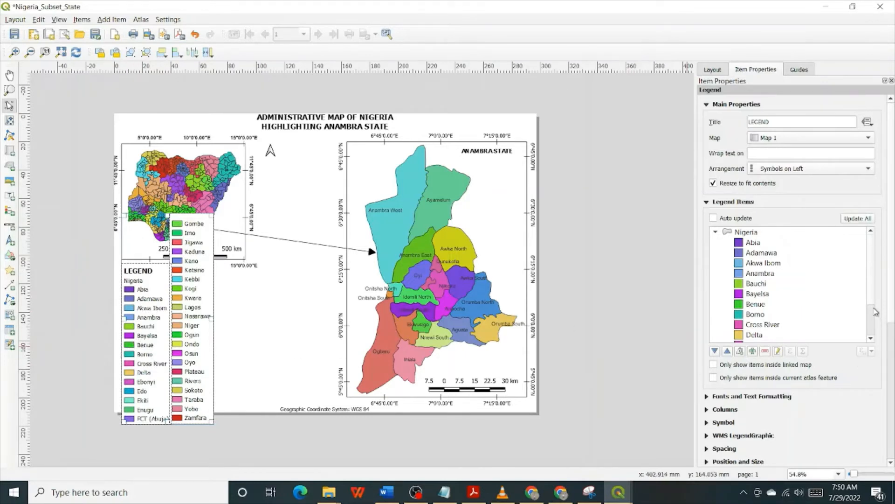
# Remove the FCT (Abuja) entry from the legend titled LEGEND and deselect the legend.
pyautogui.scroll(-2, 875, 306)
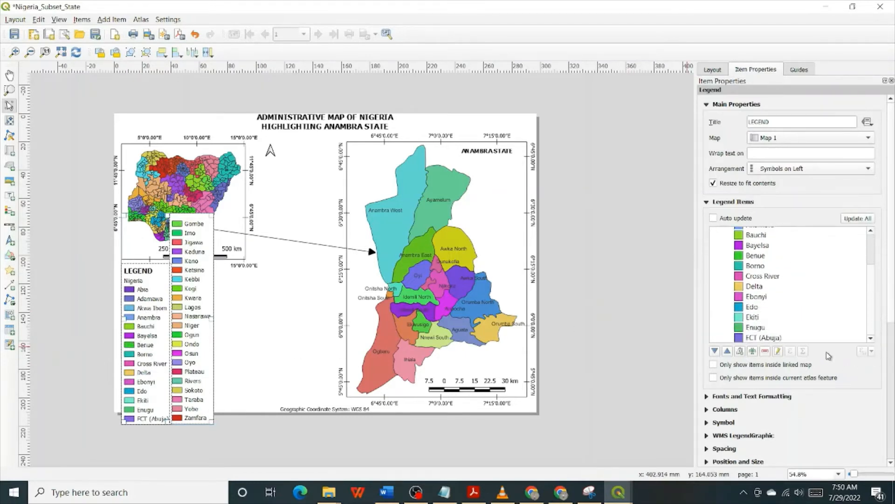
pyautogui.click(773, 338)
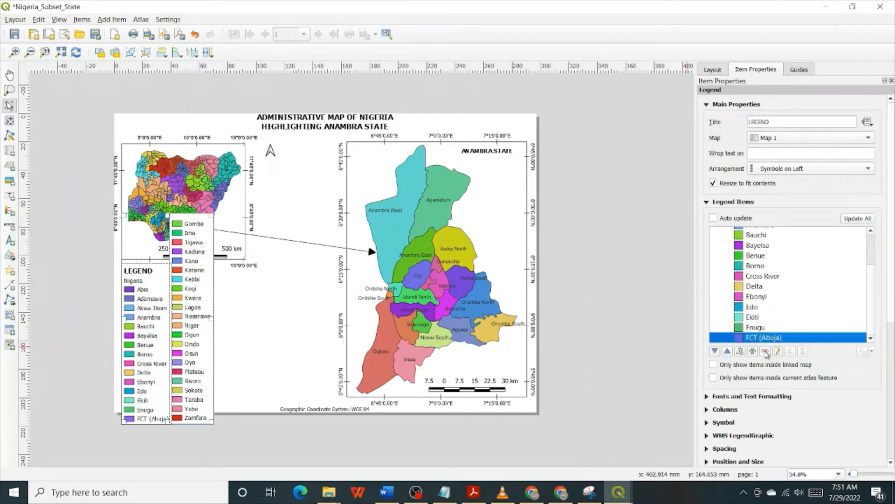
pyautogui.click(765, 352)
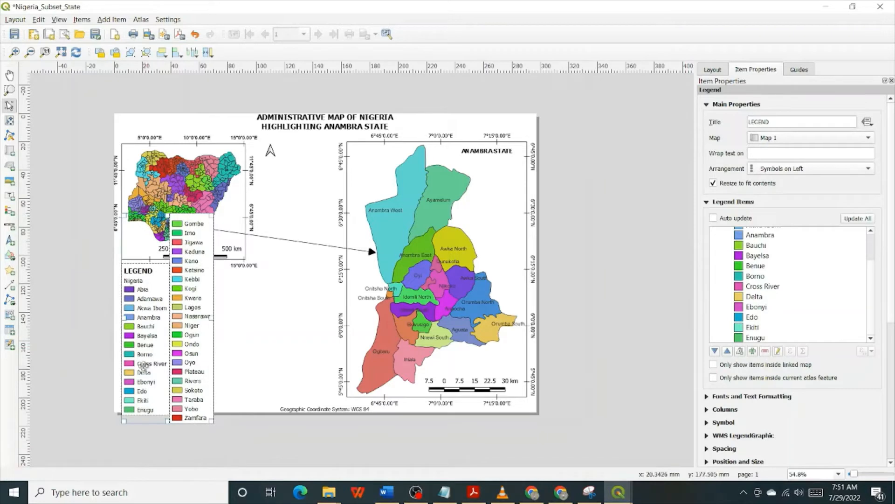
pyautogui.click(255, 345)
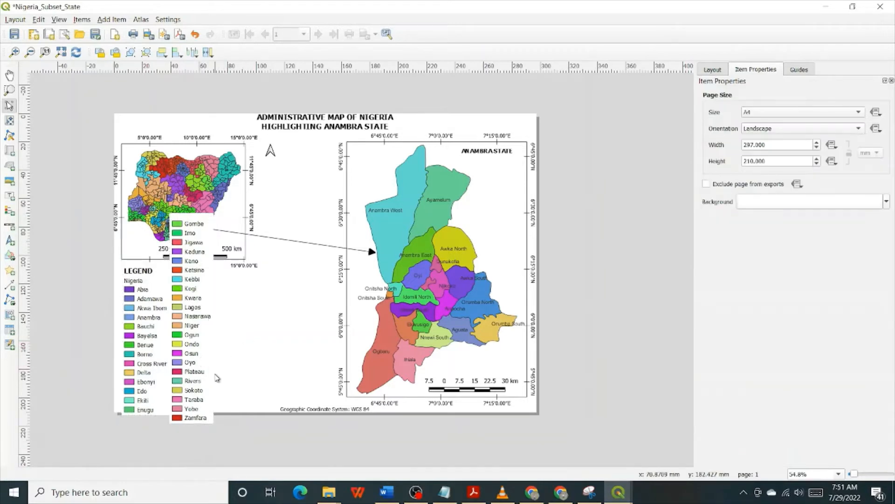
# Move the legend titled LEGEND slightly down and left below the Nigeria inset, nudging it up to fine-tune its position.
pyautogui.click(146, 367)
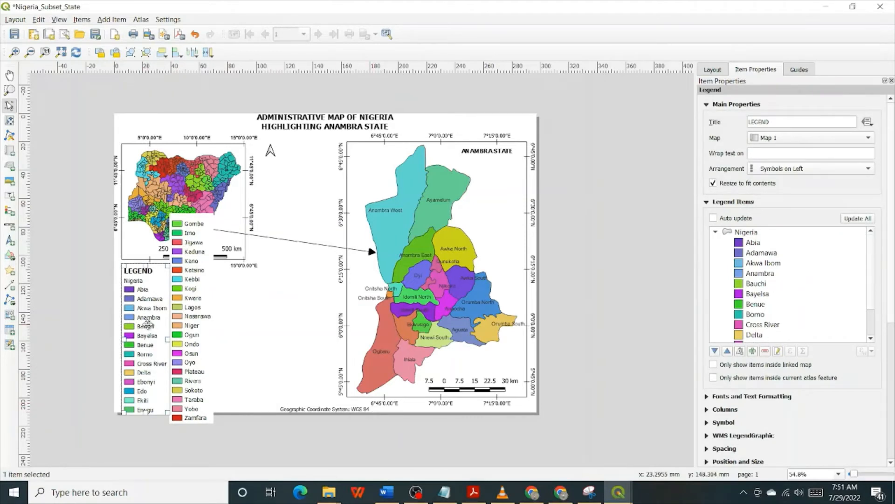
pyautogui.moveTo(147, 323); pyautogui.dragTo(146, 336)
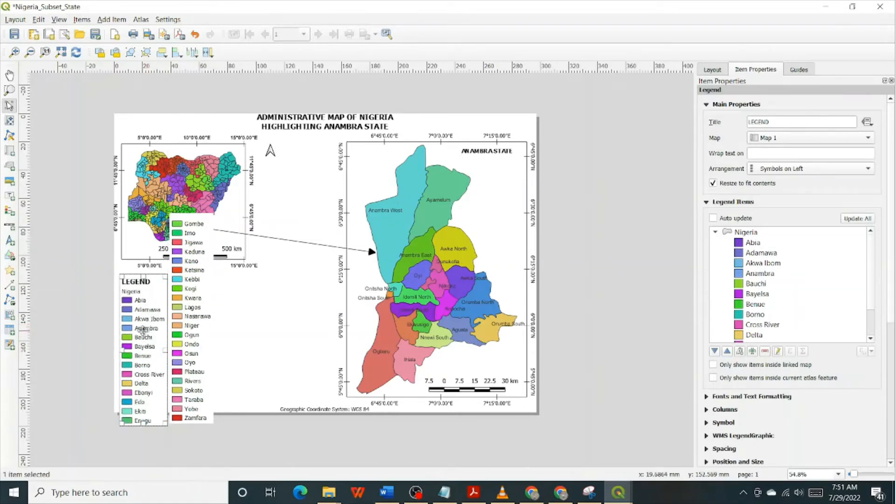
pyautogui.press('Up')
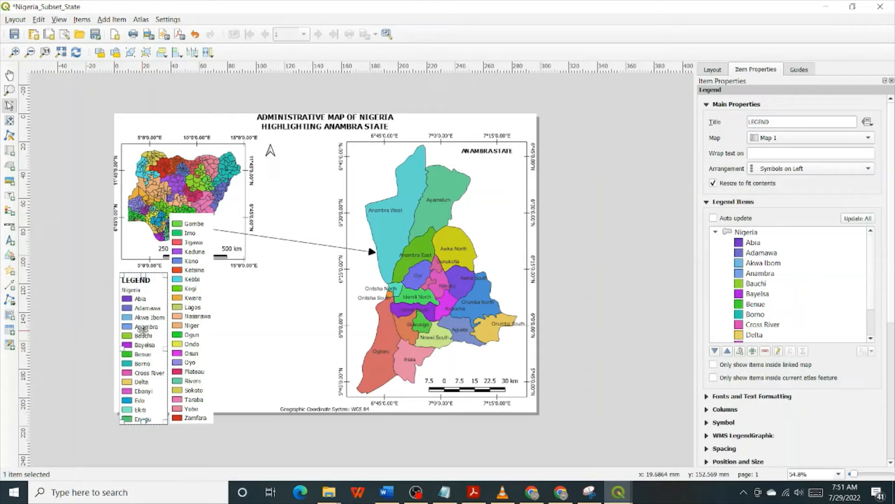
pyautogui.press('Up')
pyautogui.press('Up')
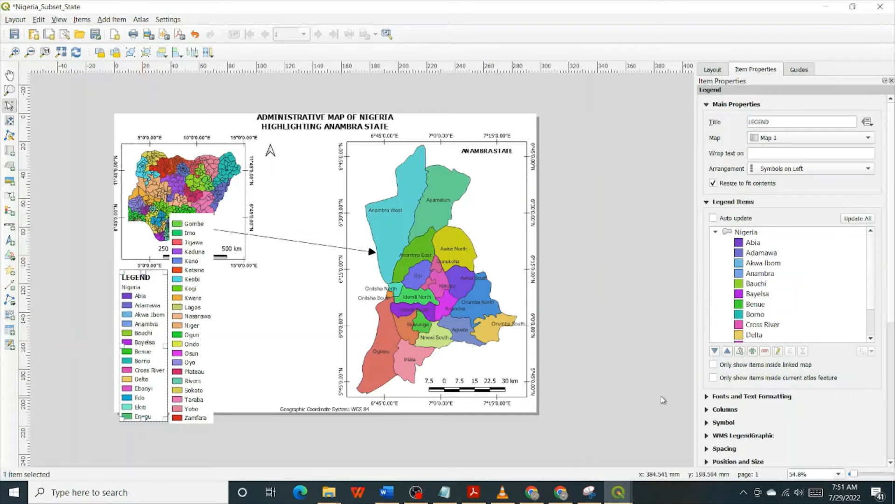
# Remove the Enugu entry from the legend titled LEGEND and deselect the legend.
pyautogui.scroll(-3, 769, 323)
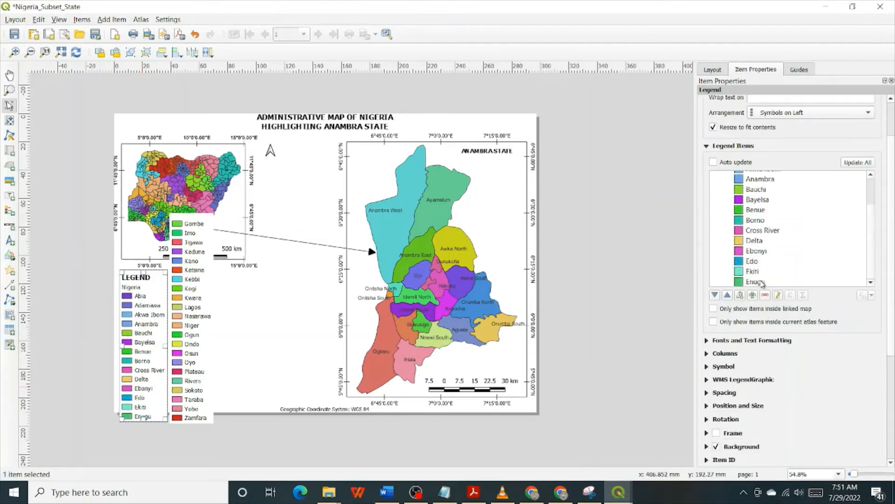
pyautogui.click(761, 281)
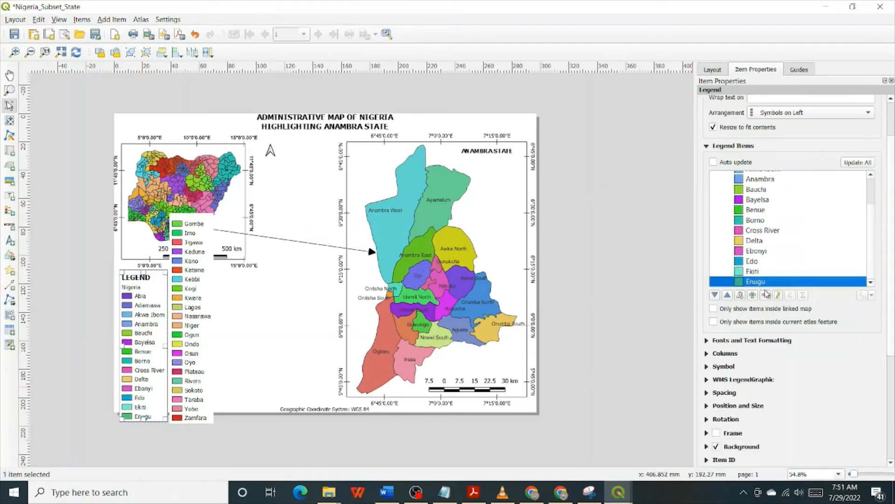
pyautogui.click(765, 295)
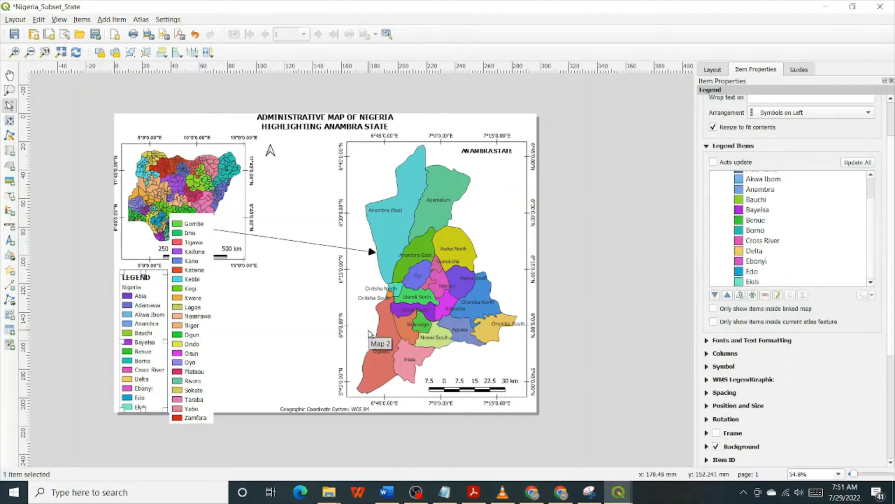
pyautogui.click(280, 338)
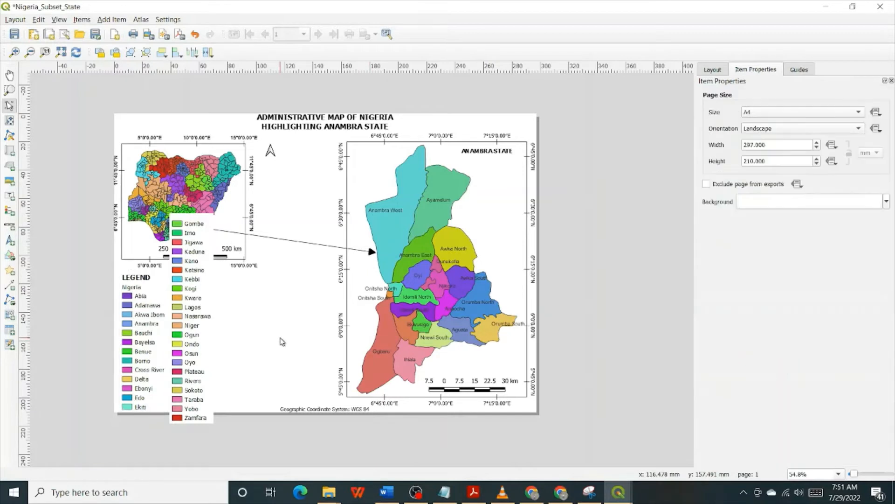
# Shift both the titled legend and the untitled Gombe-to-Zamfara legend column slightly left.
pyautogui.click(139, 332)
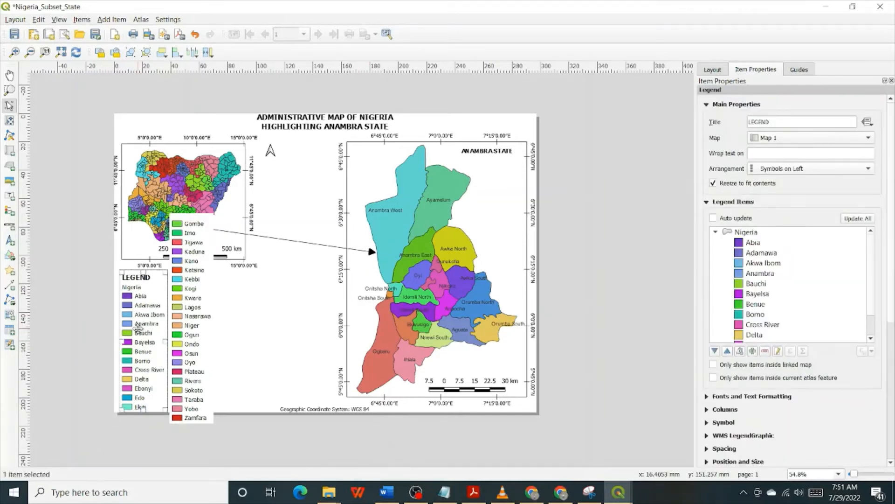
pyautogui.moveTo(138, 329); pyautogui.dragTo(136, 329)
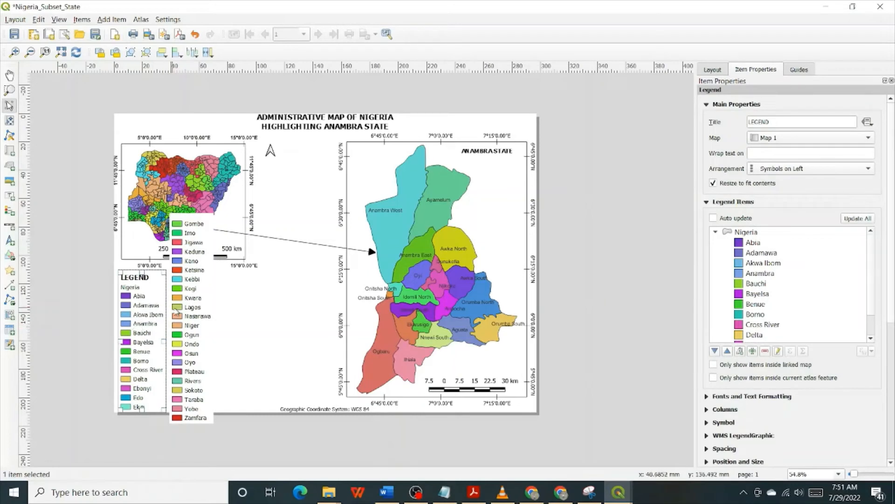
pyautogui.moveTo(195, 311); pyautogui.dragTo(193, 311)
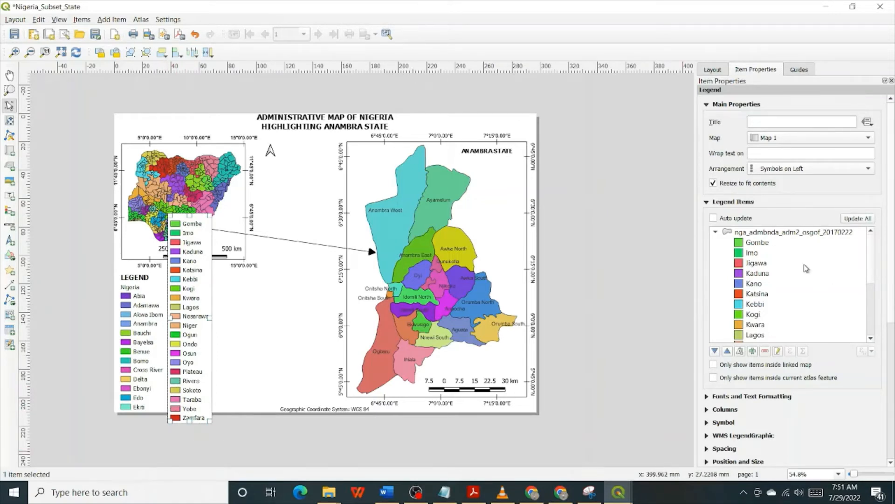
pyautogui.moveTo(874, 263); pyautogui.dragTo(877, 320)
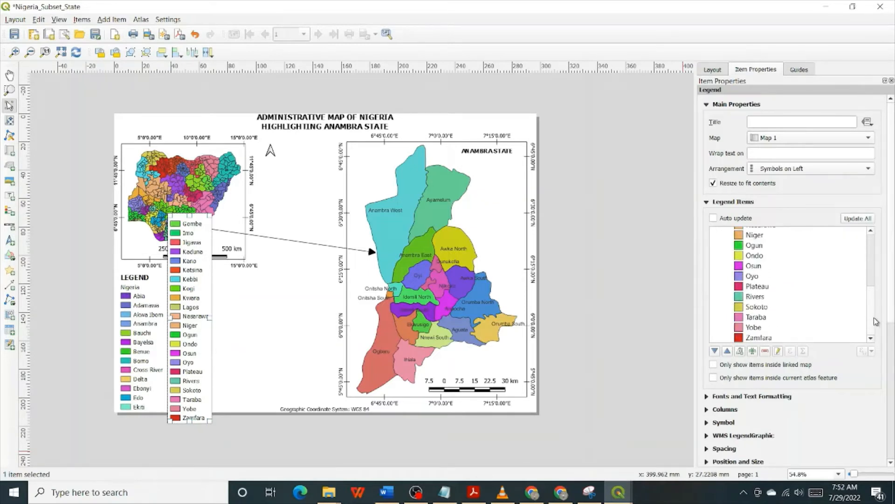
pyautogui.moveTo(876, 321); pyautogui.dragTo(876, 262)
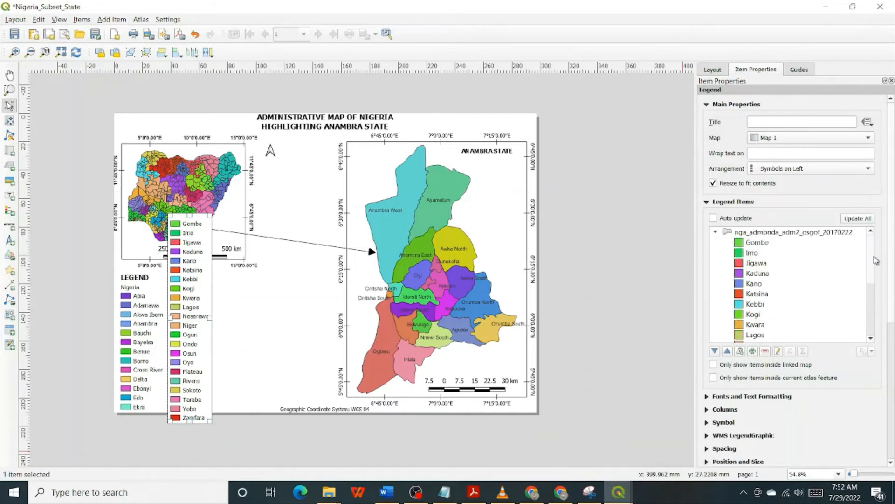
pyautogui.click(753, 351)
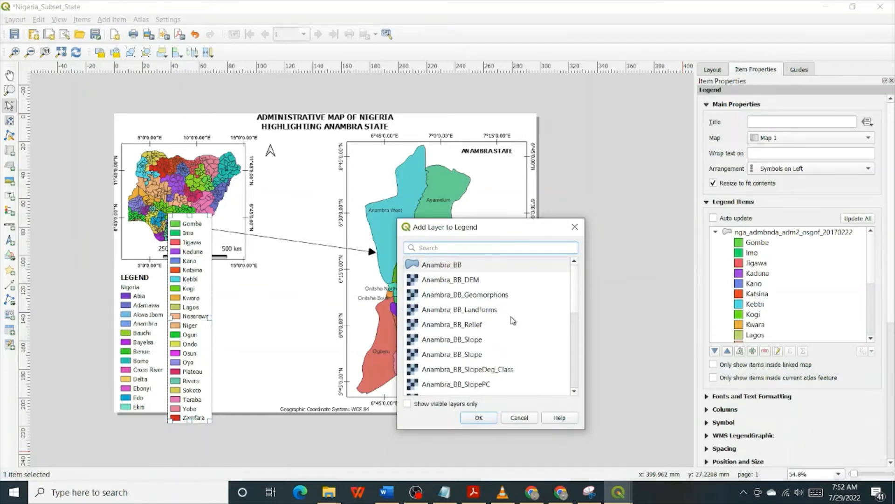
pyautogui.moveTo(578, 294); pyautogui.dragTo(575, 373)
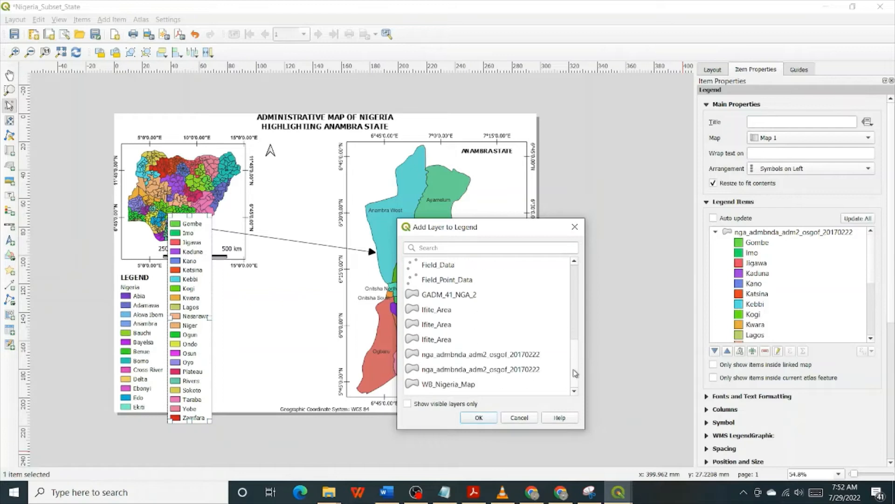
pyautogui.click(500, 358)
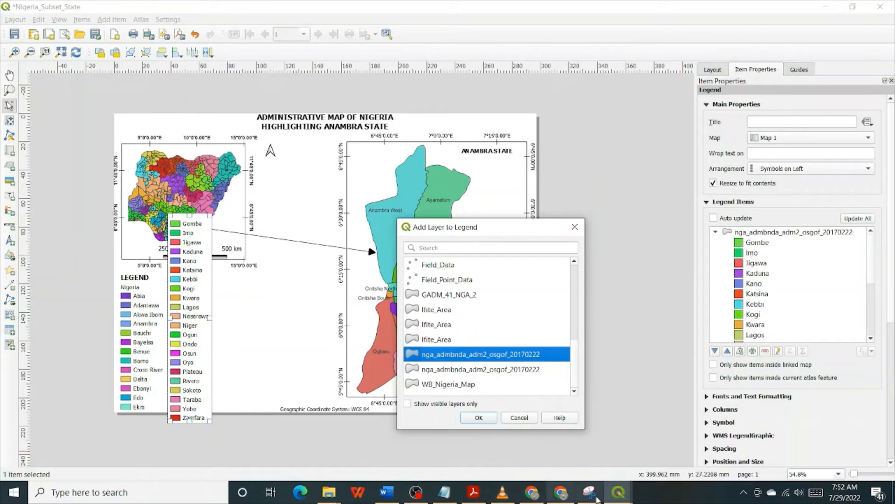
pyautogui.click(618, 492)
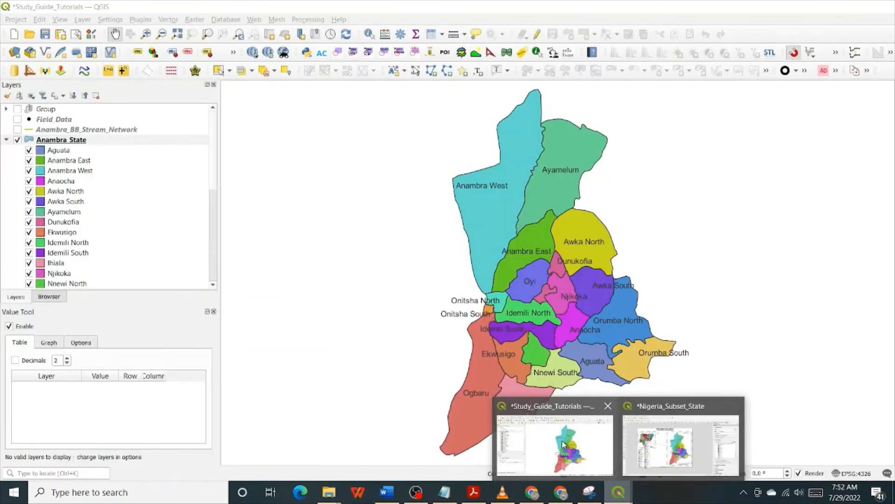
pyautogui.click(563, 443)
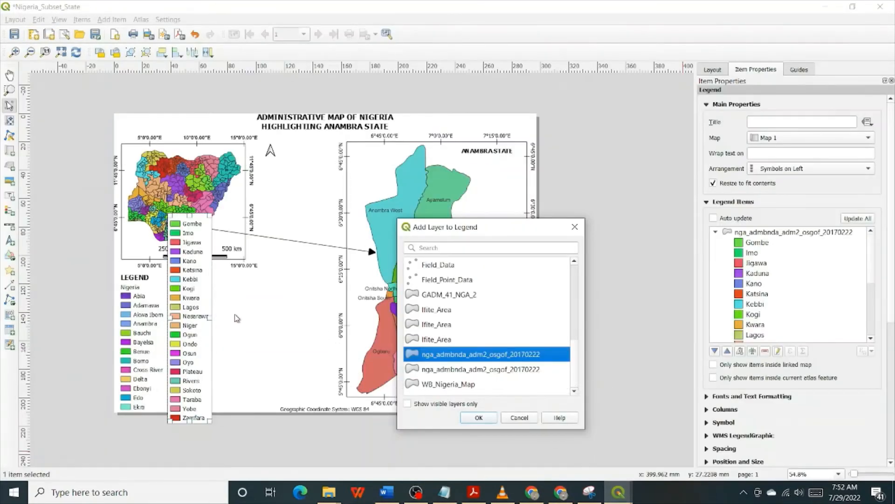
pyautogui.click(574, 227)
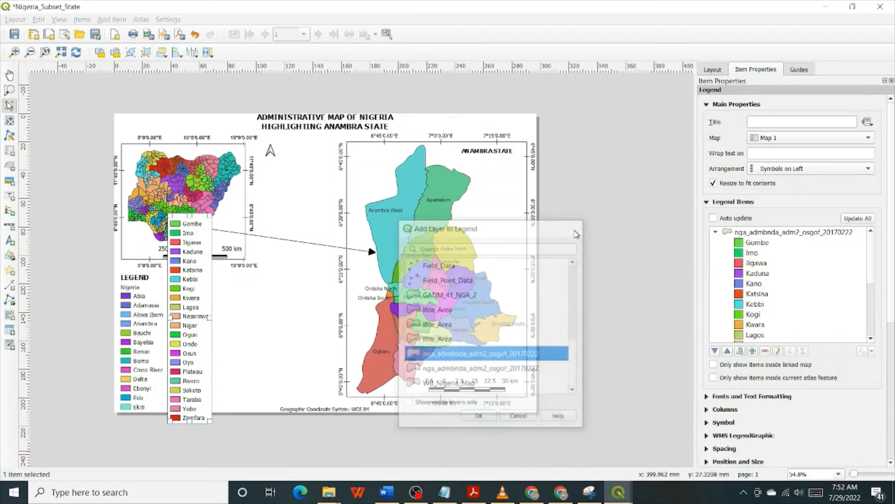
# Switch to the main QGIS project window and remove the nga_admbnda_adm2_osgof_20170222 layer inside Group.
pyautogui.moveTo(621, 493)
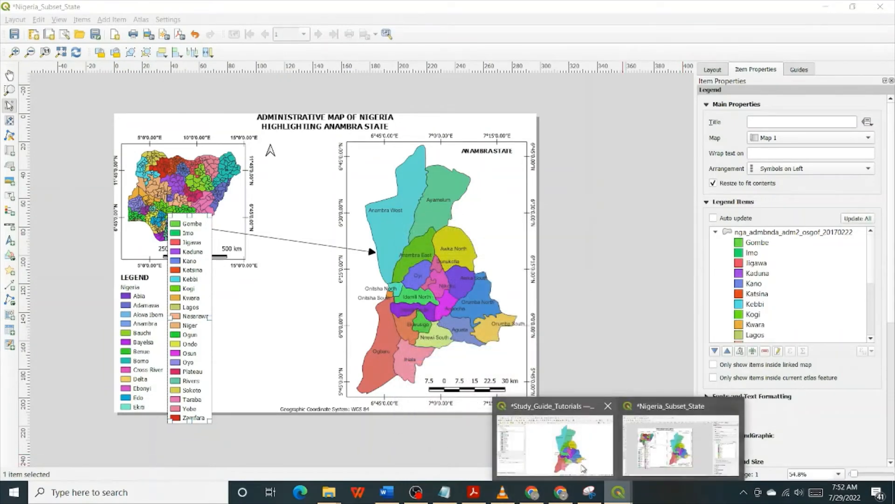
pyautogui.click(571, 454)
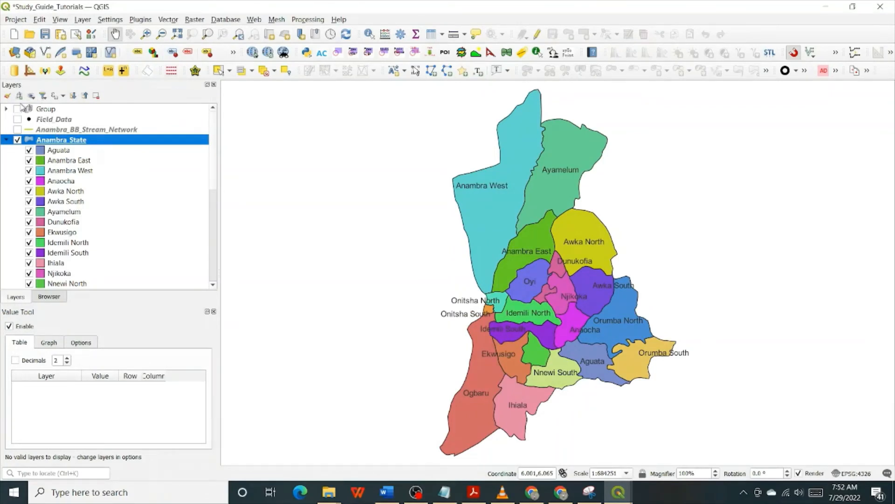
pyautogui.click(6, 109)
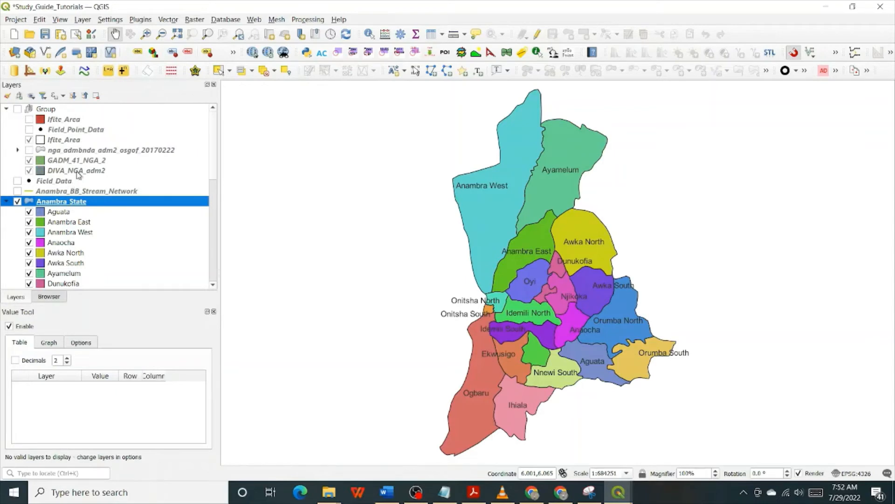
pyautogui.click(83, 151)
pyautogui.rightClick(82, 153)
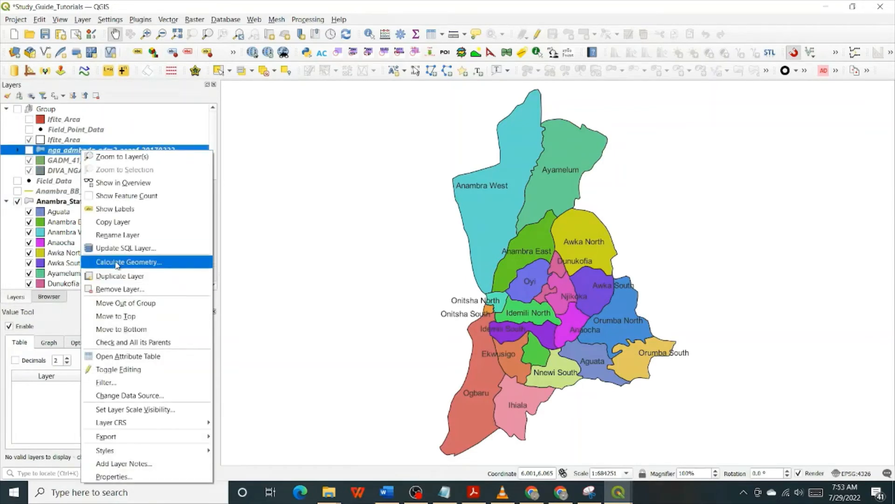
pyautogui.click(117, 289)
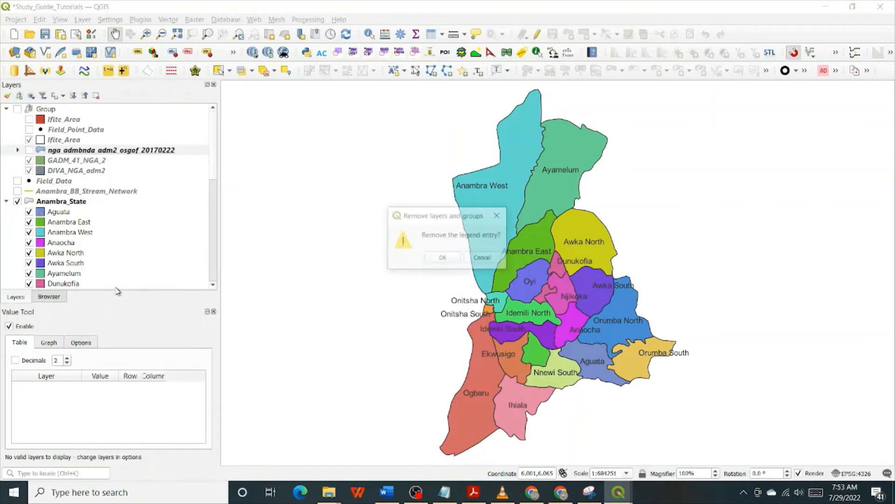
pyautogui.click(439, 258)
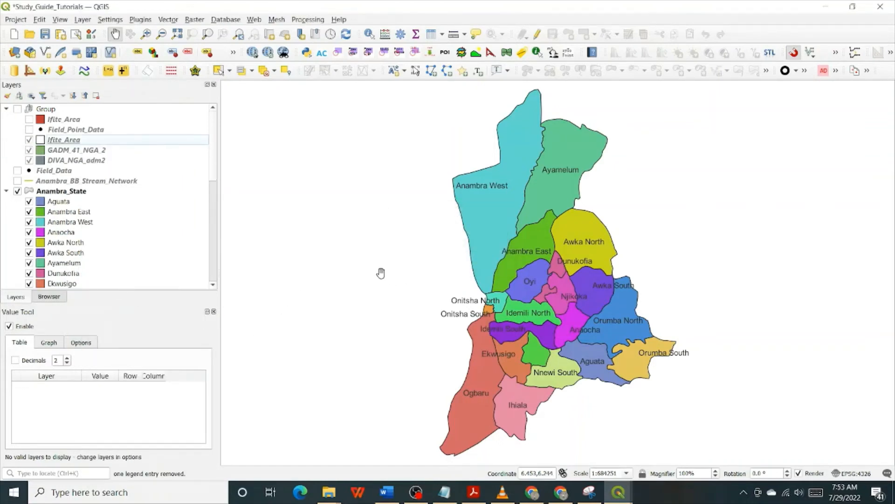
# Collapse Group, select the nga_admbnda_adm2_osgof_20170222 layer at the end of the layer list, and return to the Nigeria_Subset_State layout.
pyautogui.click(6, 109)
pyautogui.scroll(-4, 71, 173)
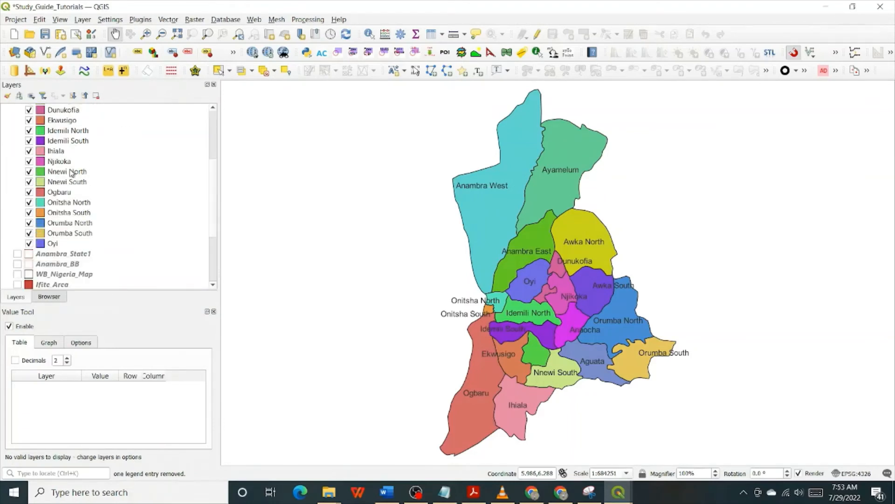
pyautogui.scroll(-3, 72, 172)
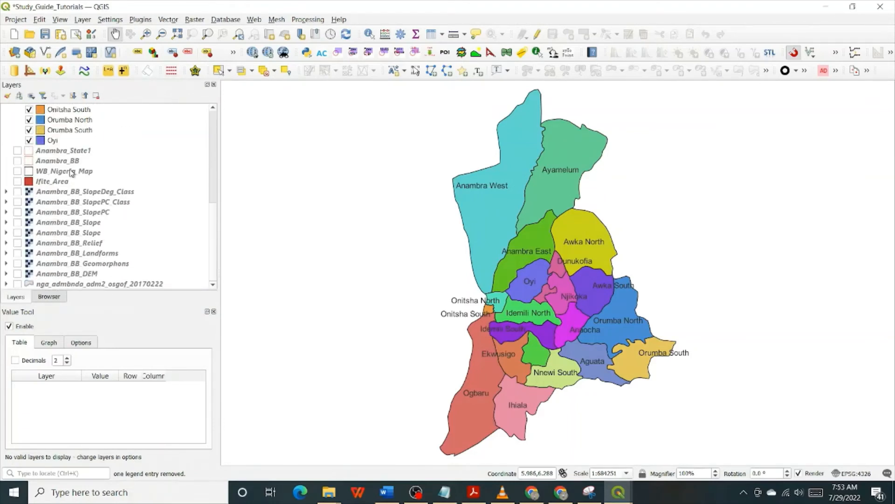
pyautogui.click(56, 285)
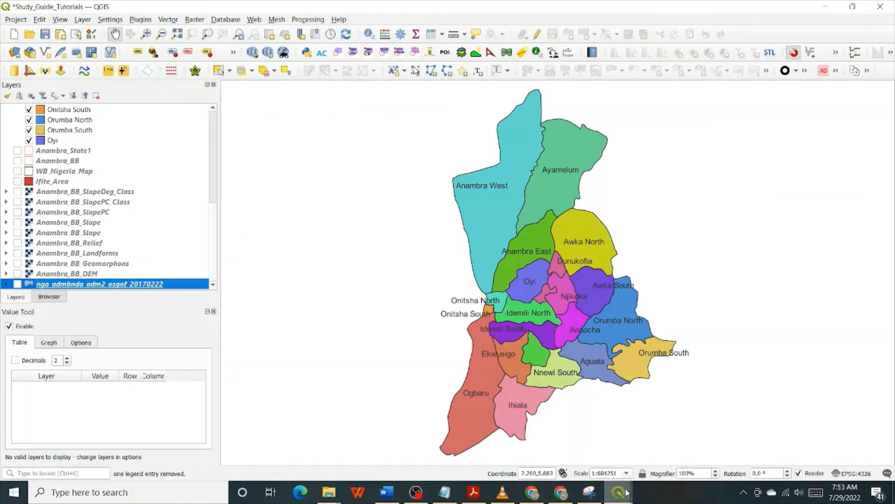
pyautogui.moveTo(627, 492)
pyautogui.click(629, 442)
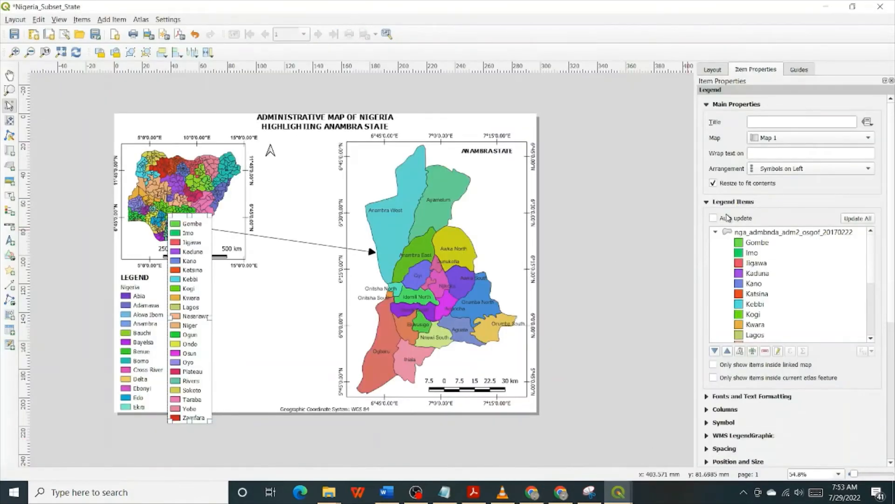
# Add the nga_admbnda_adm2_osgof_20170222 layer to the untitled legend.
pyautogui.click(753, 352)
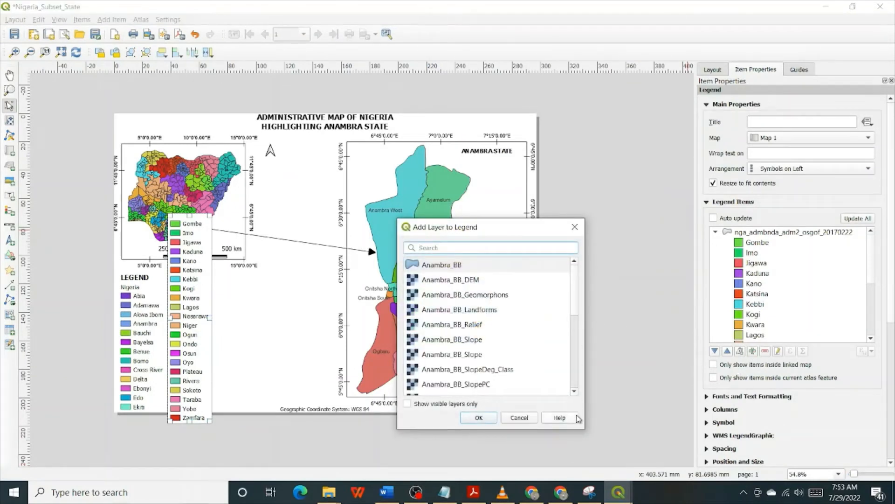
pyautogui.scroll(-5, 577, 309)
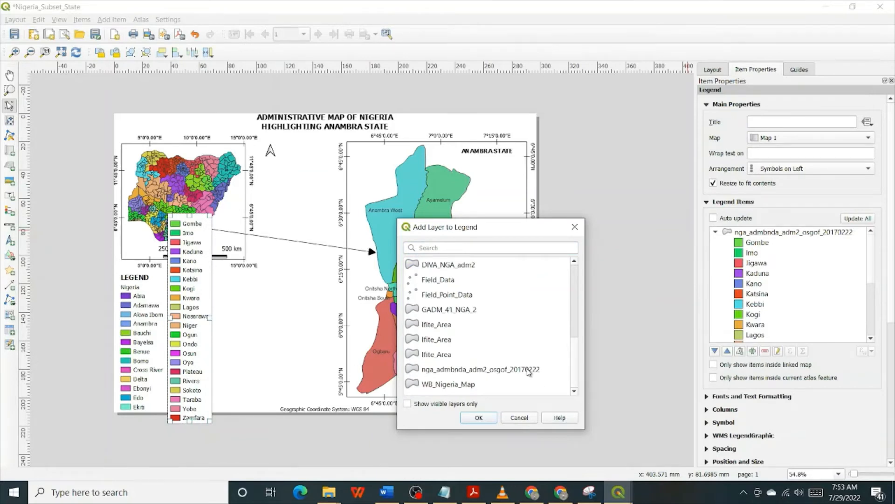
pyautogui.click(529, 369)
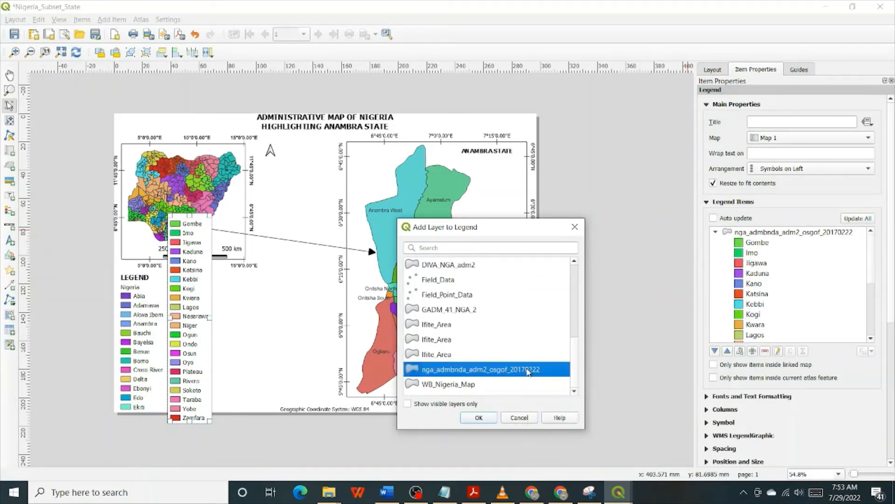
pyautogui.click(479, 418)
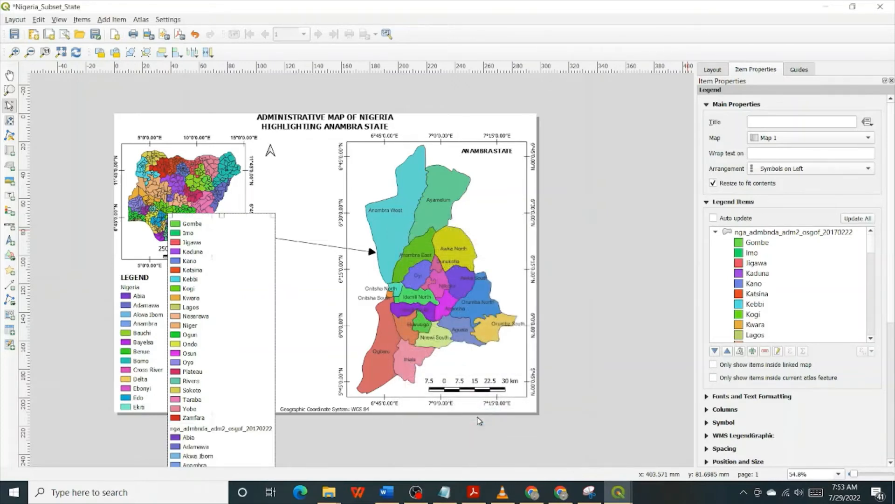
pyautogui.scroll(-10, 190, 402)
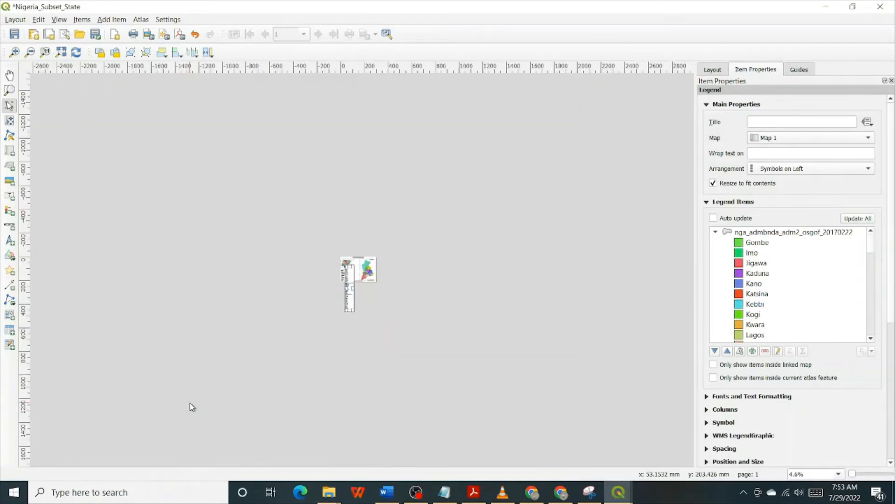
pyautogui.scroll(8, 352, 290)
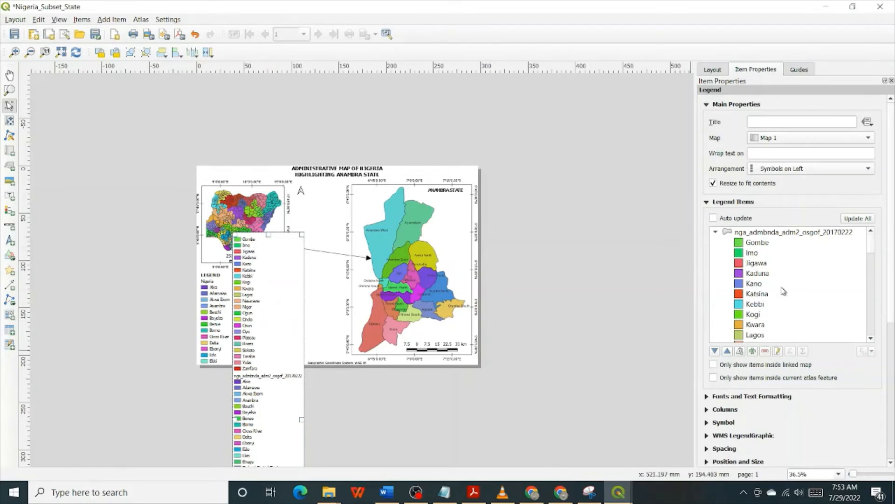
# Remove the old nga_admbnda_adm2_osgof_20170222 entry, the one starting with Gombe, from the untitled legend.
pyautogui.moveTo(868, 245)
pyautogui.mouseDown()
pyautogui.moveTo(869, 284)
pyautogui.moveTo(868, 258)
pyautogui.mouseUp()
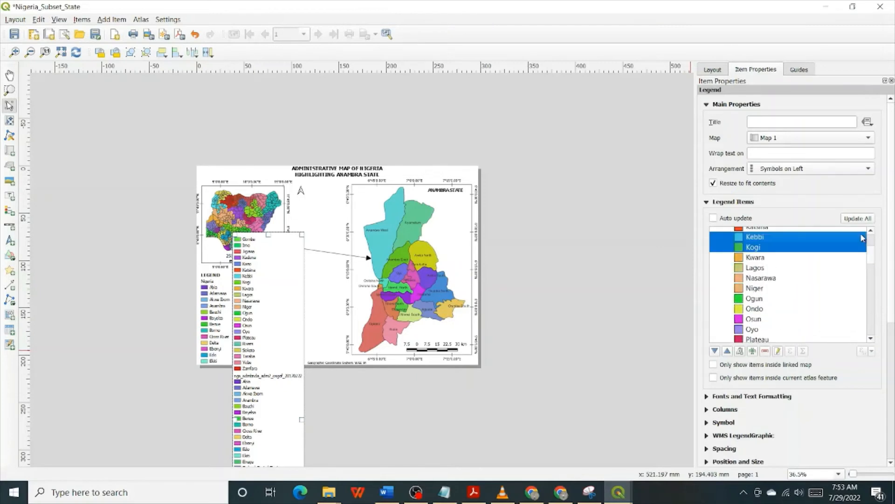
pyautogui.click(871, 231)
pyautogui.click(872, 231)
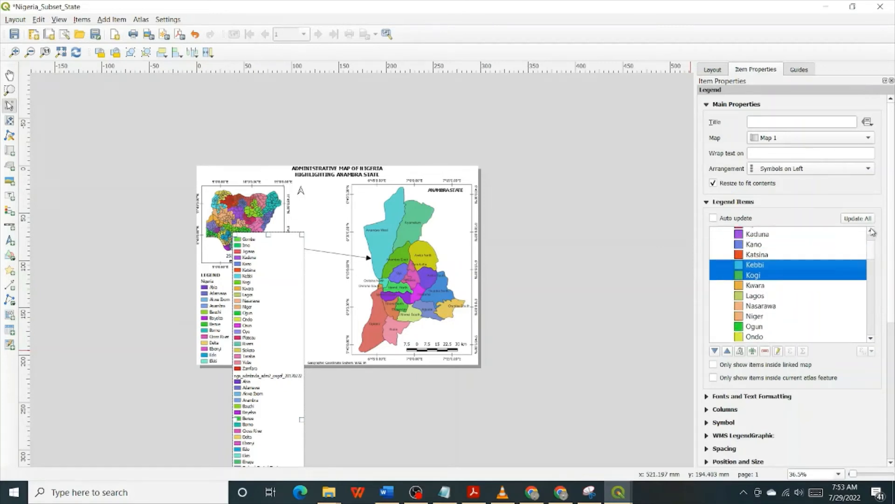
pyautogui.click(871, 230)
pyautogui.click(872, 231)
pyautogui.click(871, 231)
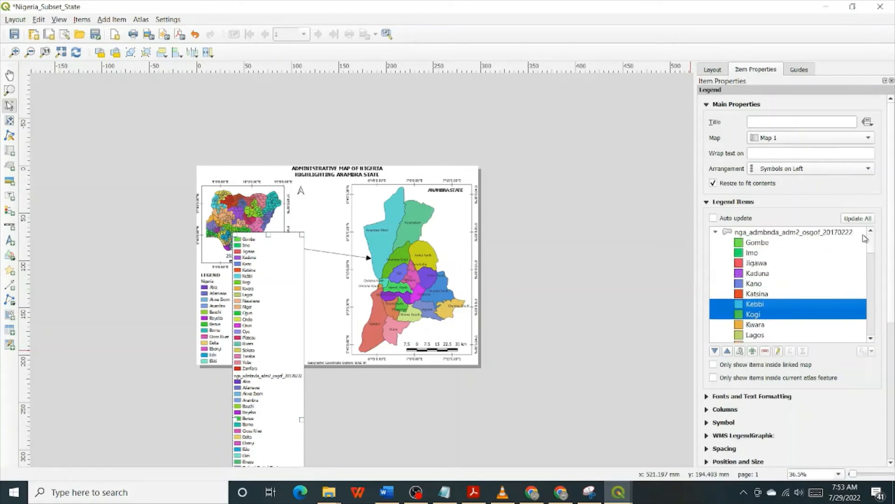
pyautogui.click(774, 244)
pyautogui.click(787, 232)
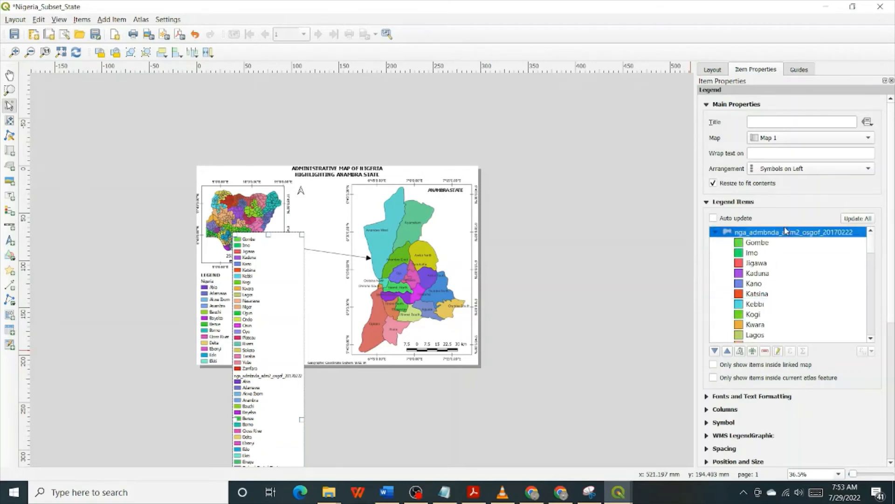
pyautogui.scroll(-5, 807, 266)
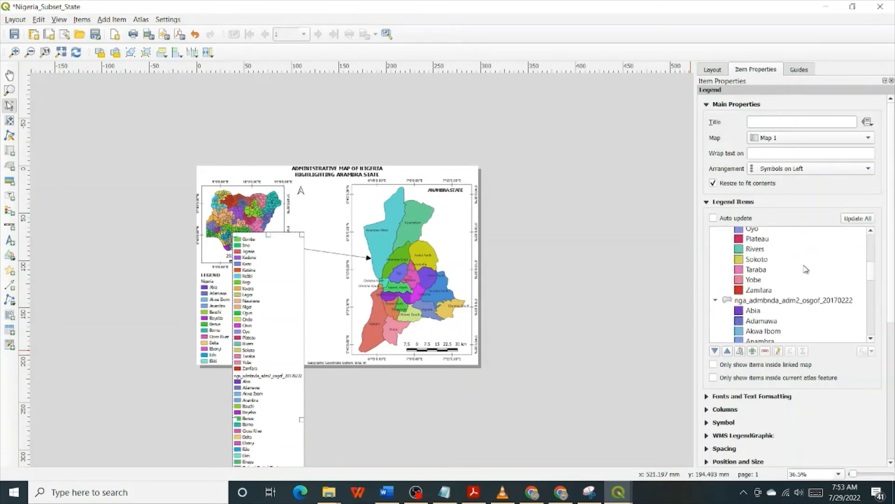
pyautogui.click(765, 351)
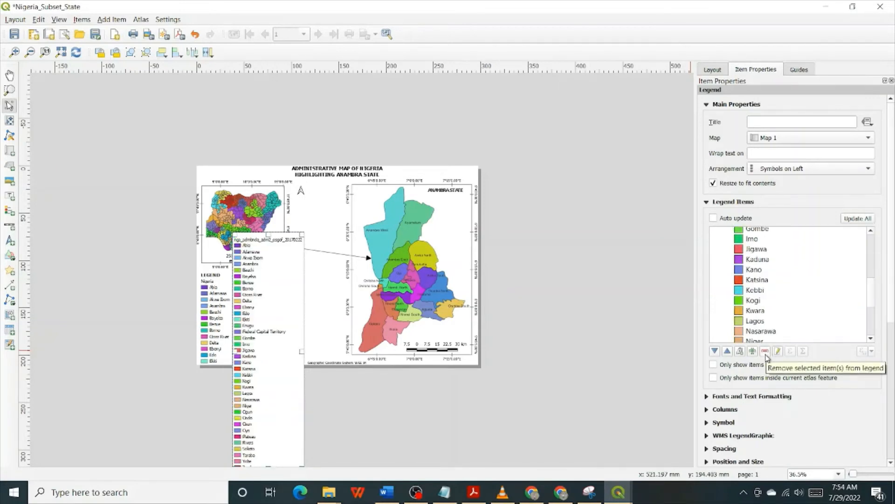
# Set the nga_admbnda_adm2_osgof_20170222 heading of the untitled legend to Hidden.
pyautogui.scroll(5, 841, 305)
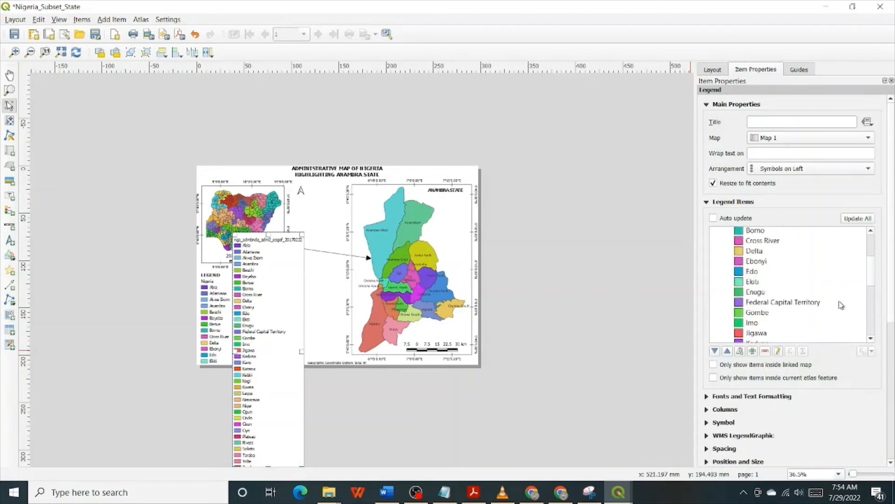
pyautogui.click(797, 236)
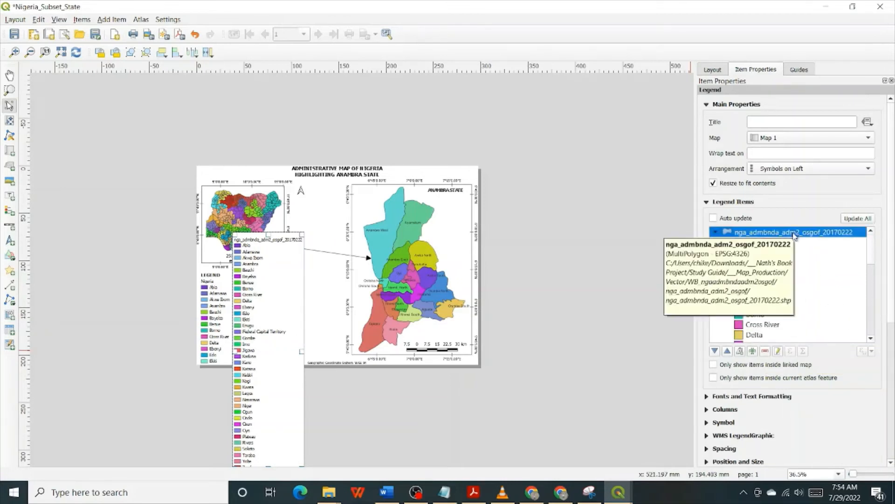
pyautogui.rightClick(796, 235)
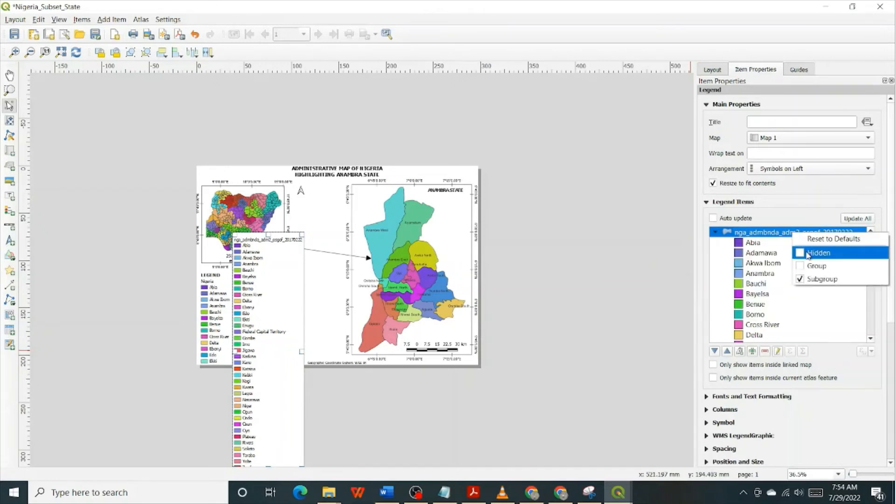
pyautogui.click(804, 253)
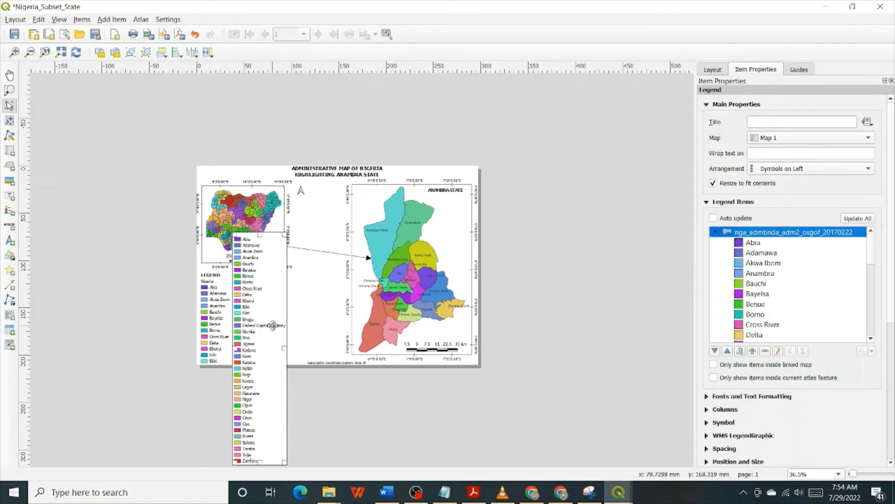
# Change the label of the untitled legend's nga_admbnda_adm2_osgof_20170222 layer entry to Nigeria.
pyautogui.scroll(-1, 818, 295)
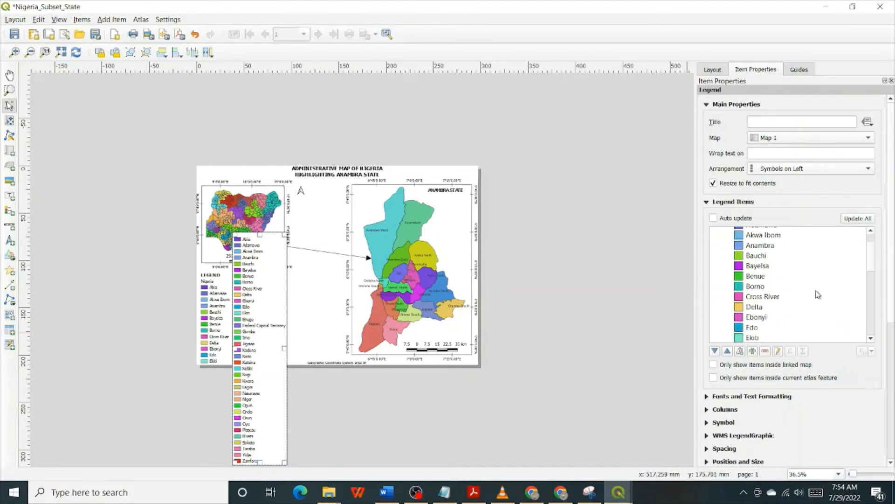
pyautogui.scroll(-1, 809, 305)
pyautogui.scroll(2, 809, 305)
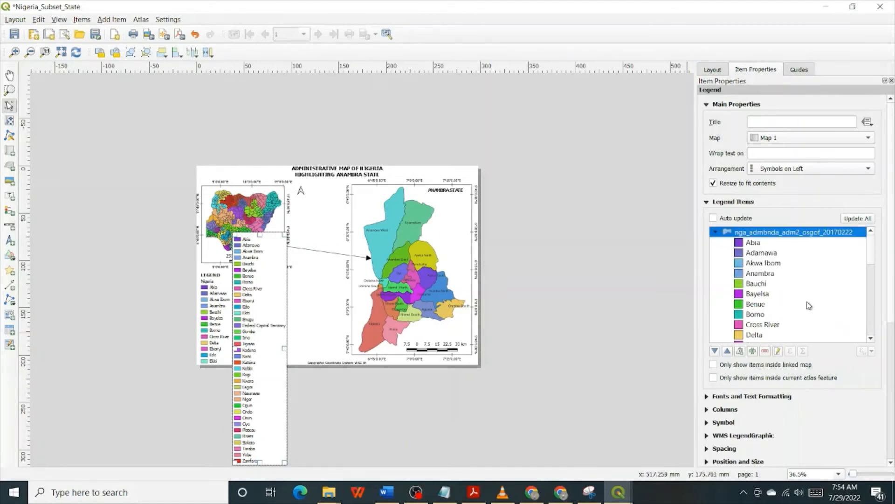
pyautogui.rightClick(792, 236)
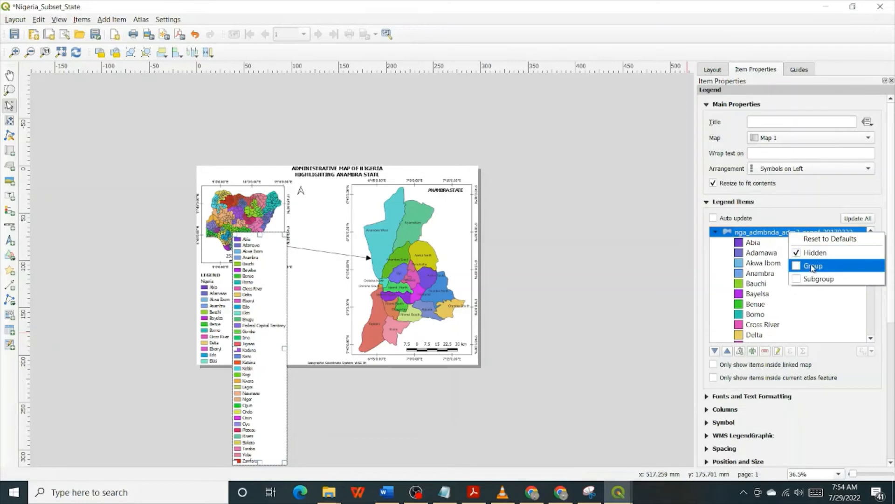
pyautogui.click(758, 236)
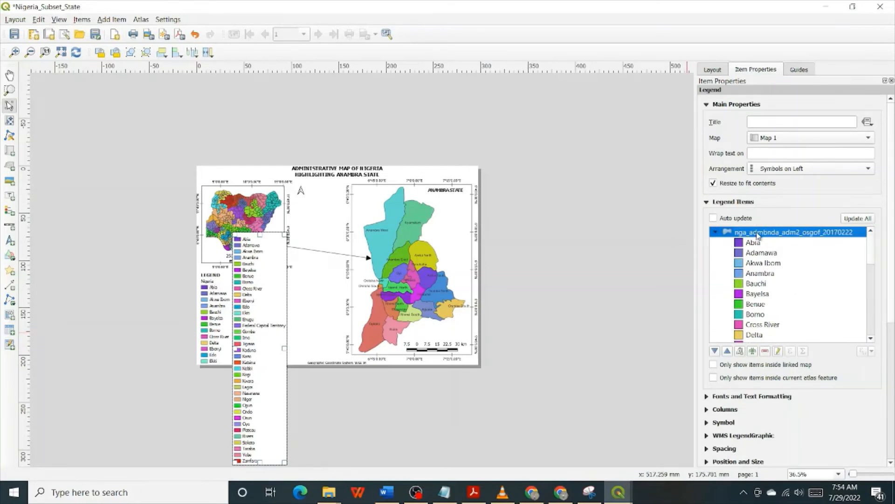
pyautogui.doubleClick(758, 233)
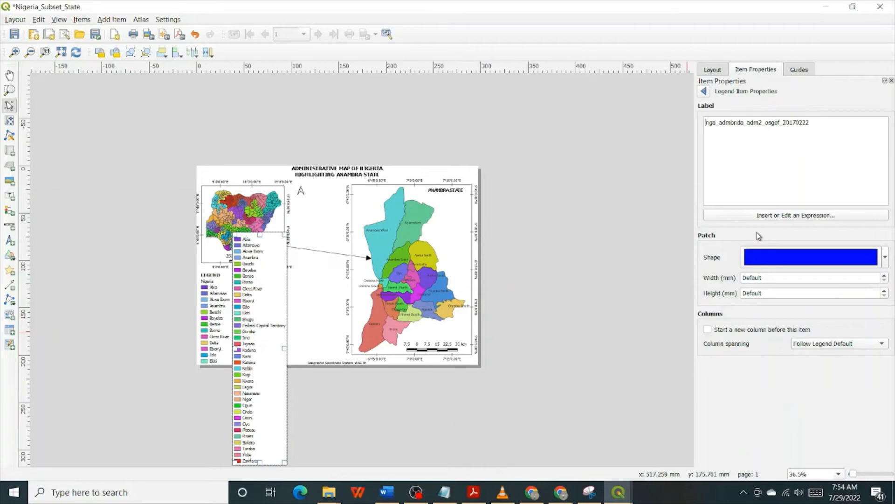
pyautogui.click(706, 92)
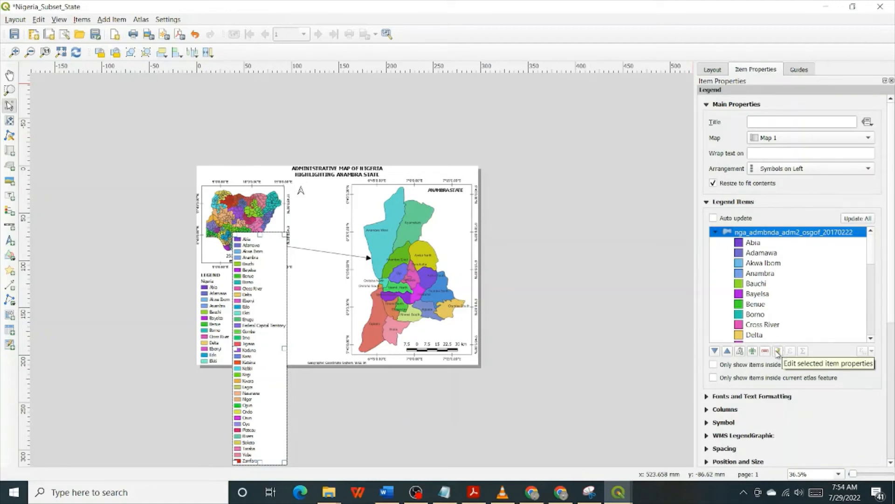
pyautogui.click(780, 352)
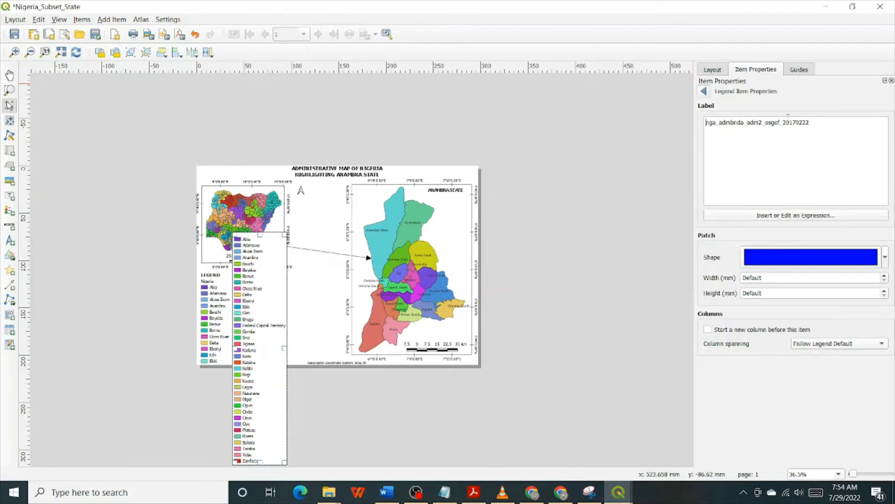
pyautogui.moveTo(812, 119); pyautogui.dragTo(726, 112)
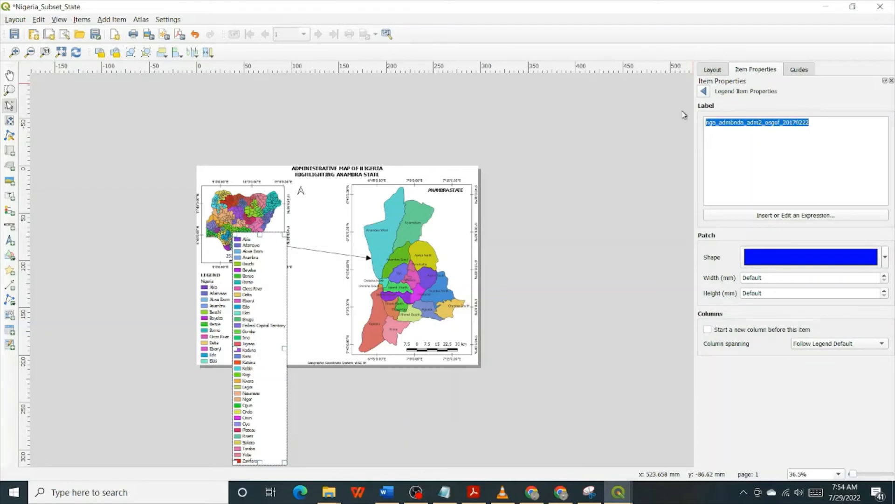
pyautogui.write('n')
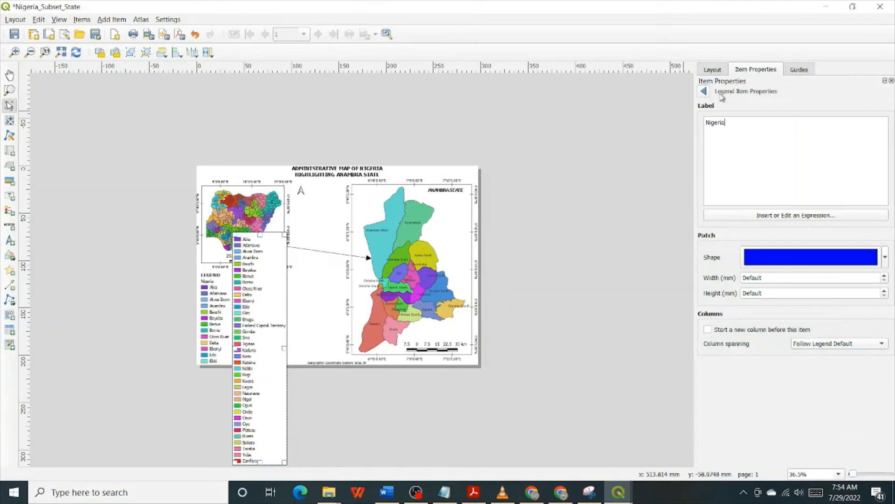
# Change the label of the untitled legend's Federal Capital Territory entry to FCT (Abuja).
pyautogui.click(704, 91)
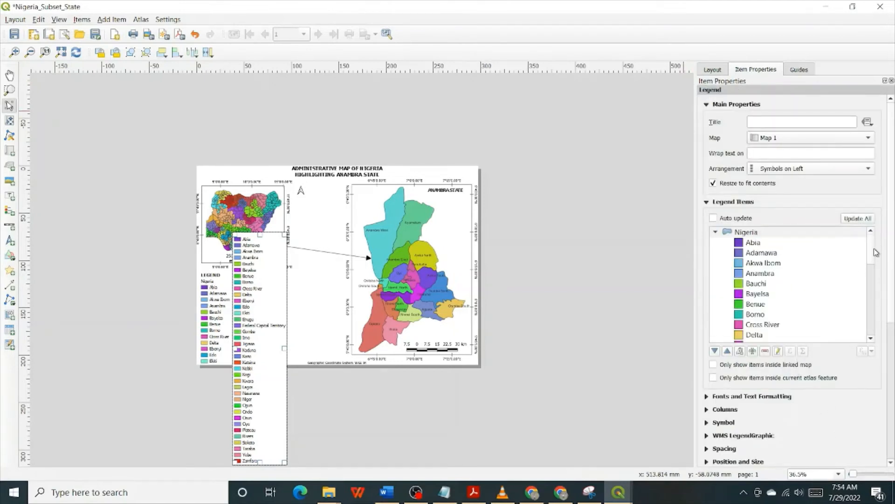
pyautogui.scroll(-1, 871, 258)
pyautogui.moveTo(880, 259); pyautogui.dragTo(883, 280)
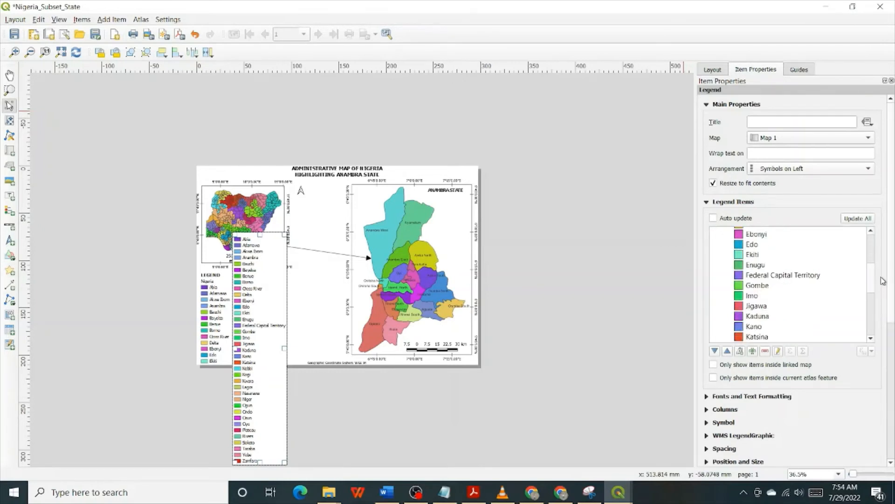
pyautogui.click(788, 275)
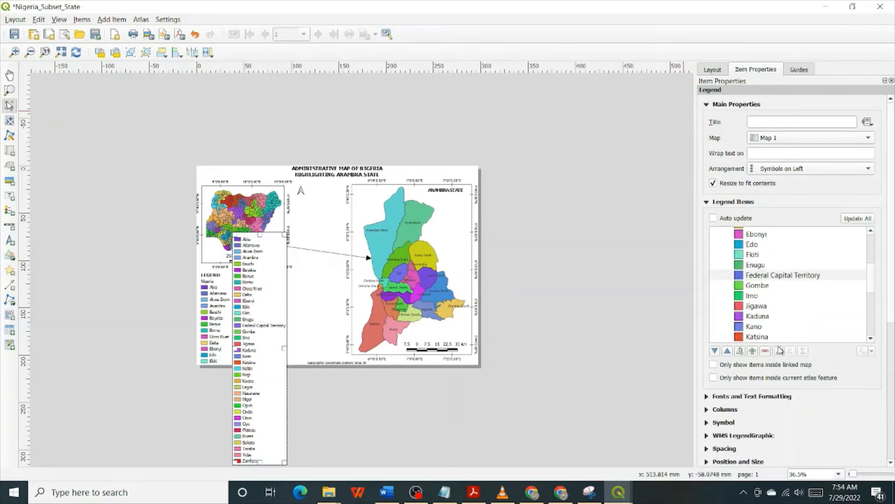
pyautogui.click(777, 351)
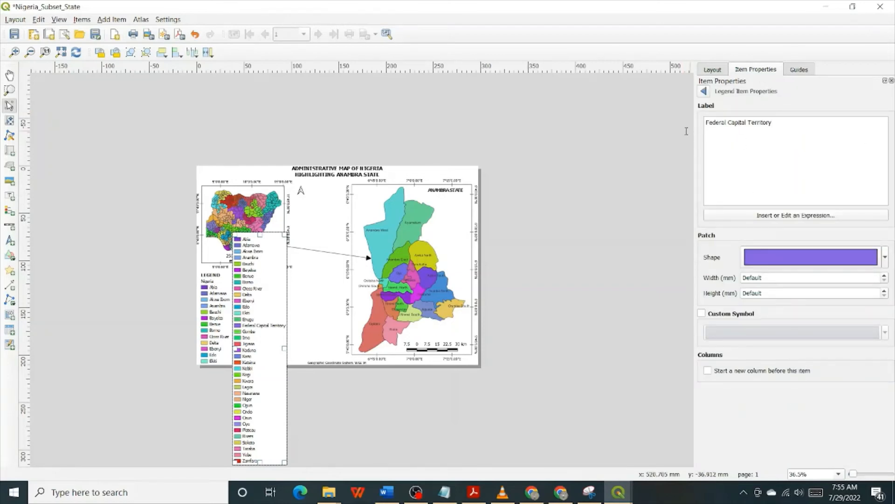
pyautogui.hotkey('ctrl', 'a')
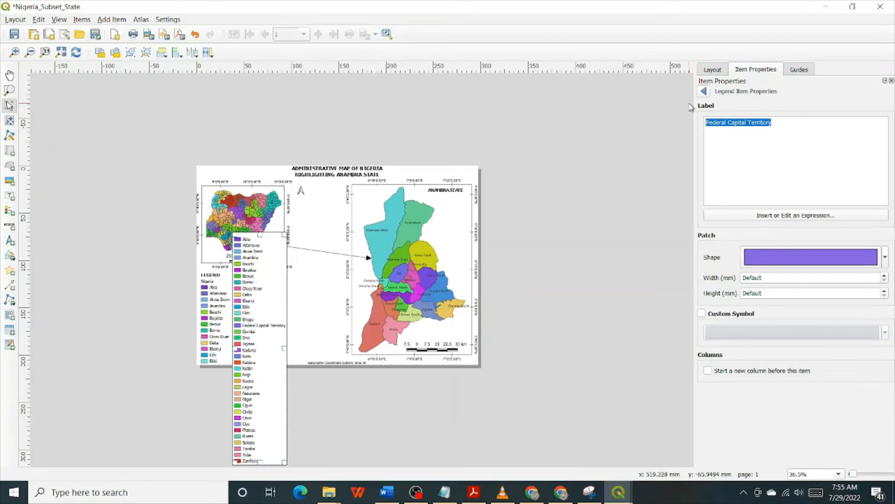
pyautogui.write('FCT (Ab')
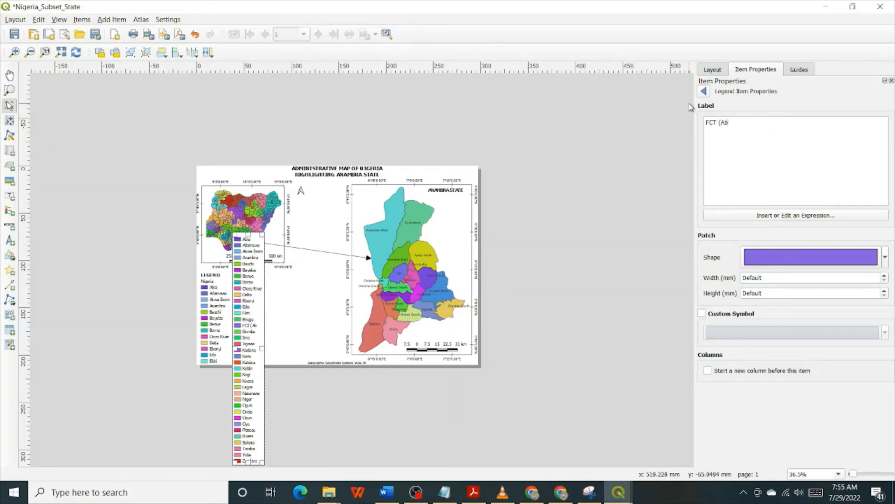
pyautogui.write('uja)')
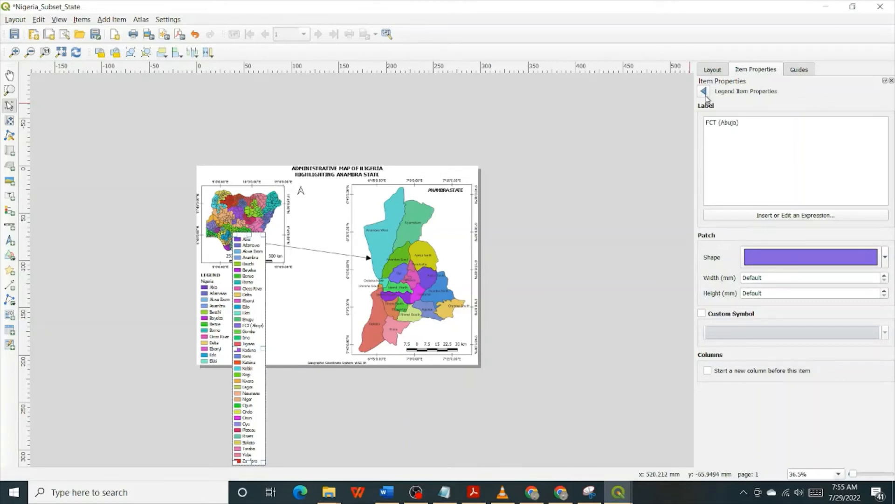
pyautogui.click(705, 92)
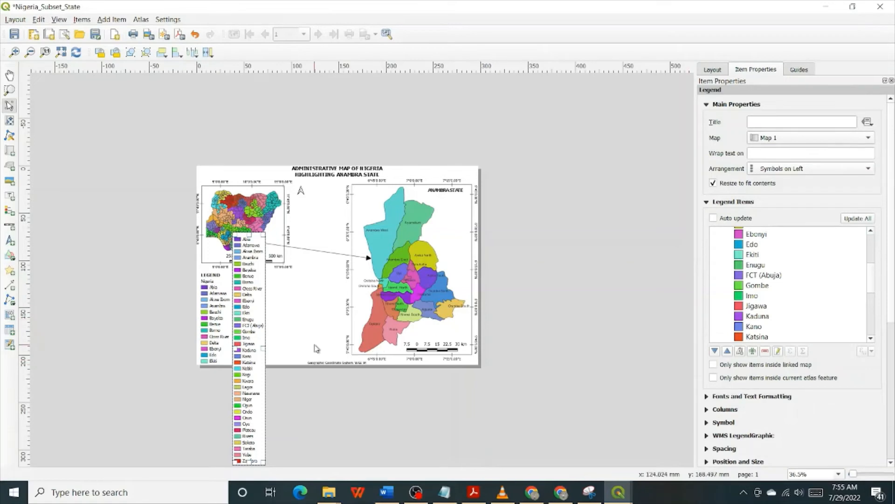
# Remove the Abia through Ekiti entries from the untitled legend and move it below the Nigeria inset, directly beside the LEGEND column.
pyautogui.click(752, 254)
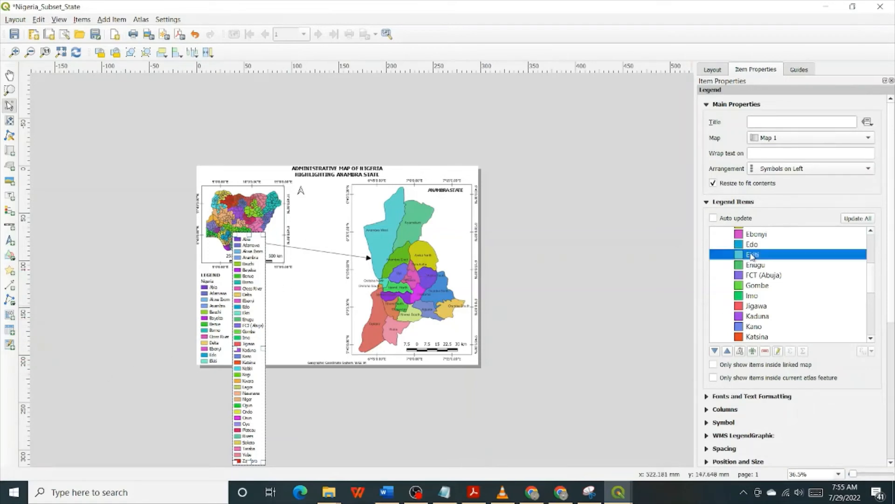
pyautogui.scroll(4, 752, 256)
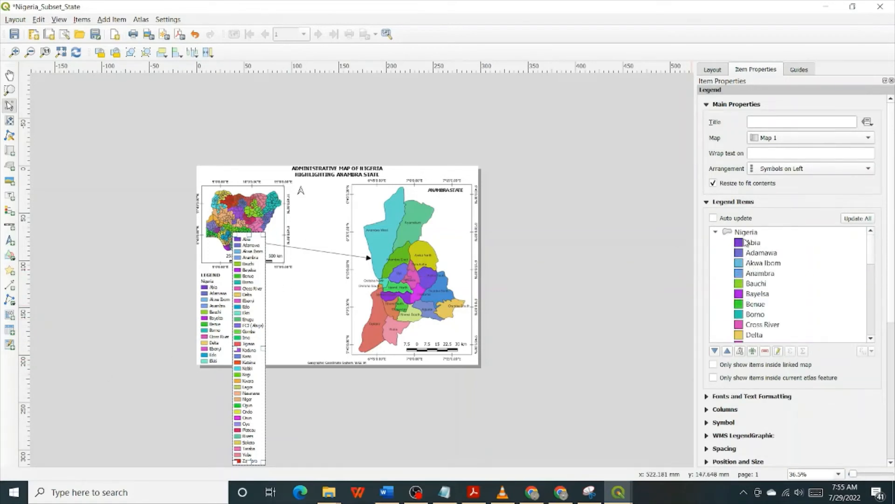
pyautogui.keyDown('shift'); pyautogui.click(751, 243); pyautogui.keyUp('shift')
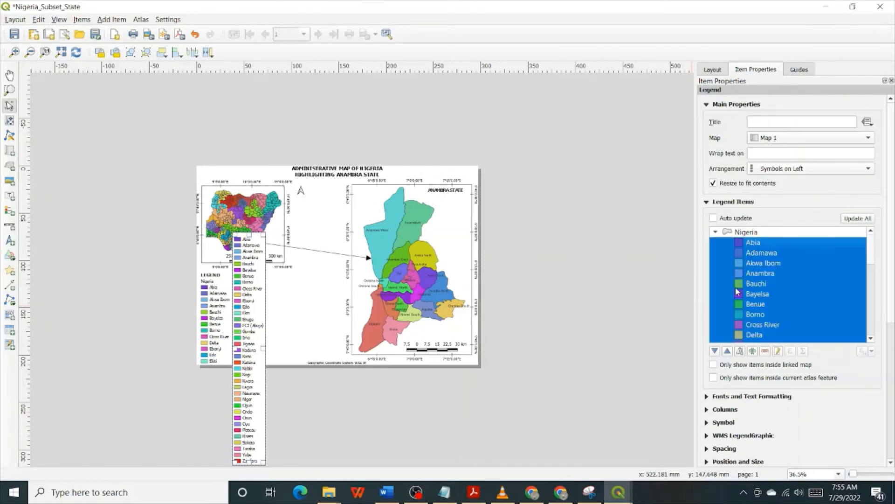
pyautogui.scroll(-2, 738, 292)
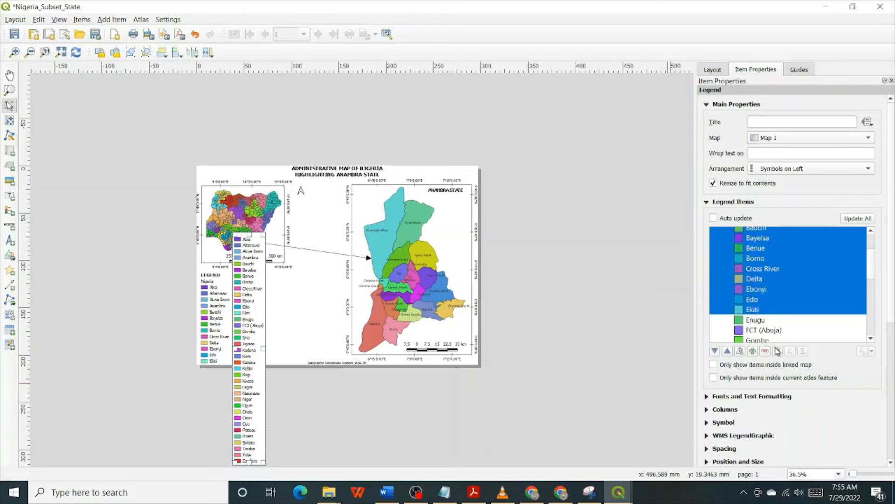
pyautogui.click(766, 352)
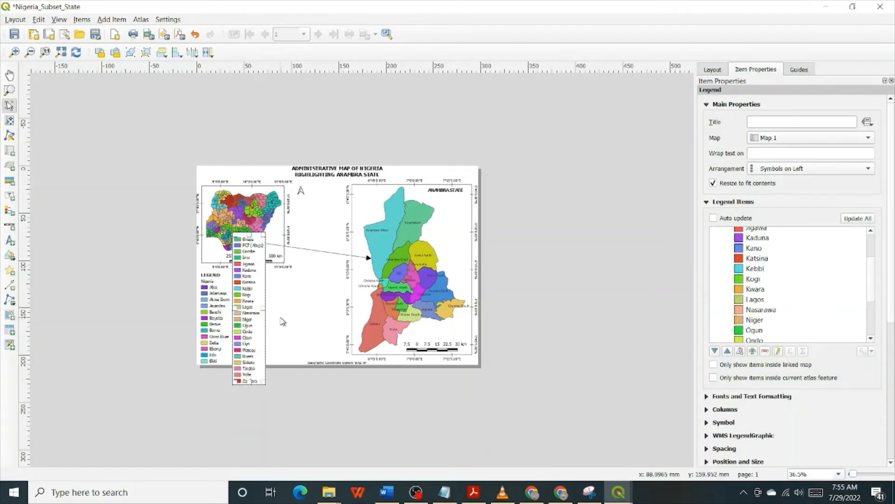
pyautogui.moveTo(251, 295); pyautogui.dragTo(255, 326)
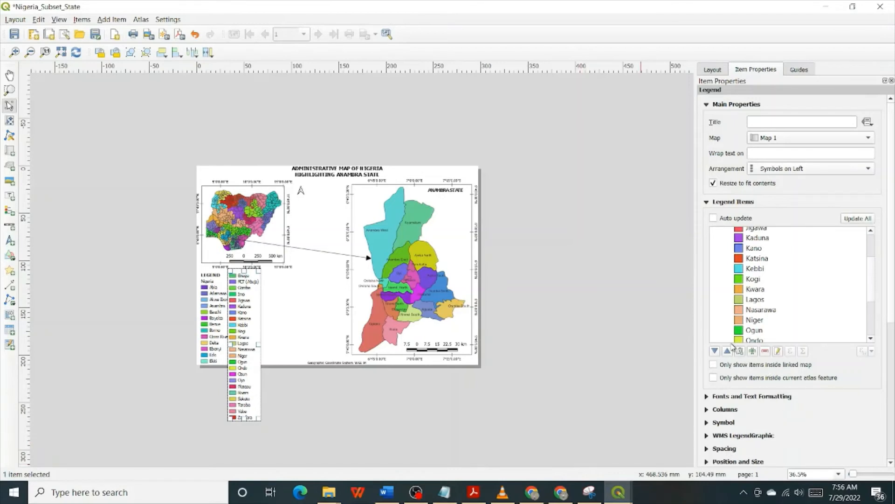
# Remove the Ondo through Zamfara entries from the untitled legend.
pyautogui.click(767, 340)
pyautogui.scroll(-5, 770, 289)
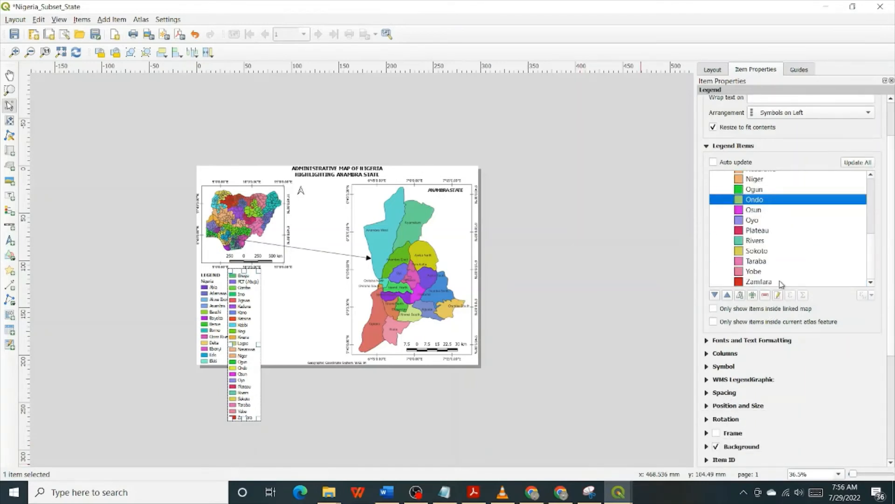
pyautogui.keyDown('shift'); pyautogui.click(769, 281); pyautogui.keyUp('shift')
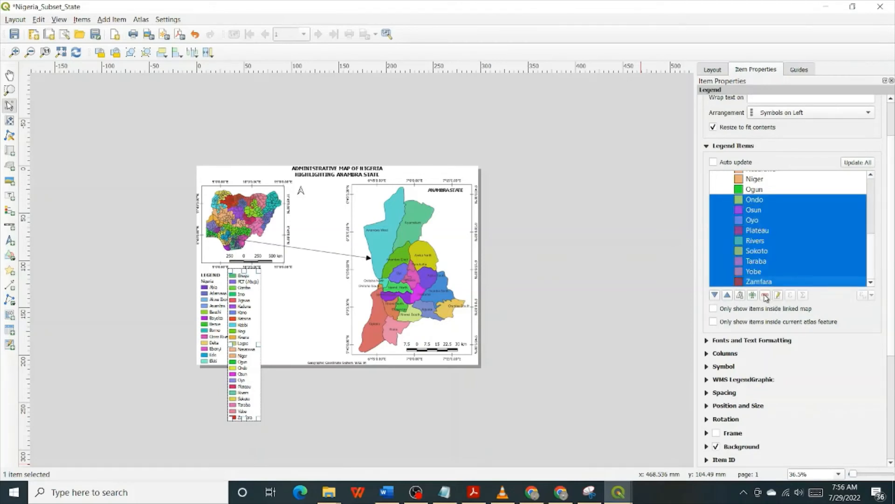
pyautogui.click(765, 295)
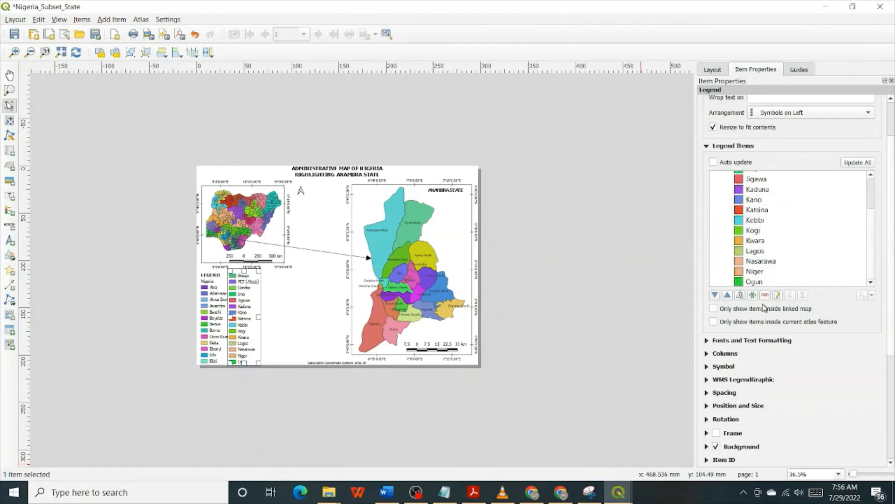
pyautogui.click(360, 433)
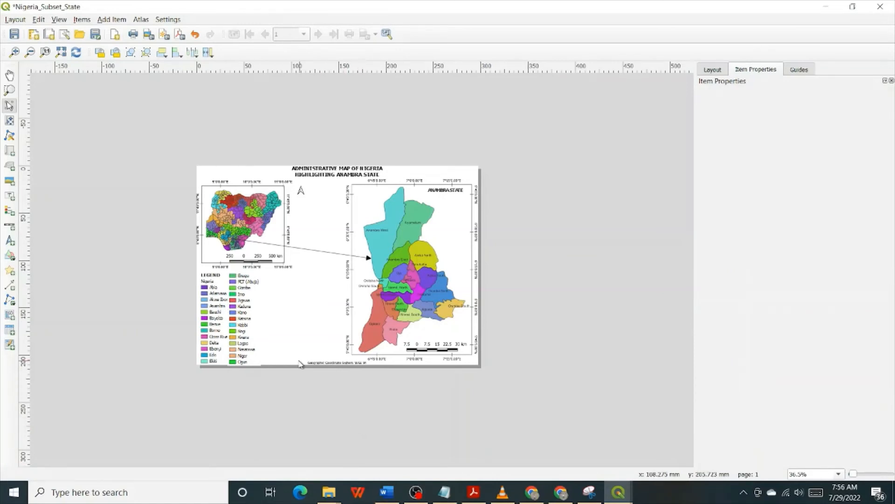
# Duplicate the untitled Enugu-to-Ogun legend and place the copy beside it as a third legend column.
pyautogui.click(247, 330)
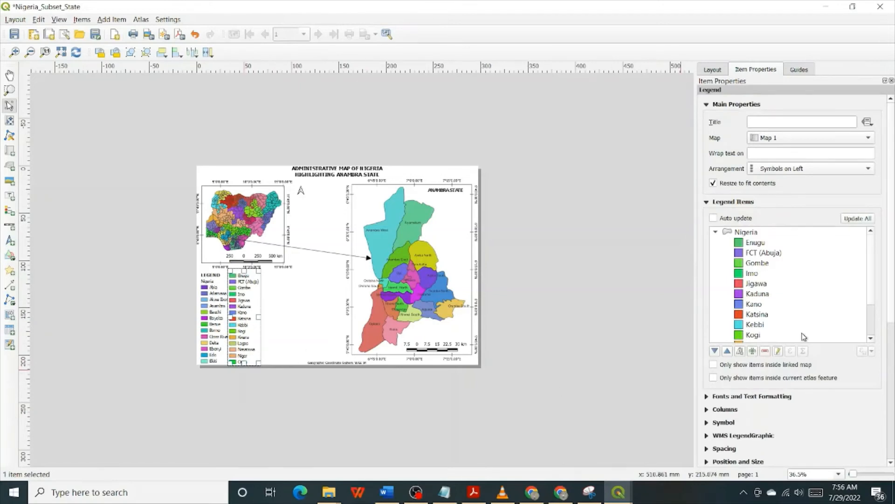
pyautogui.rightClick(239, 312)
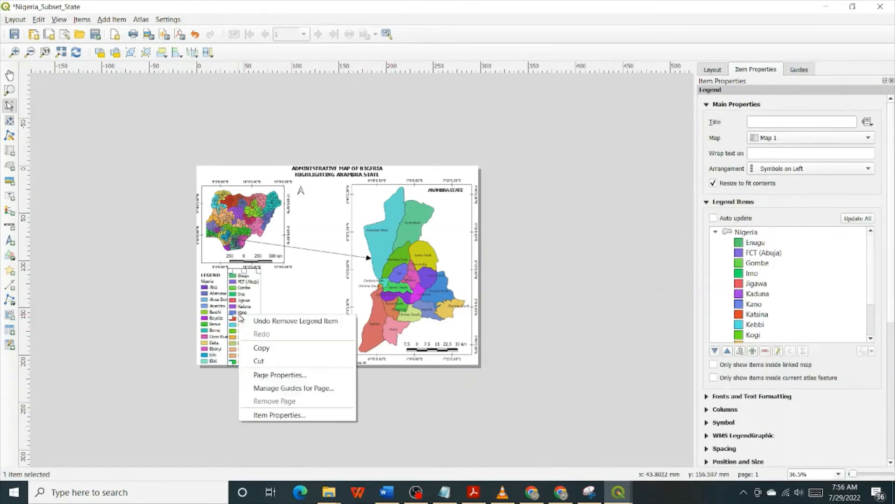
pyautogui.click(257, 351)
pyautogui.rightClick(282, 326)
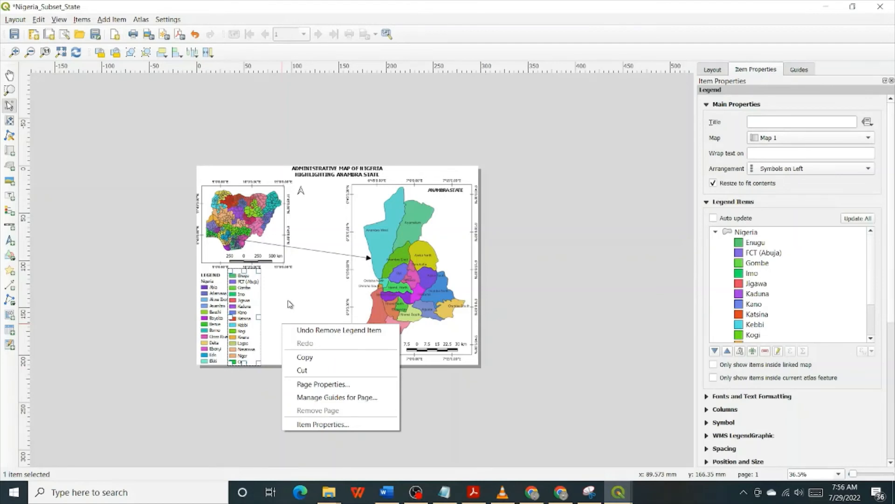
pyautogui.click(290, 304)
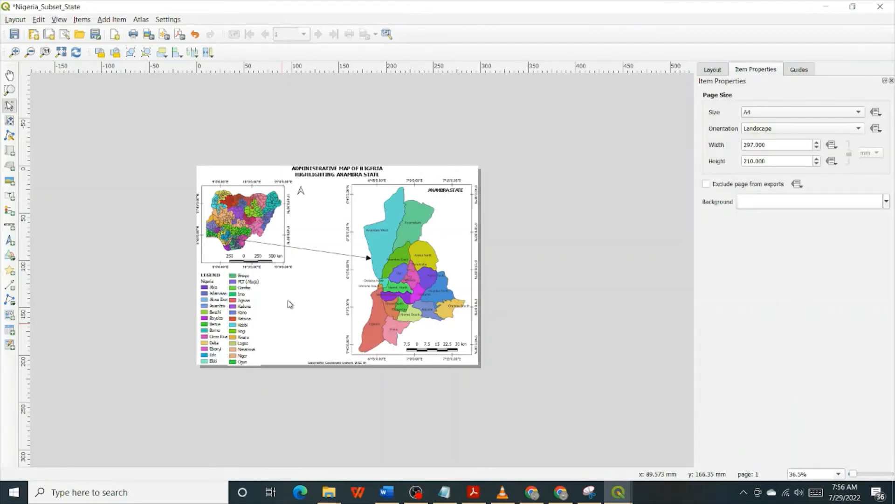
pyautogui.click(286, 329)
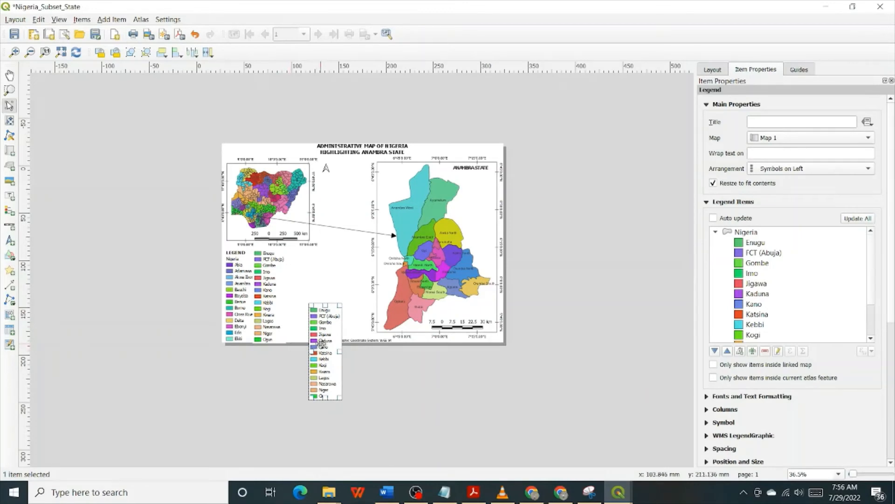
pyautogui.moveTo(331, 334); pyautogui.dragTo(300, 292)
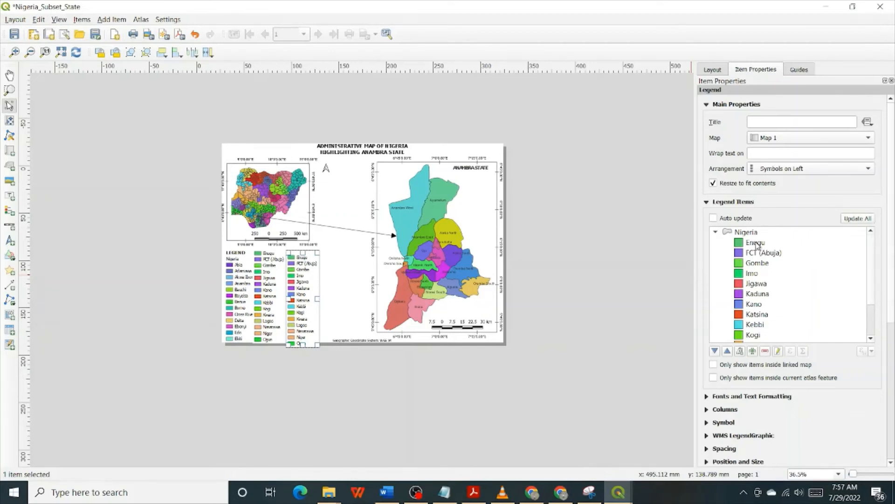
# Add the nga_admbnda_adm2_osgof_20170222 layer to the third legend column.
pyautogui.click(752, 351)
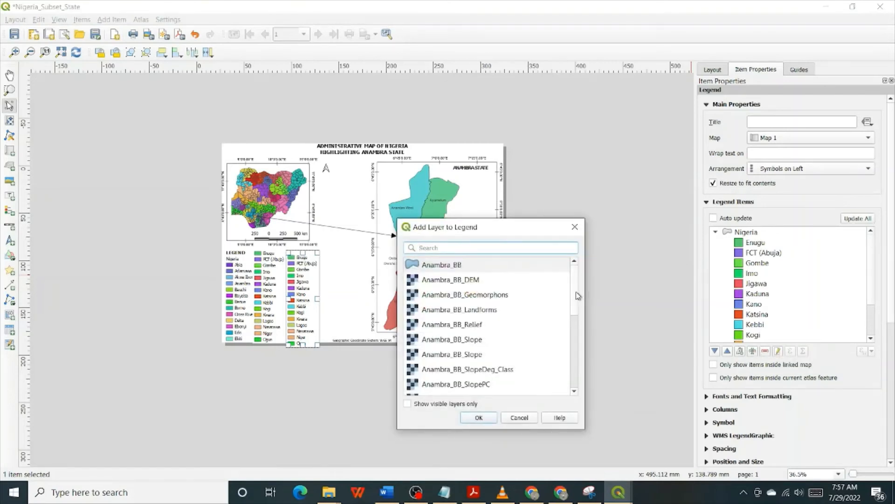
pyautogui.moveTo(579, 296); pyautogui.dragTo(576, 375)
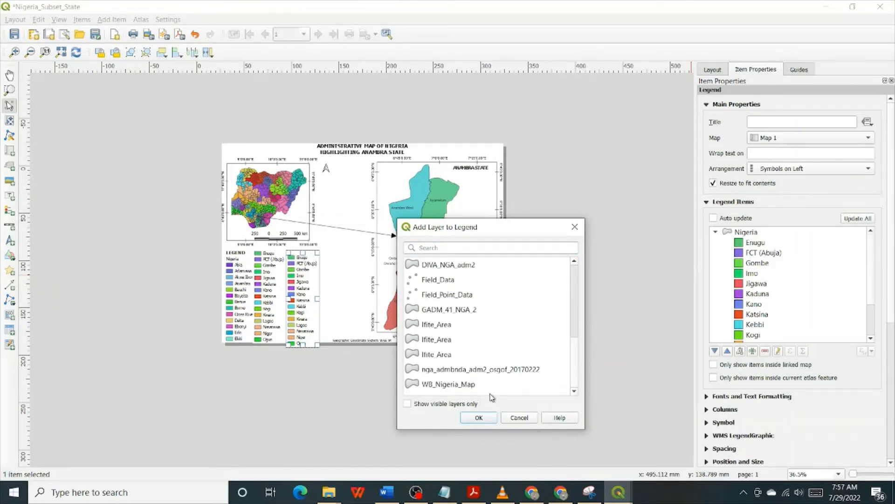
pyautogui.click(474, 369)
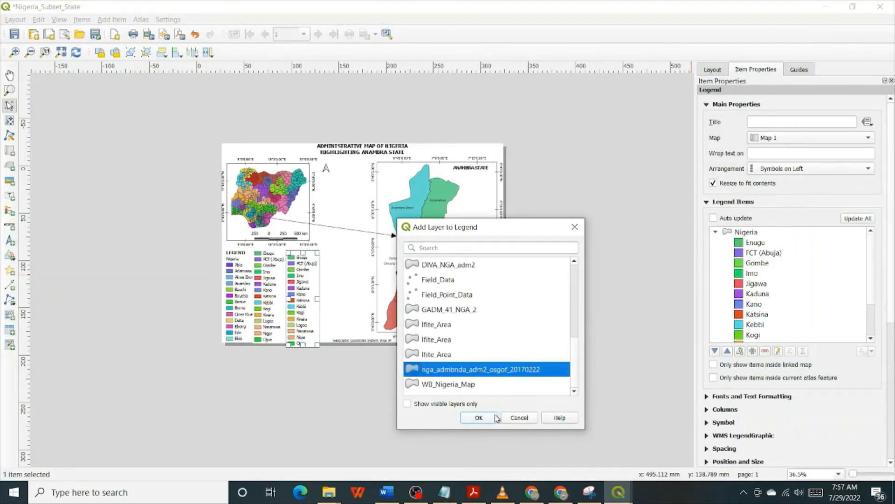
pyautogui.click(496, 418)
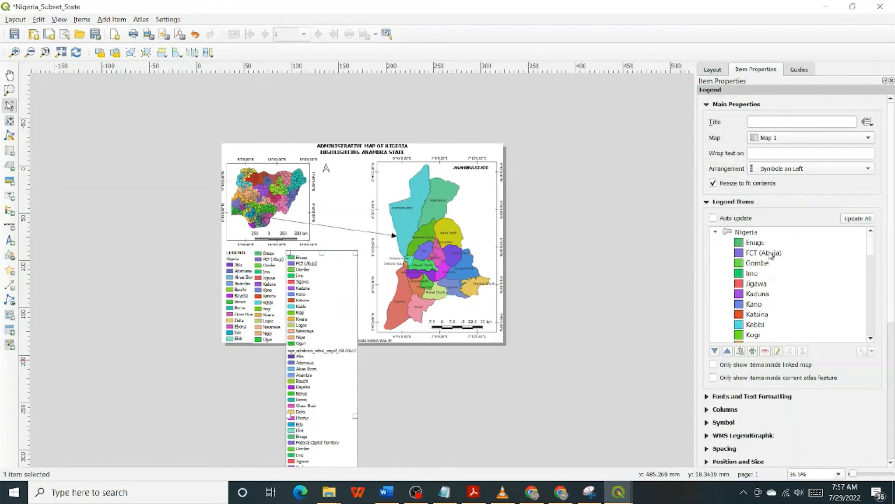
# Remove the old Nigeria layer entry, the one starting with Enugu, from the third legend column.
pyautogui.click(760, 234)
pyautogui.scroll(-3, 779, 270)
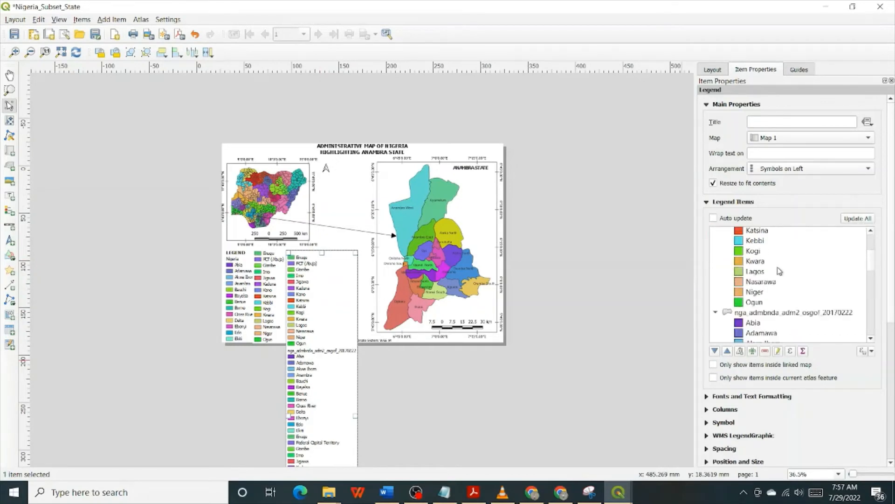
pyautogui.click(766, 352)
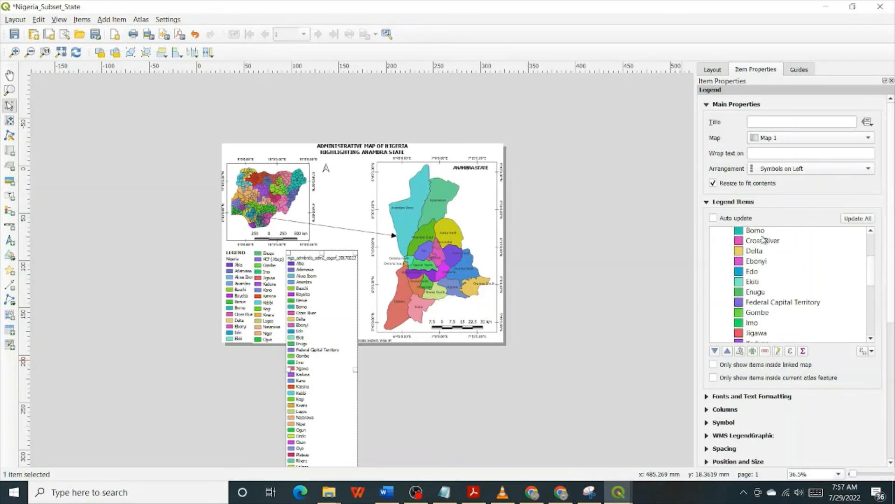
# Set the nga_admbnda_adm2_osgof_20170222 heading of the third legend column to Hidden.
pyautogui.scroll(3, 780, 273)
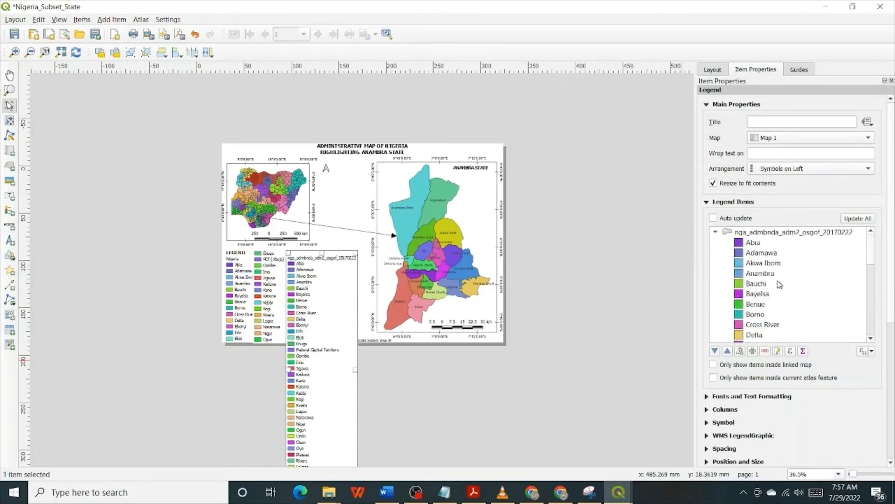
pyautogui.click(781, 233)
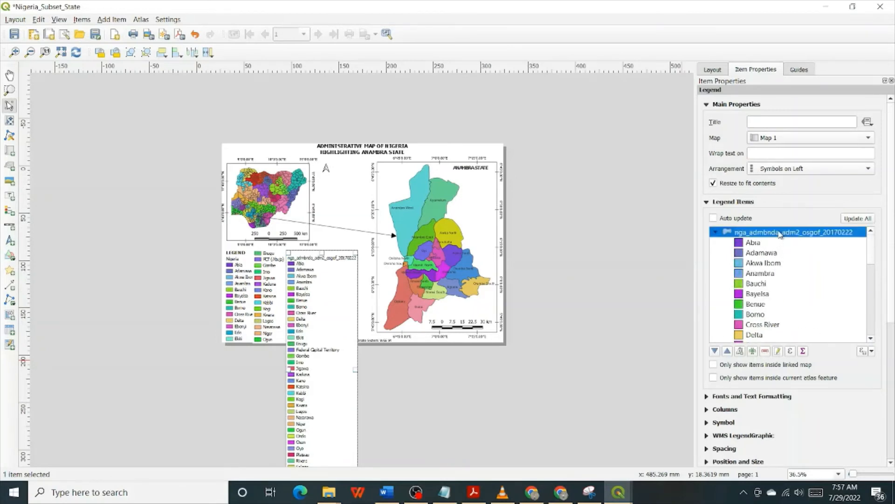
pyautogui.rightClick(780, 234)
pyautogui.click(798, 249)
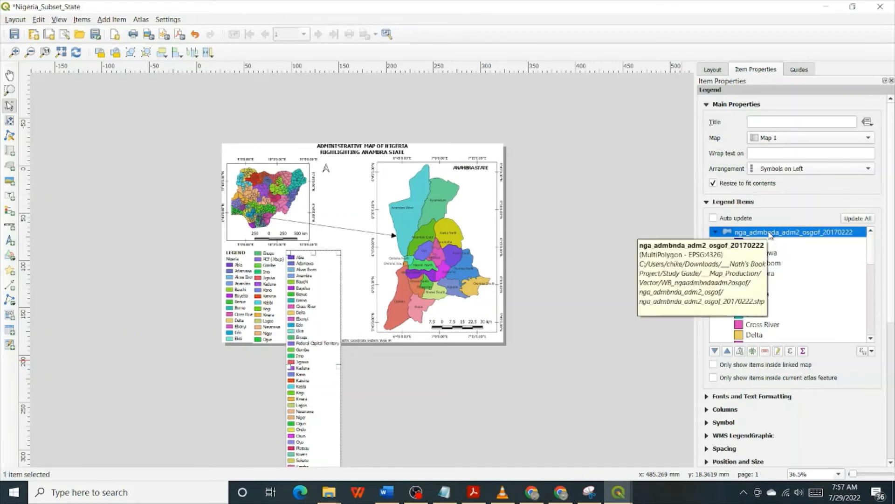
# Rename the nga_admbnda_adm2_osgof_20170222 heading of the third legend column as Nigeria.
pyautogui.doubleClick(769, 233)
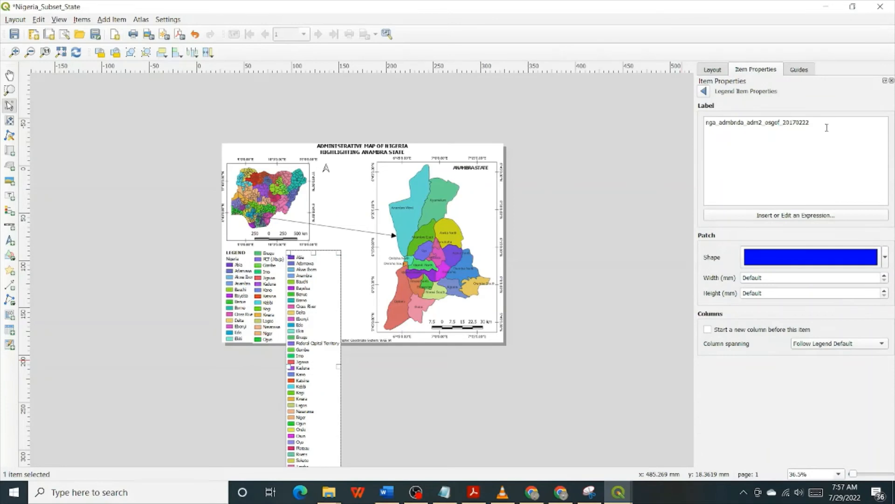
pyautogui.hotkey('ctrl', 'a')
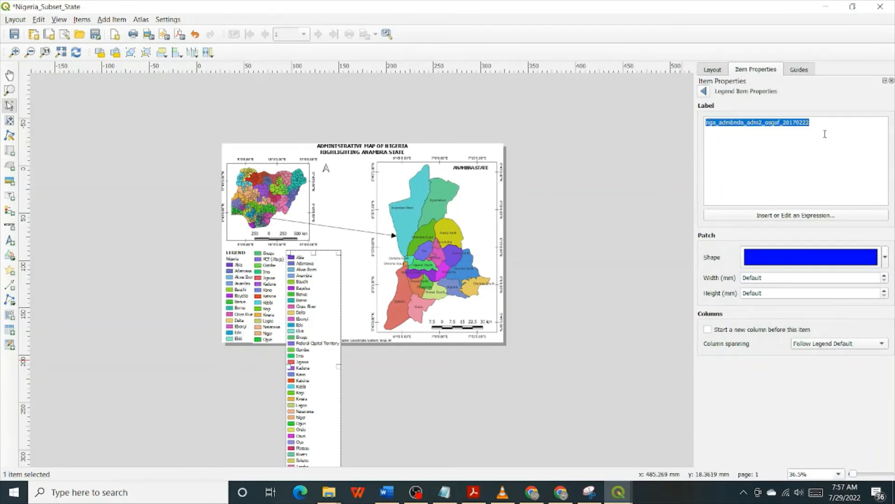
pyautogui.write('Nigeria')
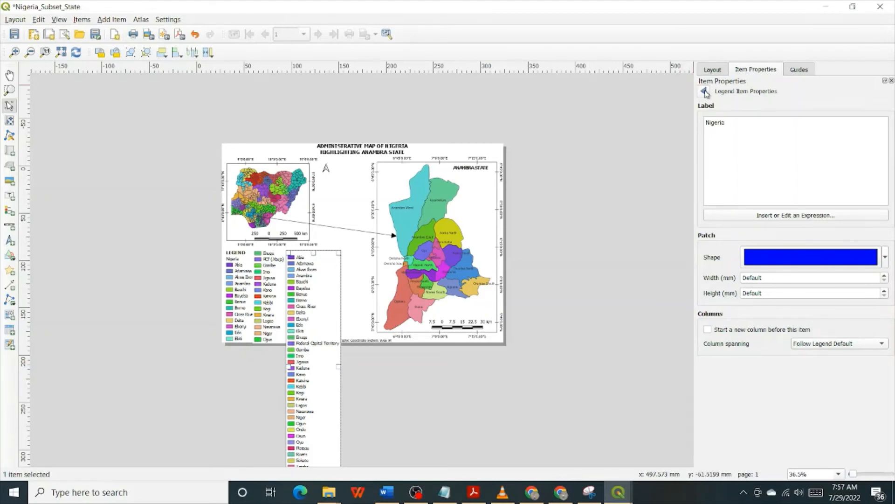
pyautogui.click(704, 92)
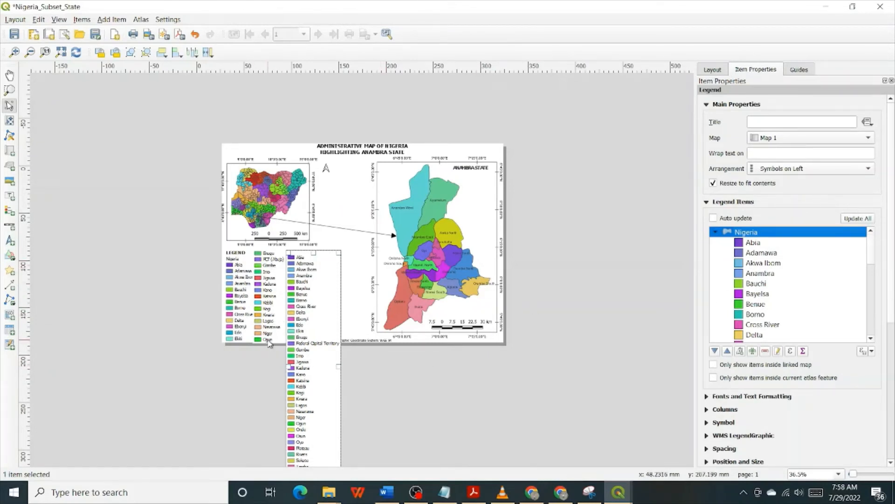
# Remove the state entries from Abia through Ogun from the third legend column.
pyautogui.click(760, 325)
pyautogui.scroll(-1, 763, 330)
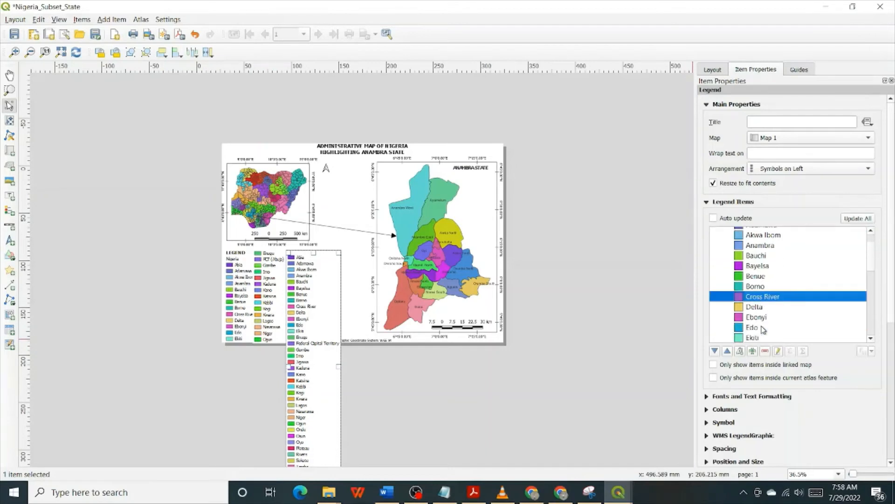
pyautogui.scroll(-3, 764, 330)
pyautogui.scroll(-3, 763, 330)
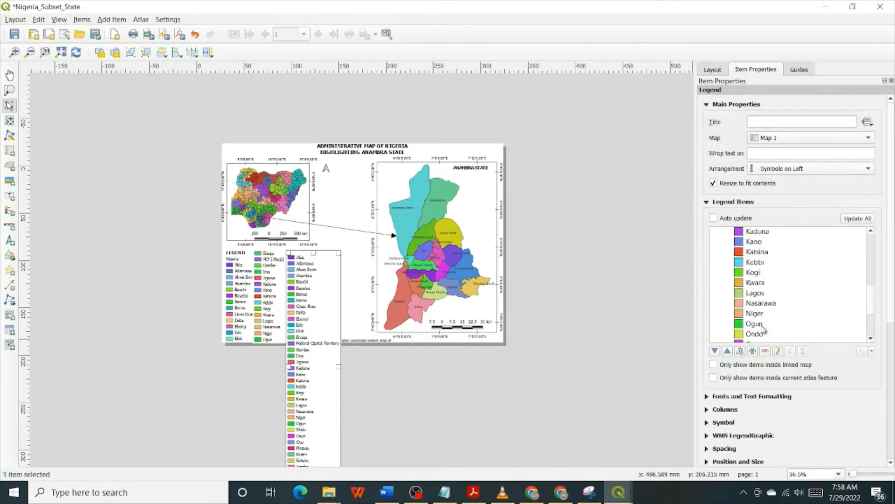
pyautogui.click(753, 327)
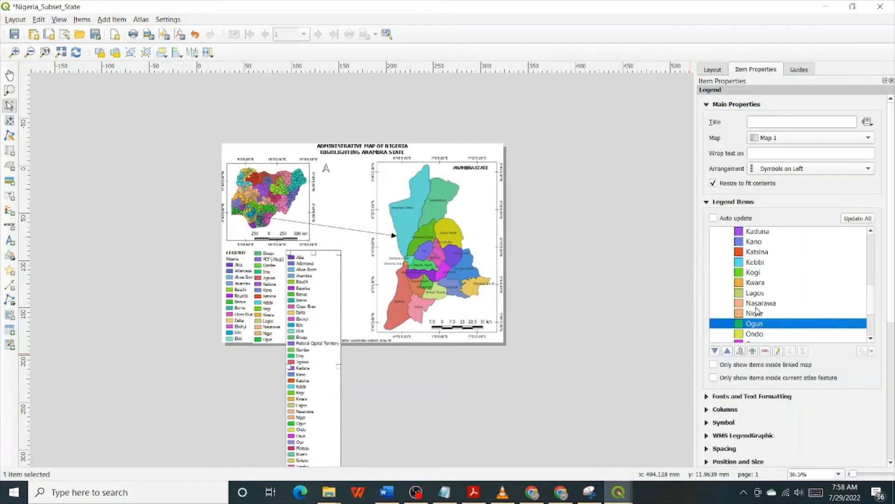
pyautogui.scroll(6, 757, 311)
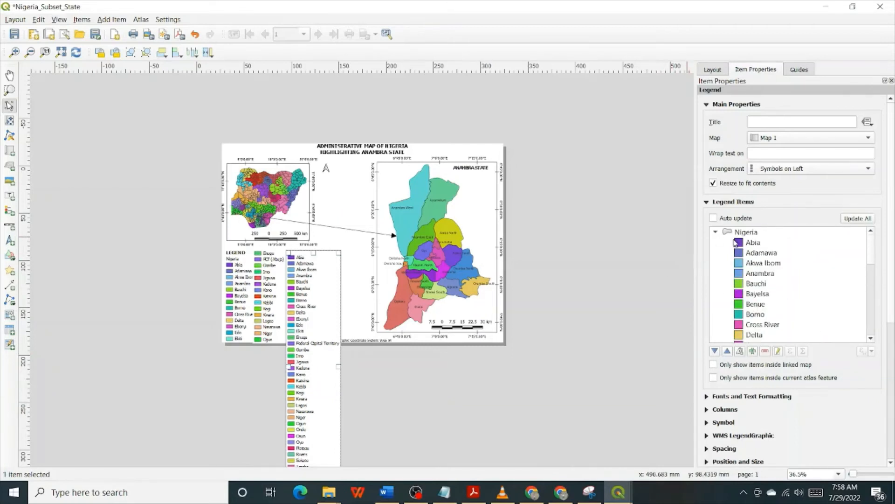
pyautogui.keyDown('shift'); pyautogui.click(749, 243); pyautogui.keyUp('shift')
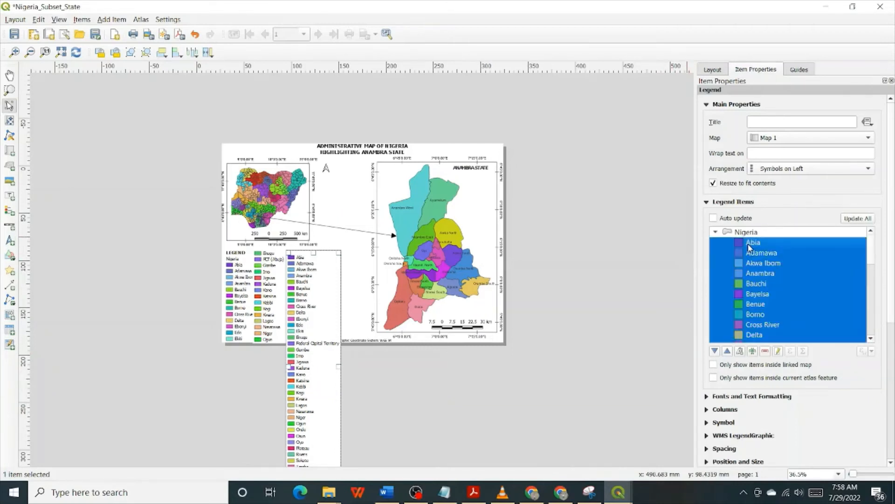
pyautogui.click(766, 351)
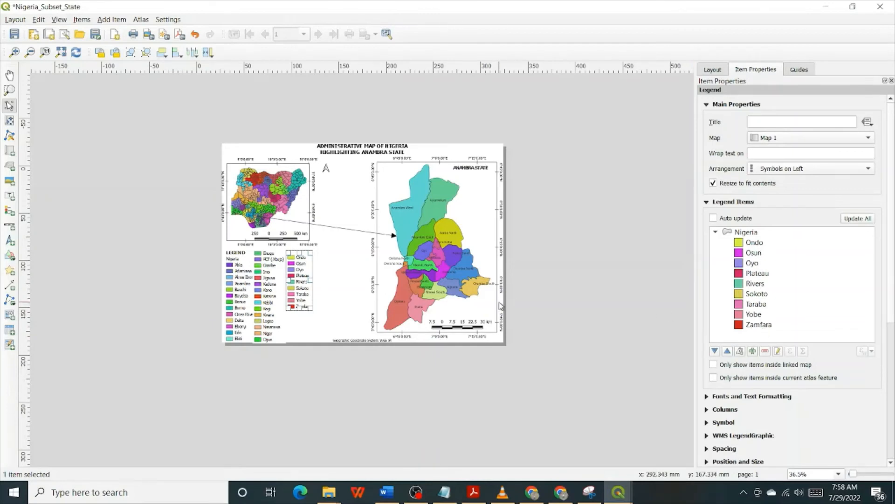
# Move the third legend column closer to the second one and nudge it into line with that column.
pyautogui.moveTo(303, 270); pyautogui.dragTo(296, 269)
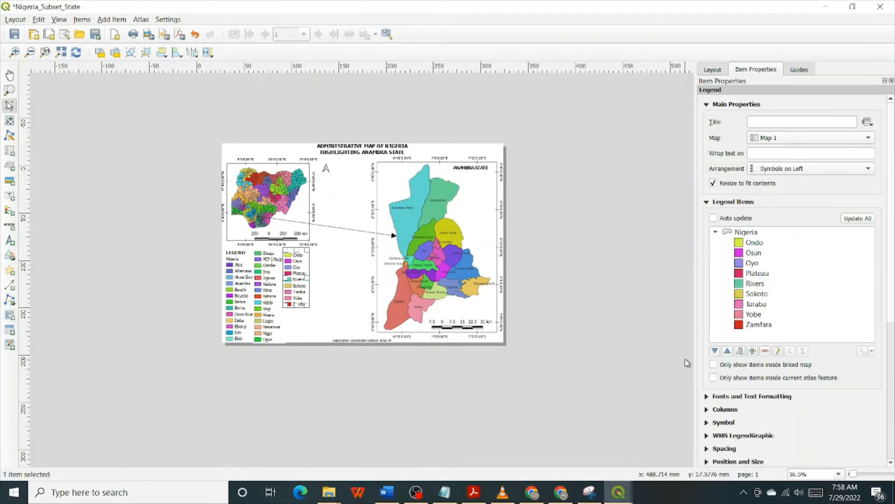
pyautogui.press('Up')
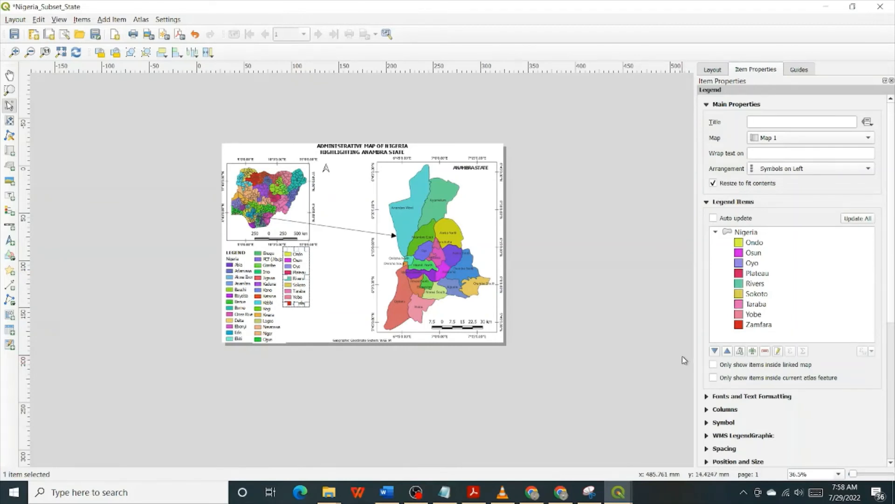
pyautogui.press('Right')
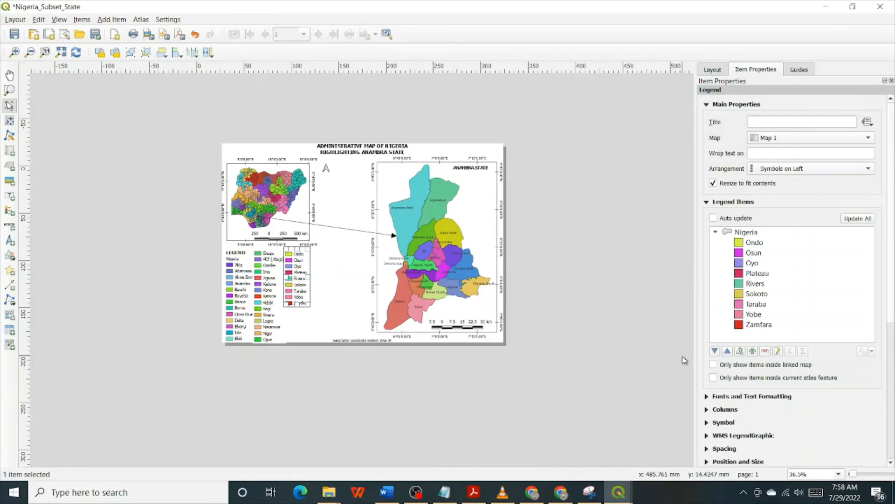
pyautogui.press('Right')
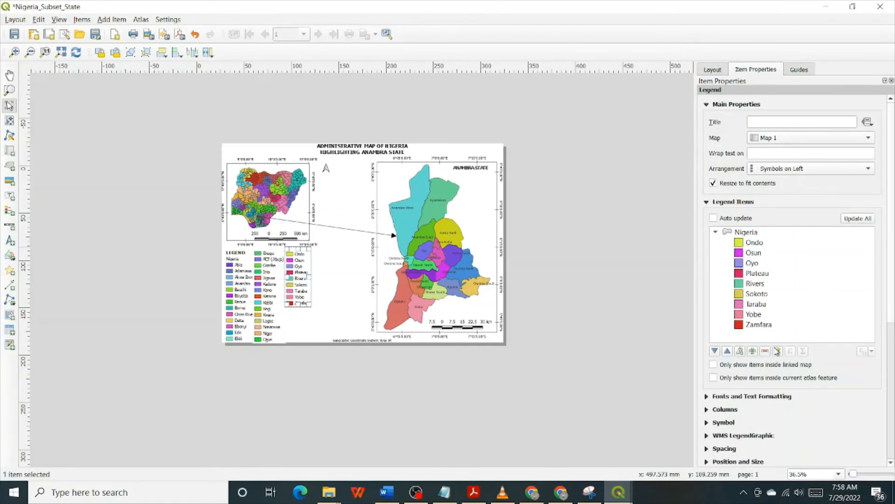
pyautogui.click(753, 351)
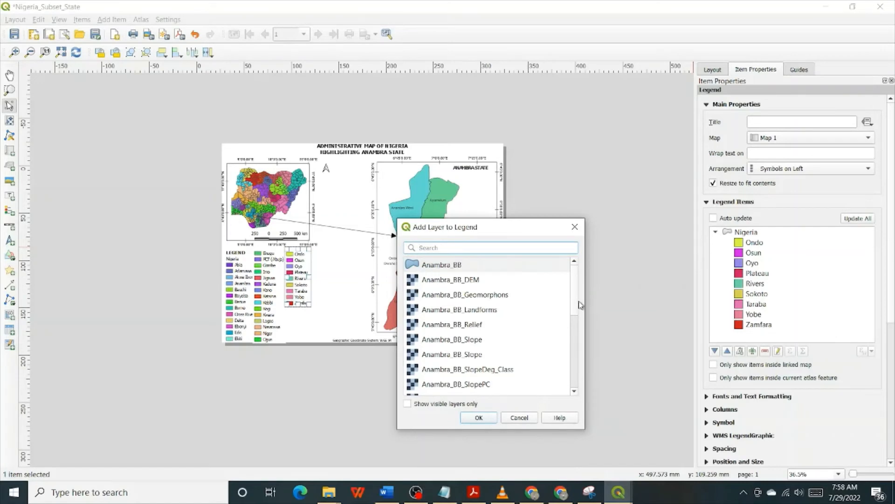
pyautogui.moveTo(577, 299); pyautogui.dragTo(572, 324)
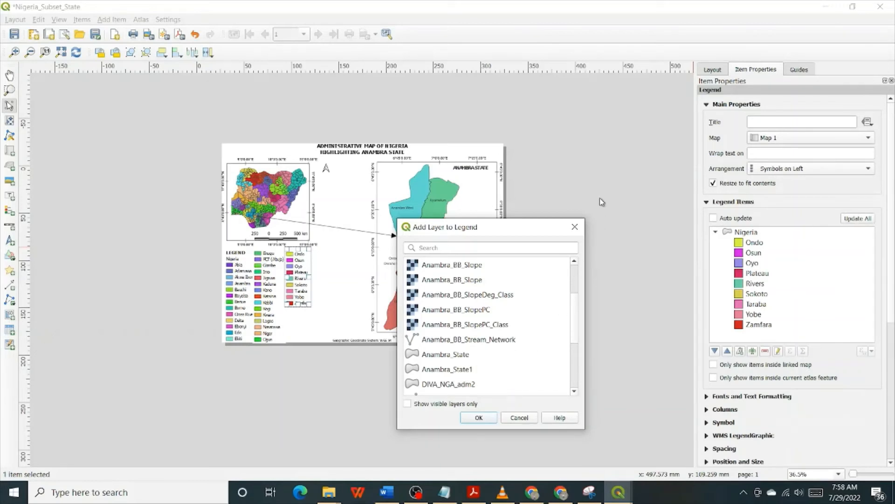
pyautogui.click(574, 227)
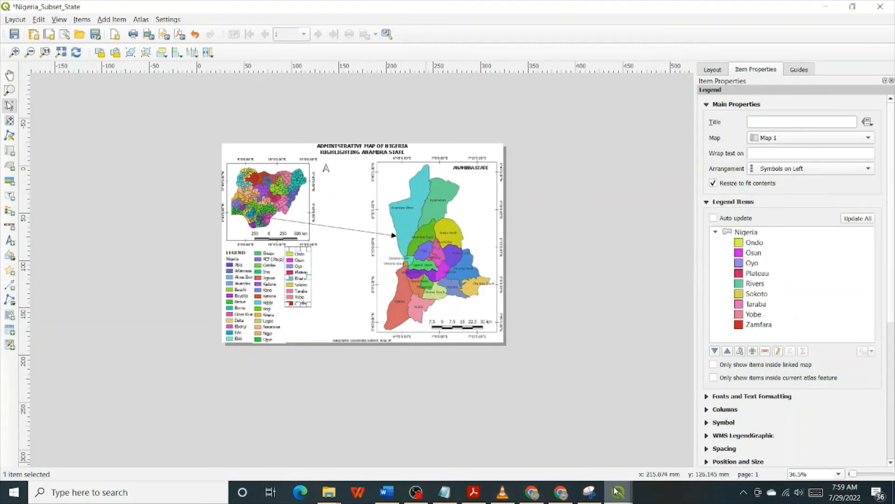
# Examine the layer list of the Study_Guide_Tutorials project window, including the contents of Group and the Anambra_State1 layer, and return to the Nigeria_Subset_State layout.
pyautogui.click(562, 438)
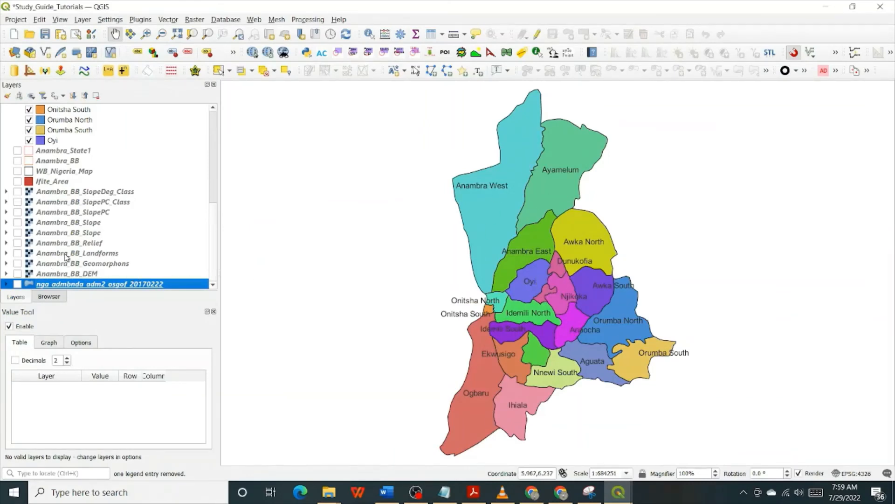
pyautogui.scroll(1, 78, 248)
pyautogui.scroll(6, 78, 248)
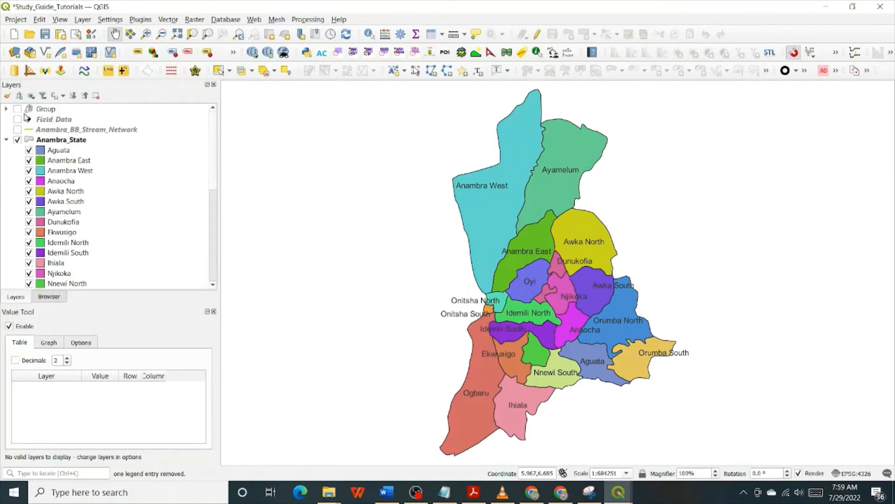
pyautogui.click(7, 108)
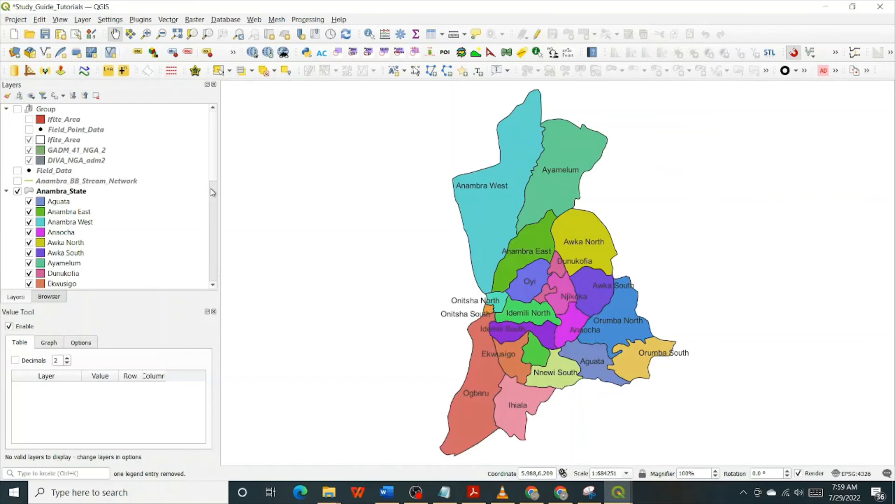
pyautogui.scroll(-8, 216, 163)
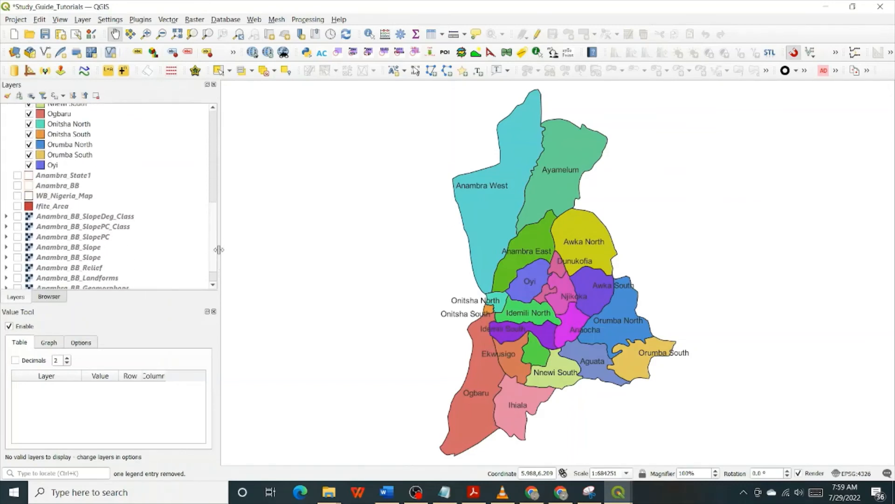
pyautogui.click(62, 175)
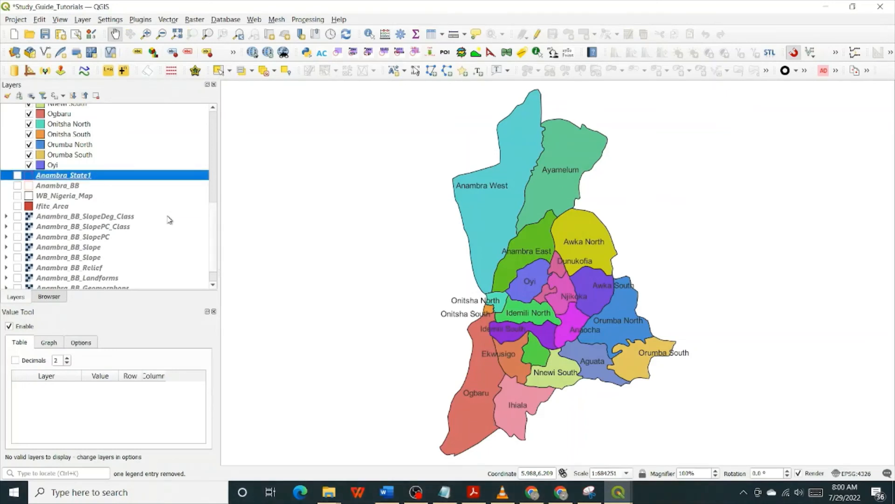
pyautogui.scroll(3, 152, 204)
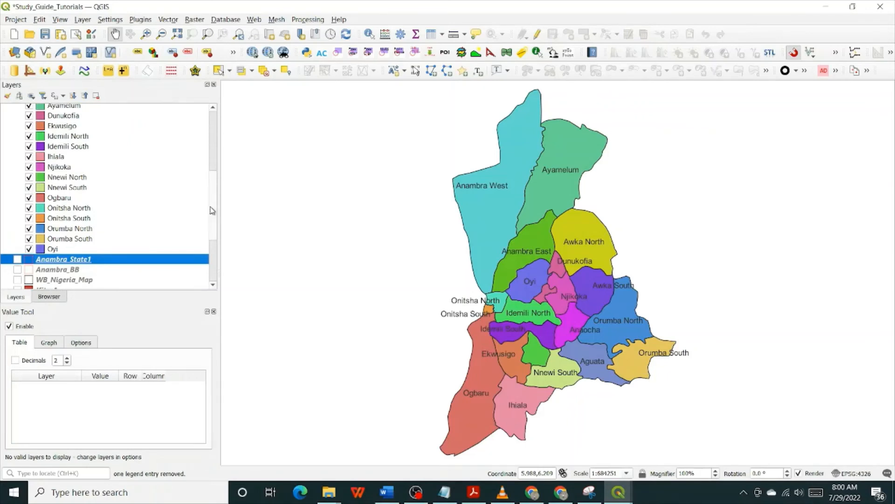
pyautogui.scroll(-4, 211, 210)
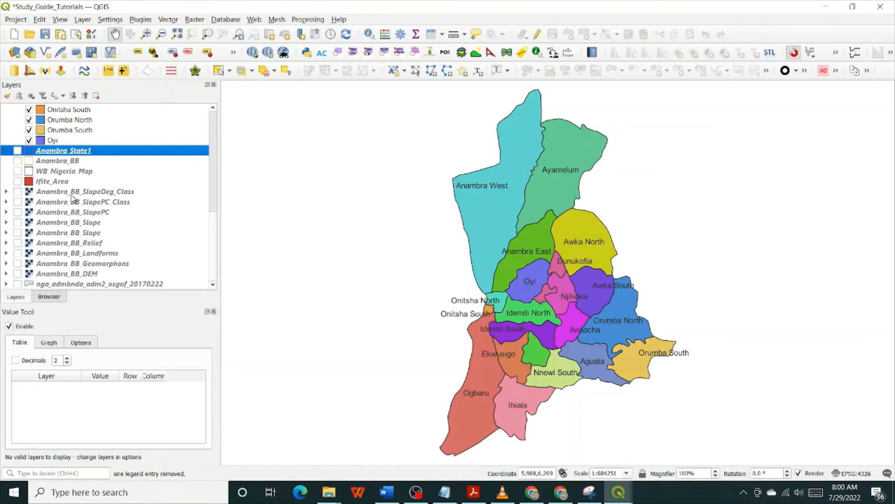
pyautogui.scroll(1, 73, 191)
pyautogui.scroll(8, 73, 191)
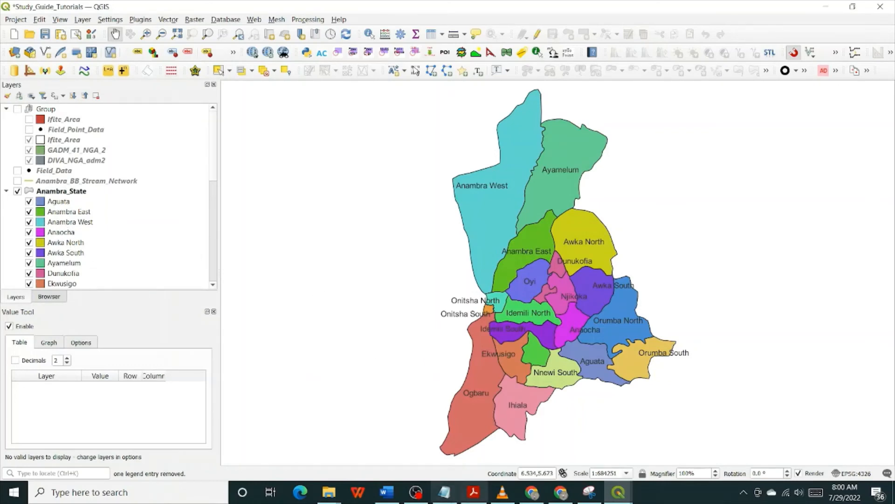
pyautogui.moveTo(625, 495)
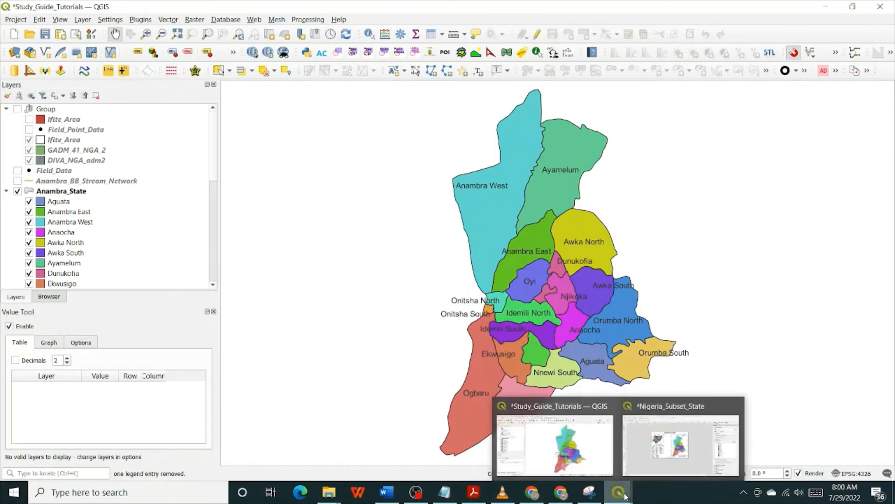
pyautogui.click(673, 439)
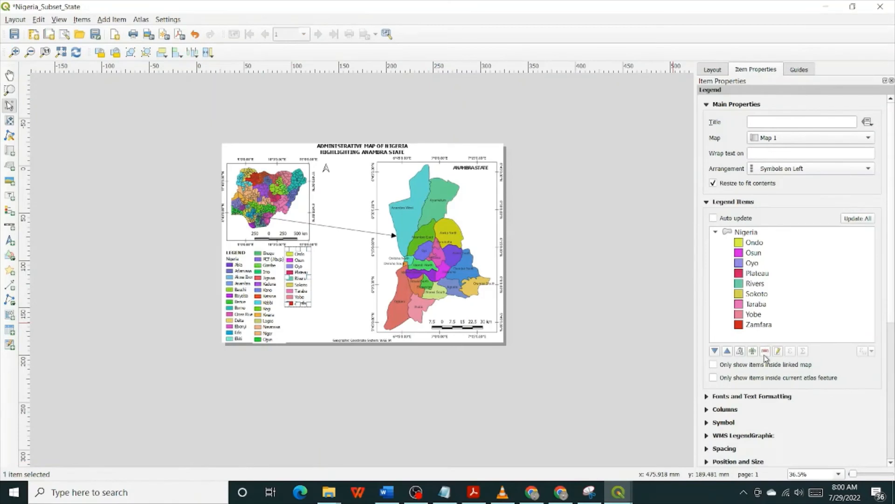
pyautogui.click(753, 350)
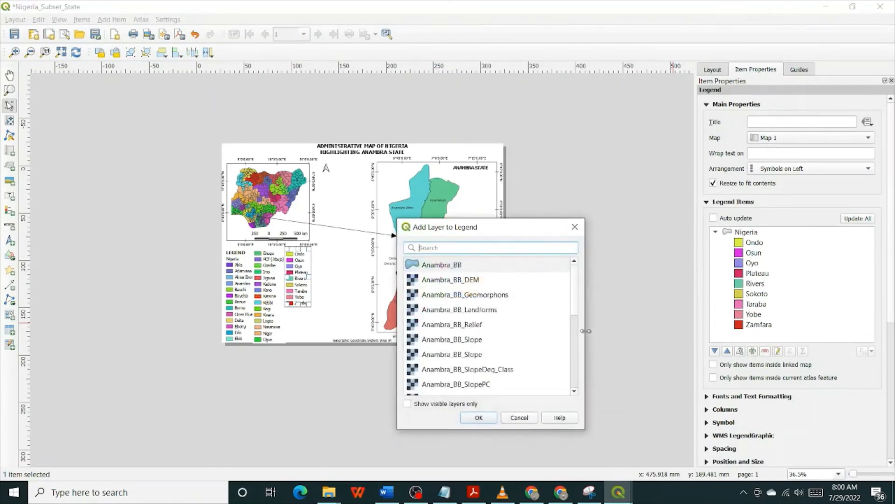
pyautogui.moveTo(574, 303); pyautogui.dragTo(574, 304)
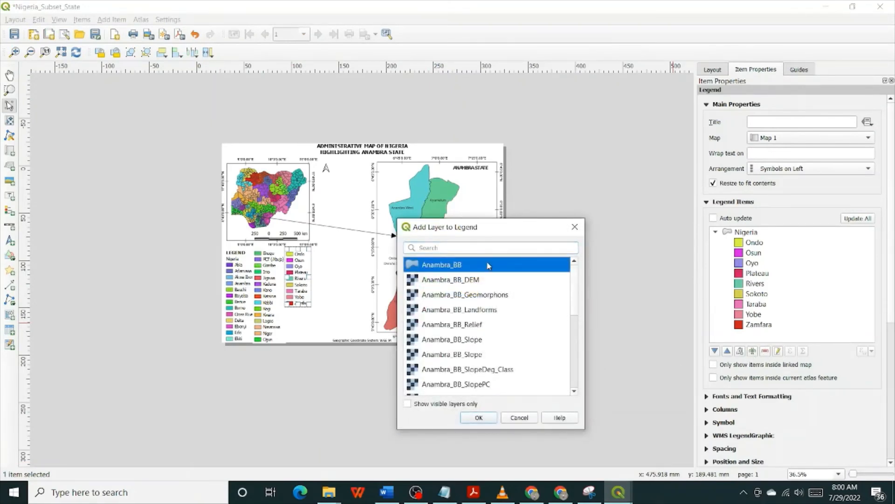
pyautogui.scroll(-2, 573, 300)
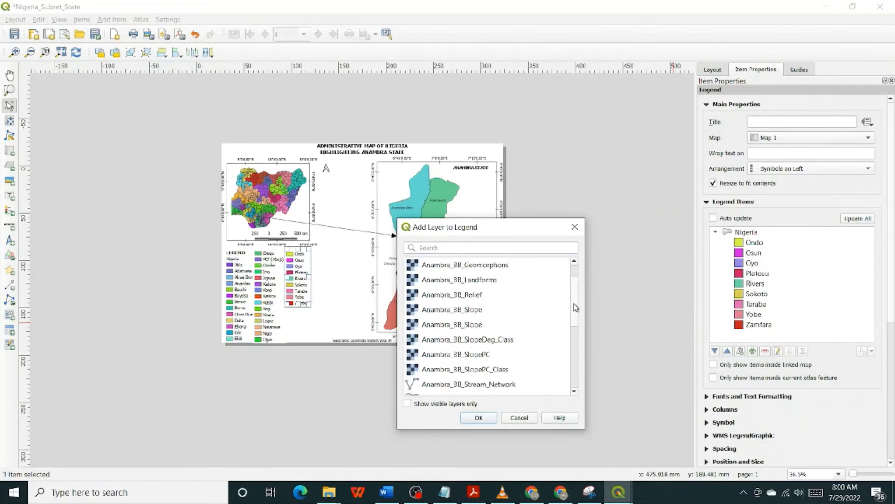
pyautogui.moveTo(574, 313); pyautogui.dragTo(573, 326)
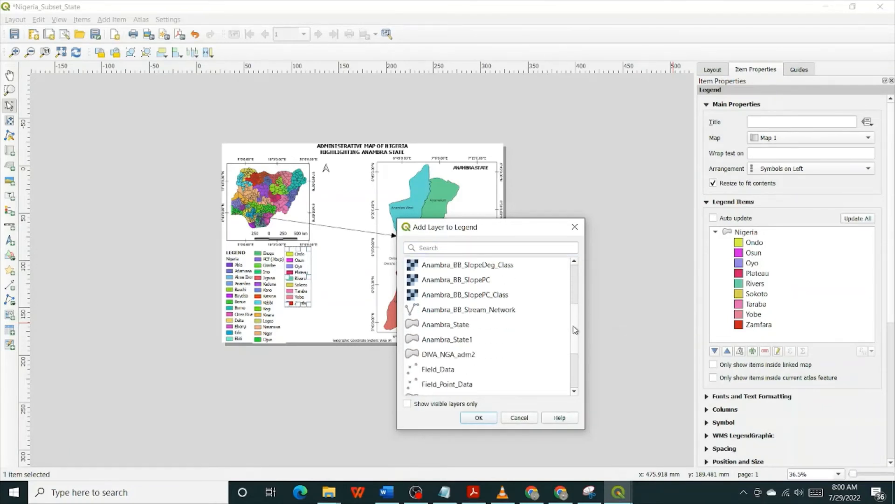
pyautogui.click(574, 227)
# Switch to the Study_Guide_Tutorials project window and select the Anambra_State layer to check its name.
pyautogui.moveTo(618, 492)
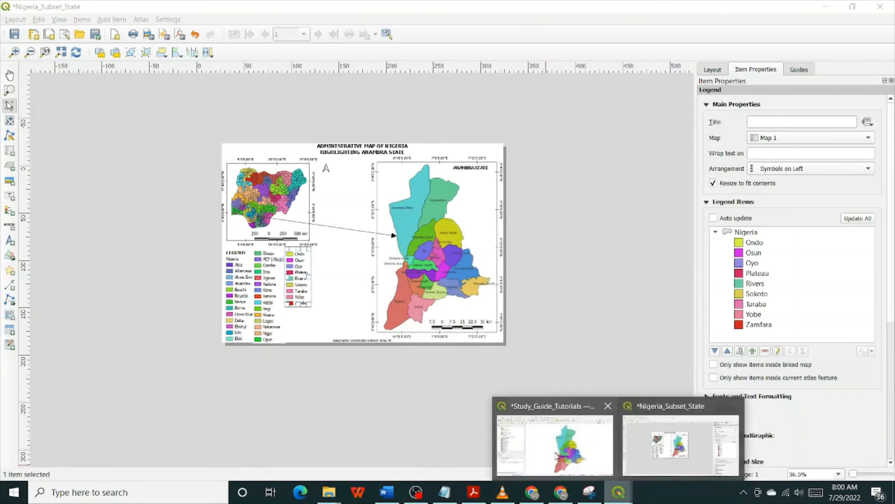
pyautogui.click(551, 438)
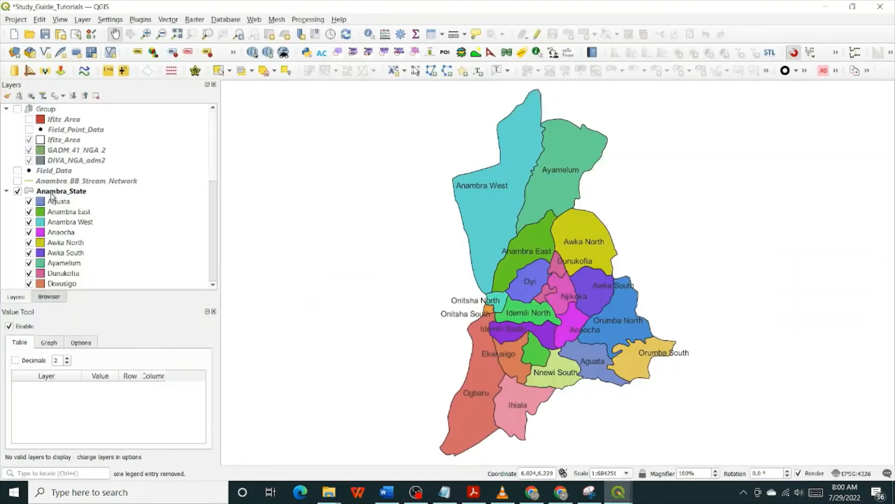
pyautogui.click(52, 194)
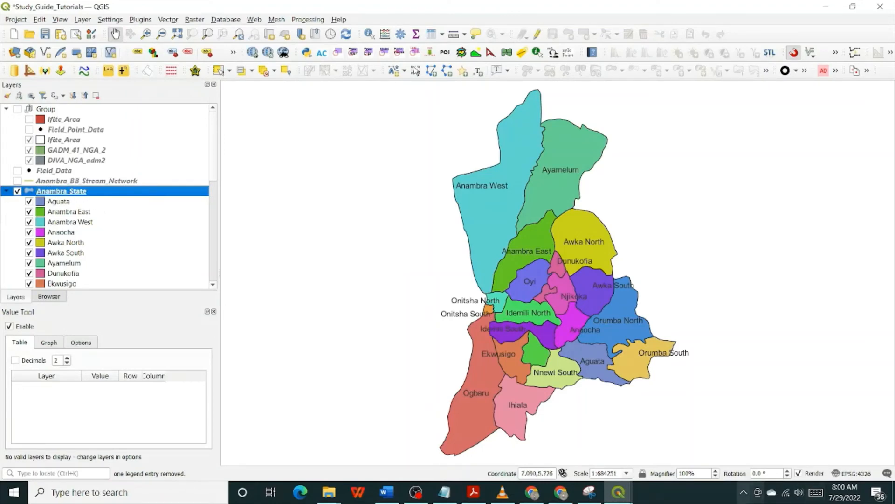
pyautogui.moveTo(623, 493)
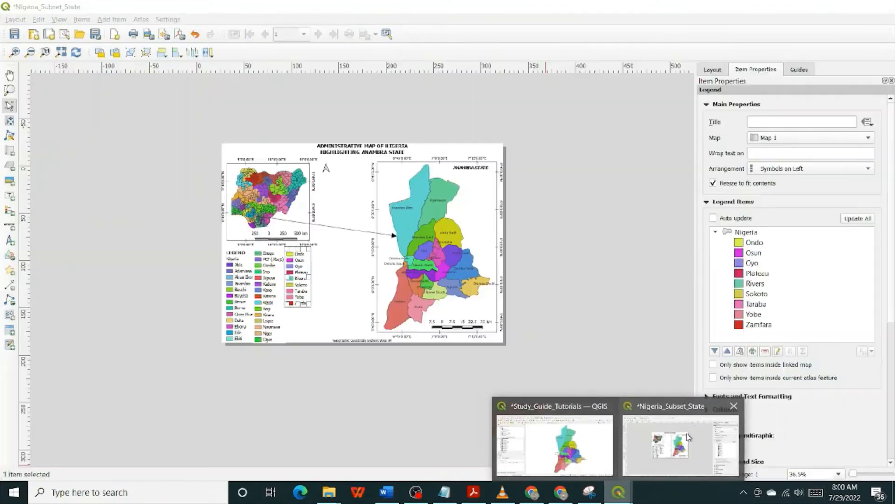
# Return to the Nigeria_Subset_State layout and add the Anambra_State layer to the third legend column.
pyautogui.click(681, 429)
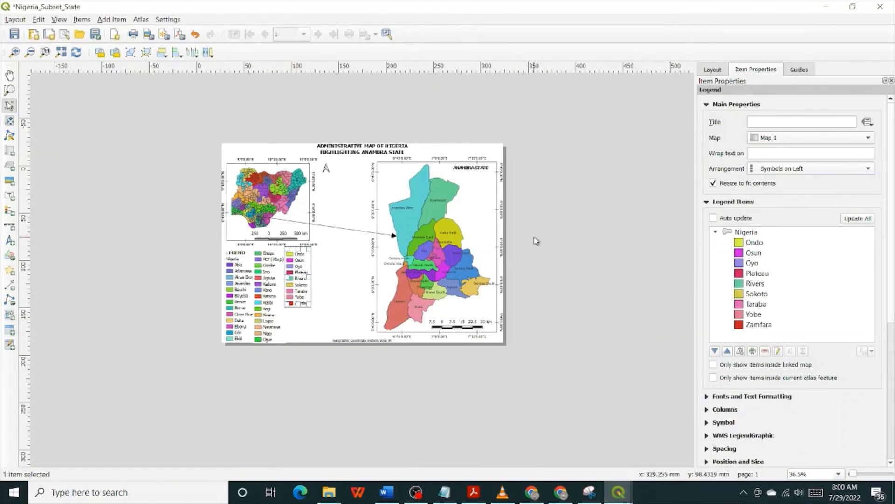
pyautogui.click(753, 352)
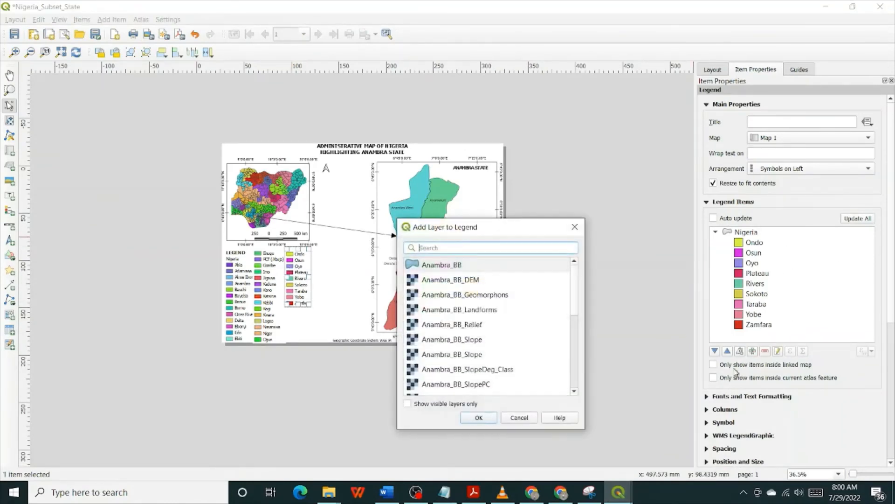
pyautogui.click(463, 270)
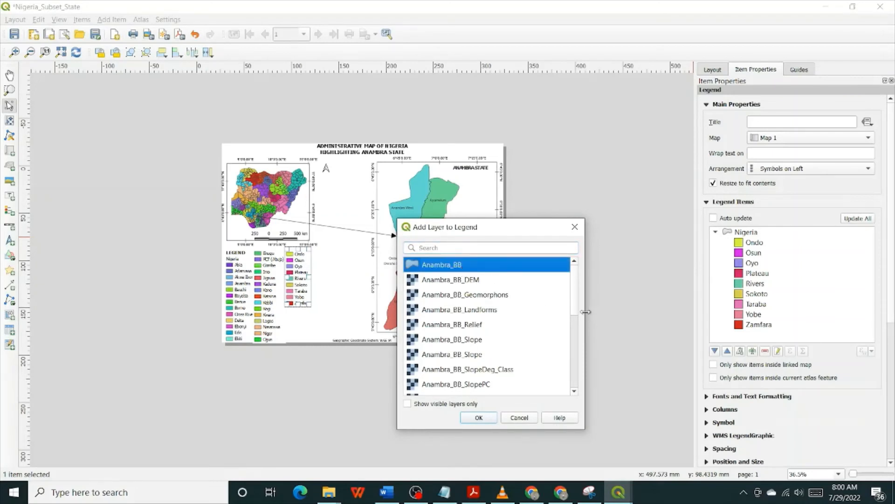
pyautogui.moveTo(579, 303); pyautogui.dragTo(578, 328)
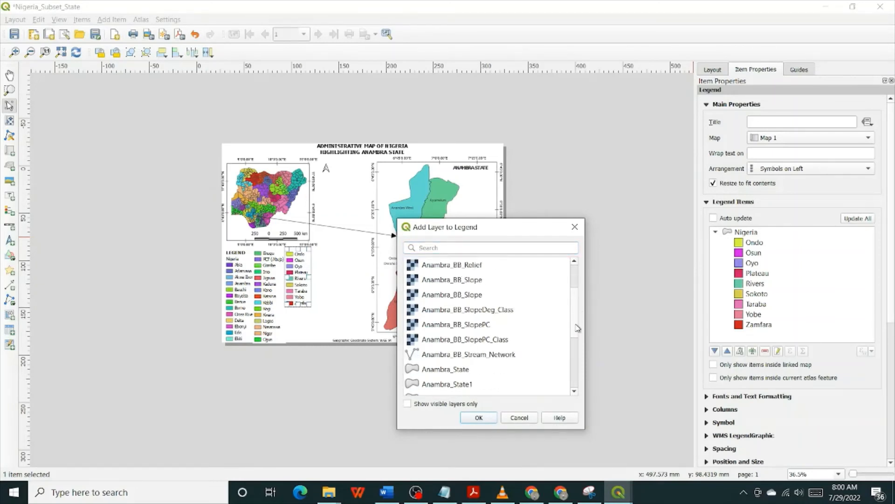
pyautogui.click(465, 372)
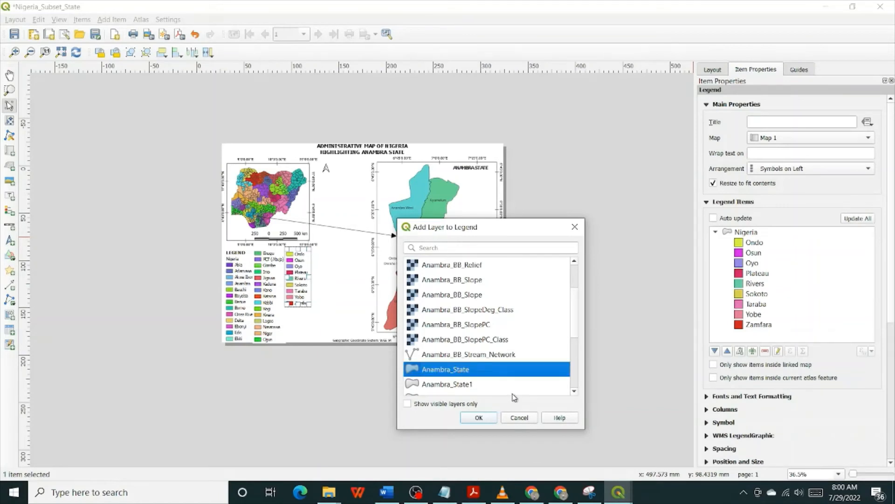
pyautogui.click(459, 385)
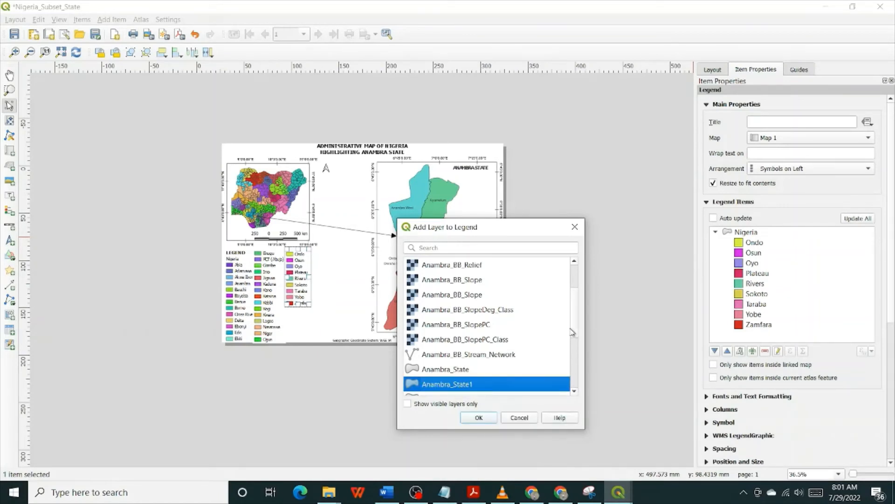
pyautogui.moveTo(575, 319); pyautogui.dragTo(575, 378)
pyautogui.scroll(2, 574, 380)
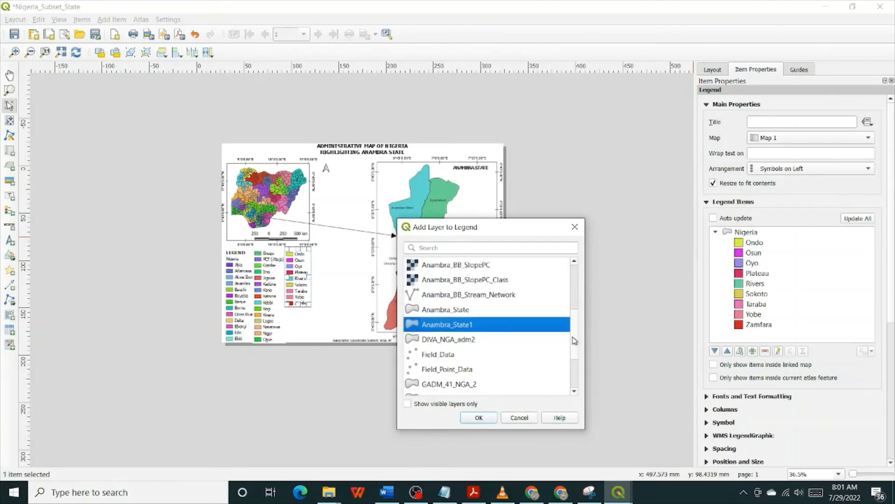
pyautogui.click(457, 324)
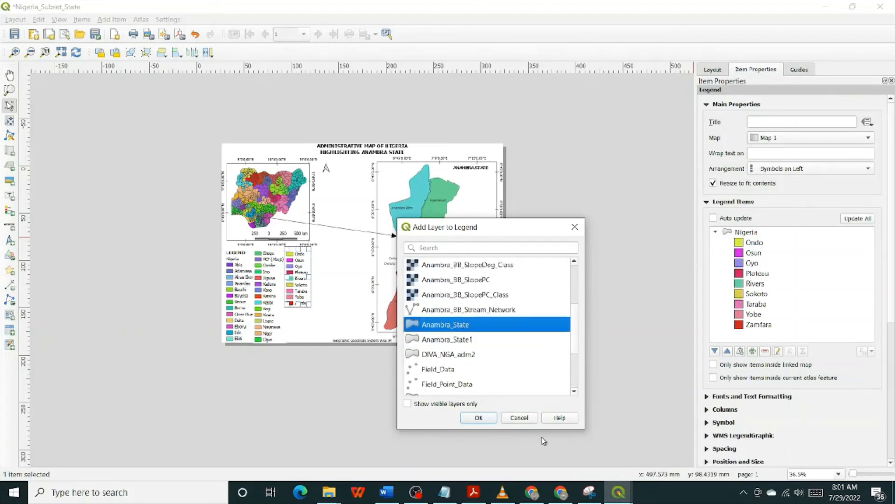
pyautogui.click(479, 418)
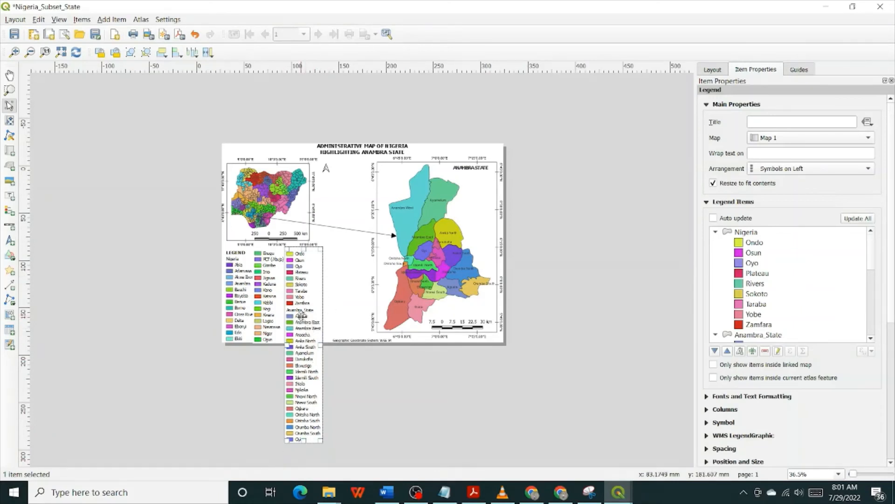
# Rename the Anambra_State heading in the third legend column to "Anambra State".
pyautogui.click(762, 336)
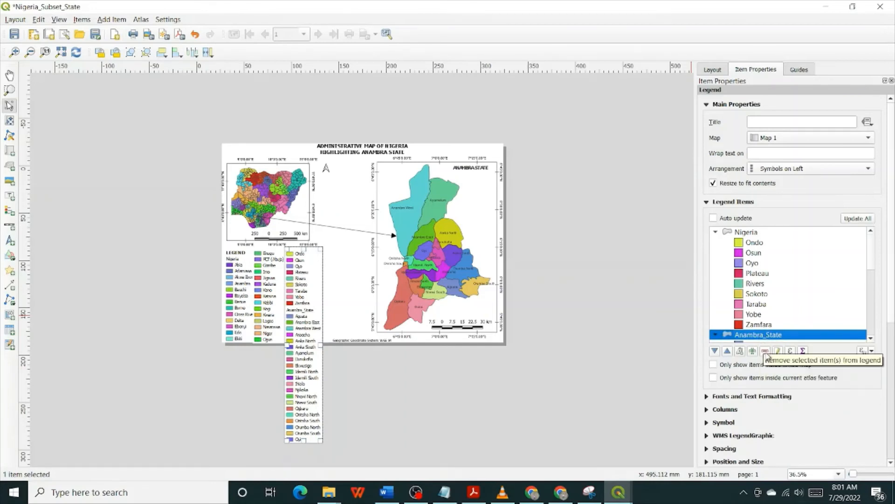
pyautogui.click(780, 350)
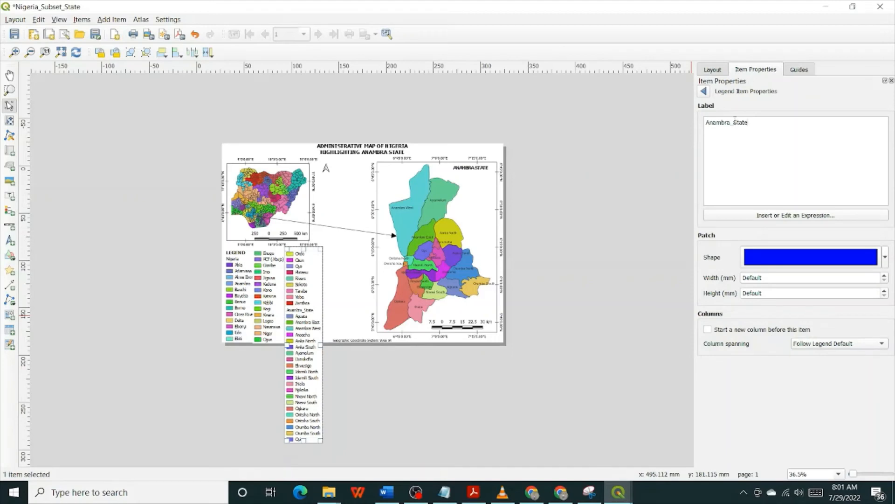
pyautogui.press('BackSpace')
pyautogui.click(704, 92)
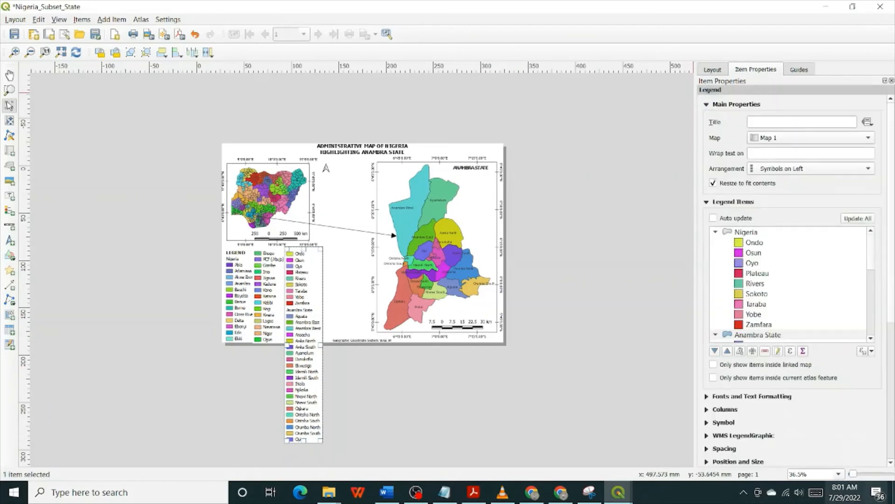
# Remove the Anambra State entries from Awka South through Oyi from the third legend column.
pyautogui.scroll(-2, 761, 336)
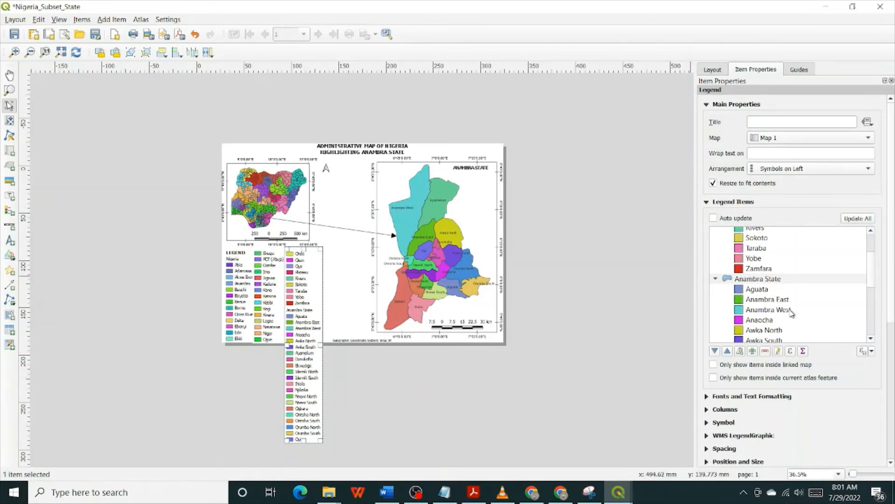
pyautogui.scroll(-1, 792, 322)
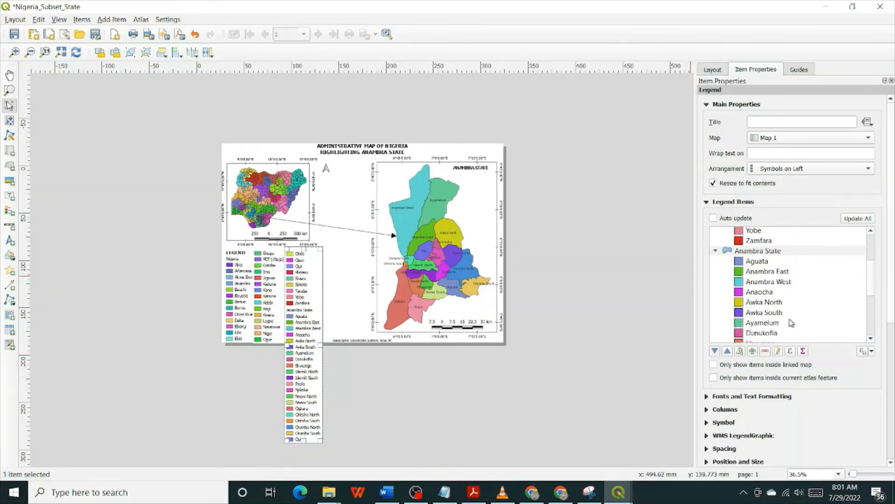
pyautogui.click(759, 314)
pyautogui.scroll(-5, 760, 314)
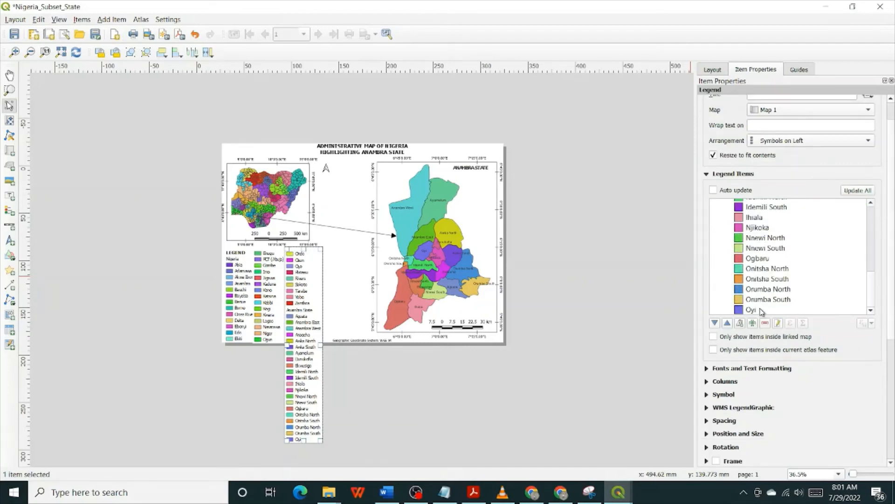
pyautogui.keyDown('shift'); pyautogui.click(761, 309); pyautogui.keyUp('shift')
pyautogui.scroll(3, 762, 299)
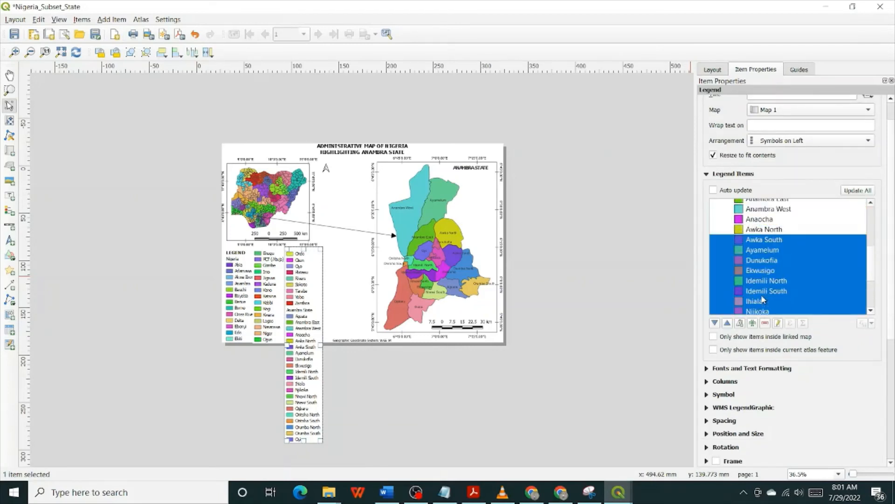
pyautogui.click(764, 325)
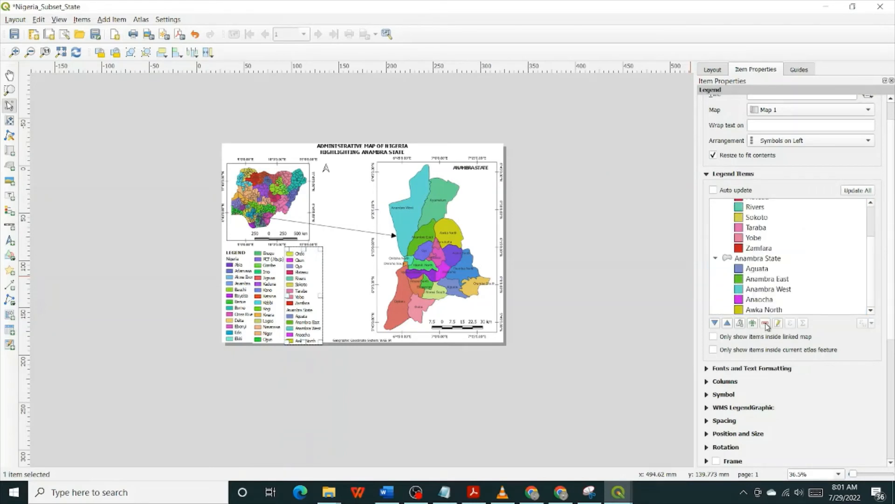
# Nudge the second and third legend columns slightly so that their rows line up.
pyautogui.click(362, 391)
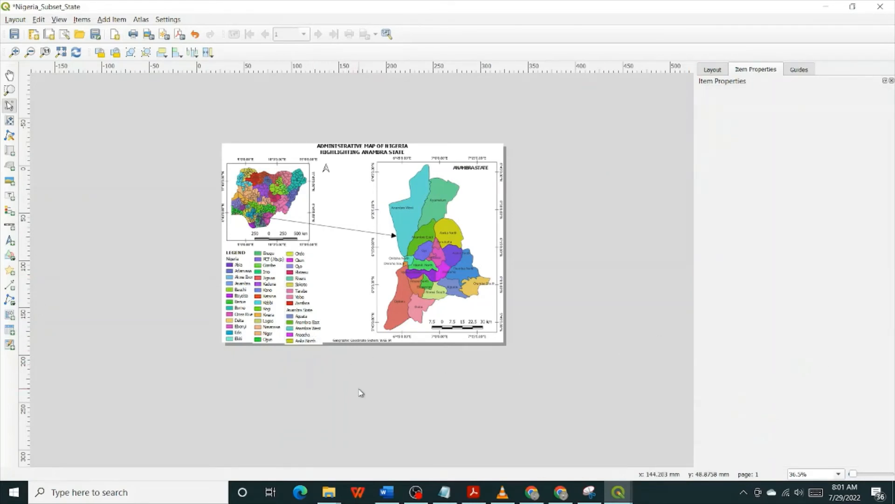
pyautogui.click(306, 315)
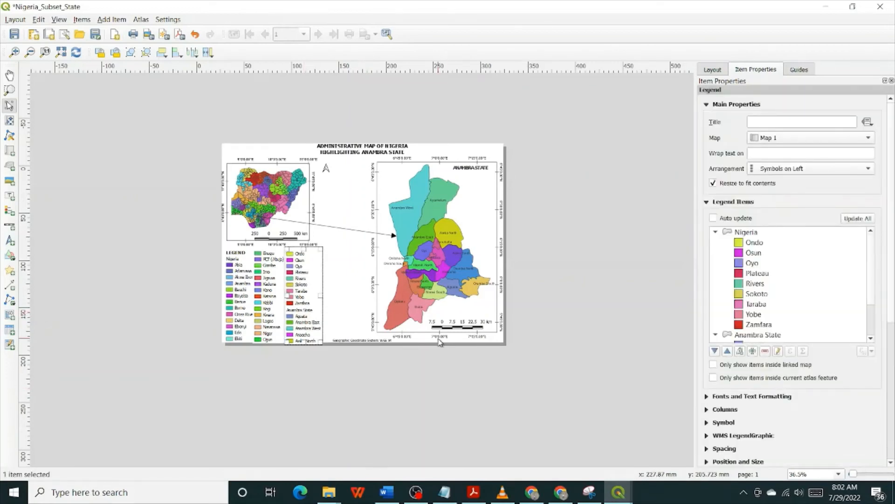
pyautogui.click(363, 421)
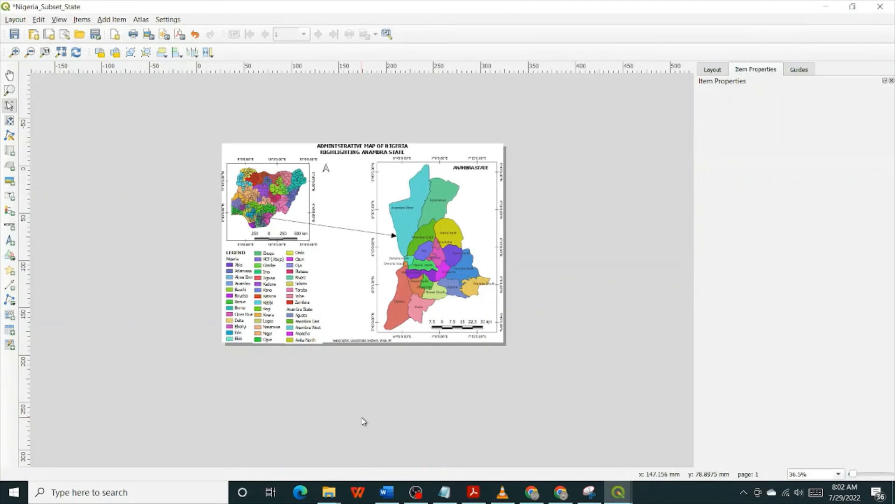
pyautogui.click(269, 293)
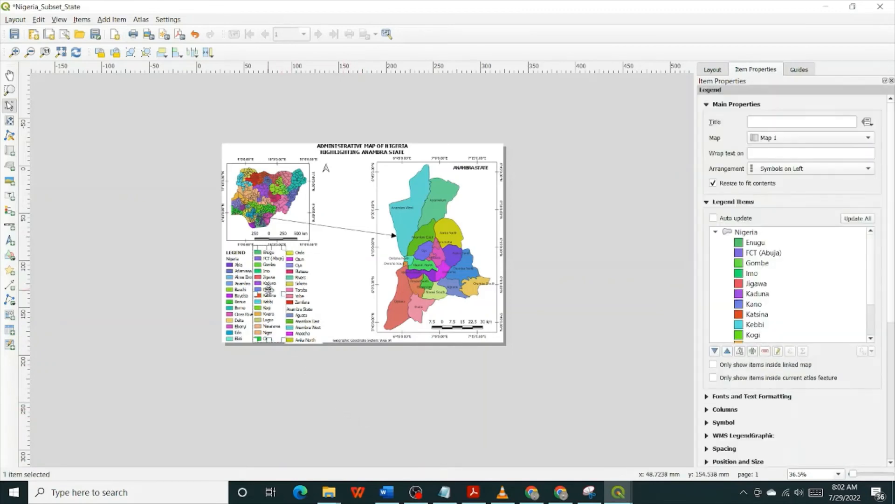
pyautogui.click(303, 280)
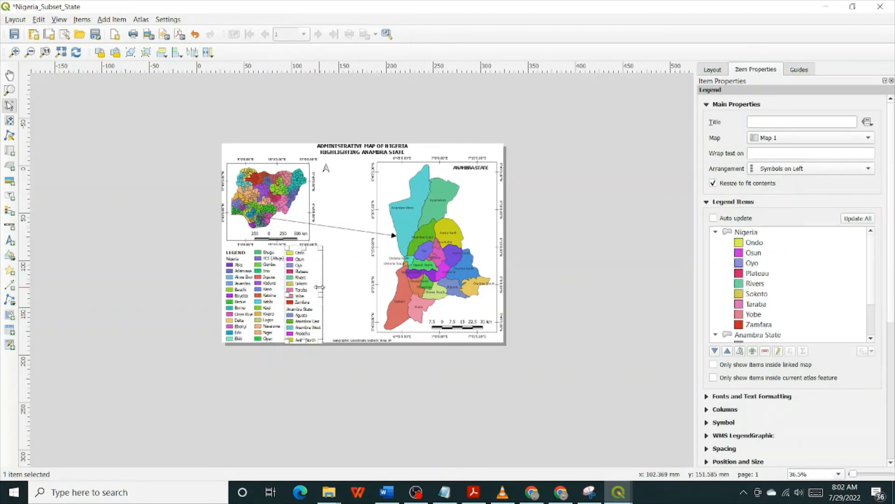
pyautogui.click(269, 311)
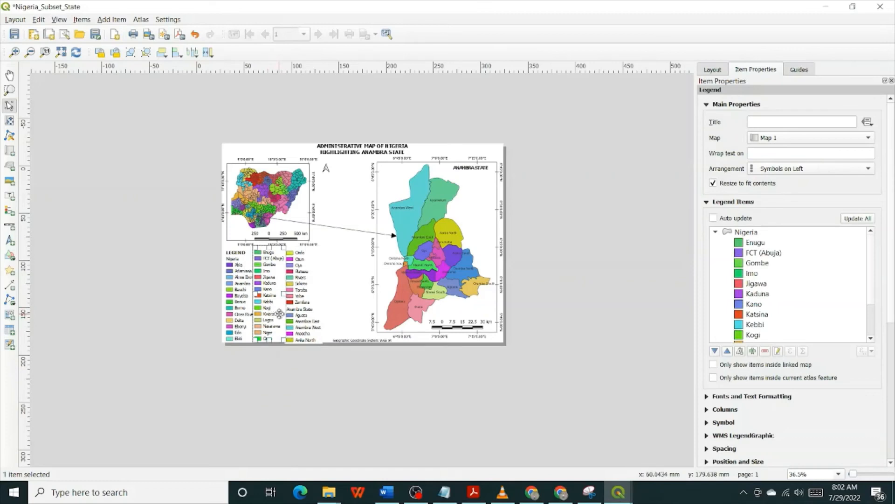
pyautogui.click(302, 305)
pyautogui.click(327, 417)
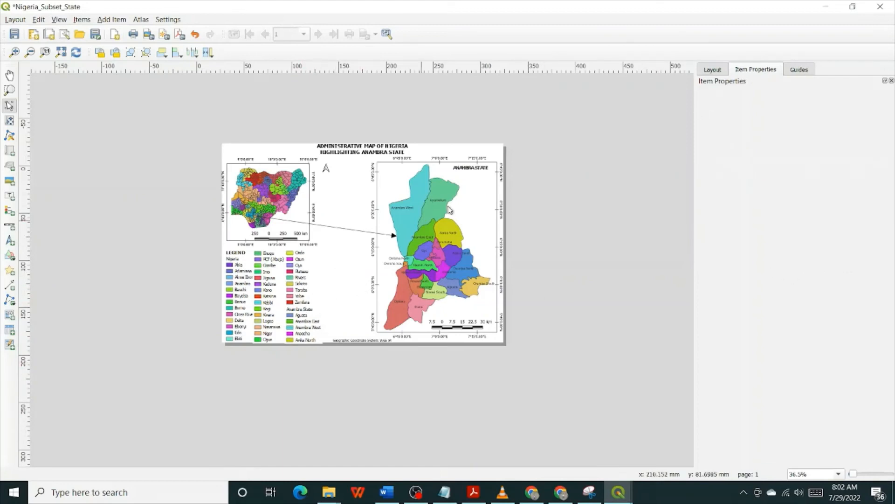
# Duplicate the third legend column and place the copy beside it as a fourth column.
pyautogui.click(712, 69)
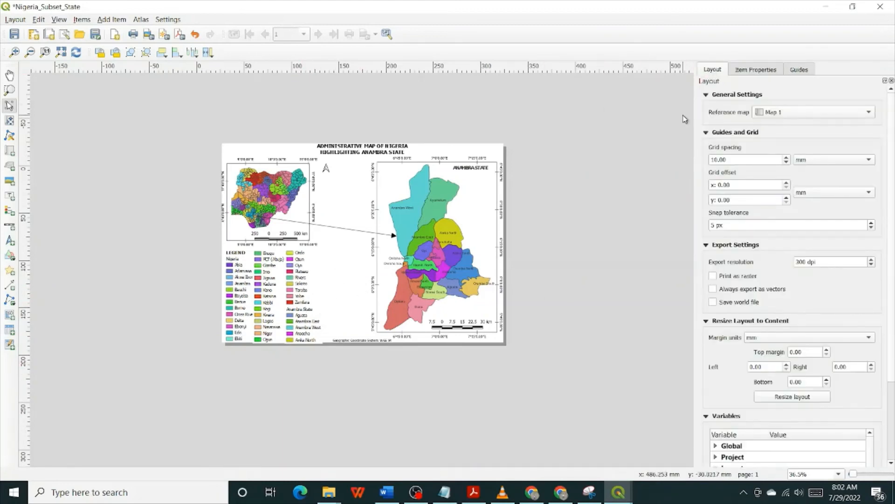
pyautogui.click(293, 309)
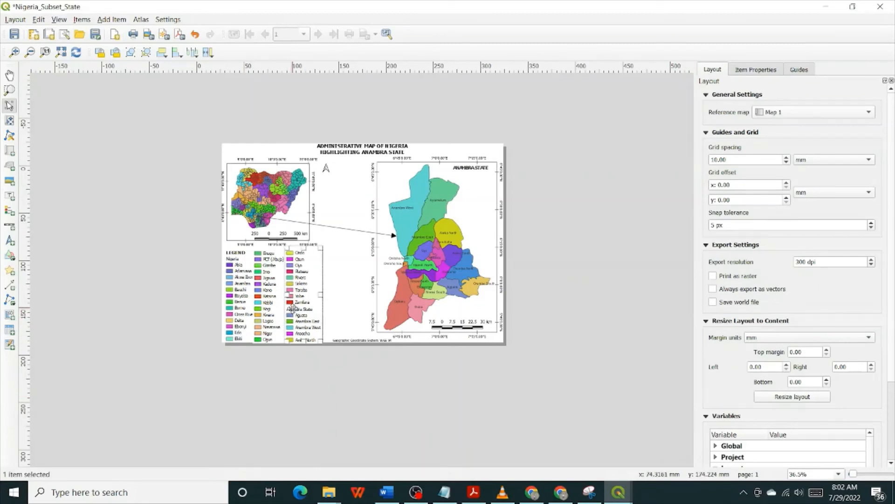
pyautogui.rightClick(293, 309)
pyautogui.click(311, 345)
pyautogui.click(350, 261)
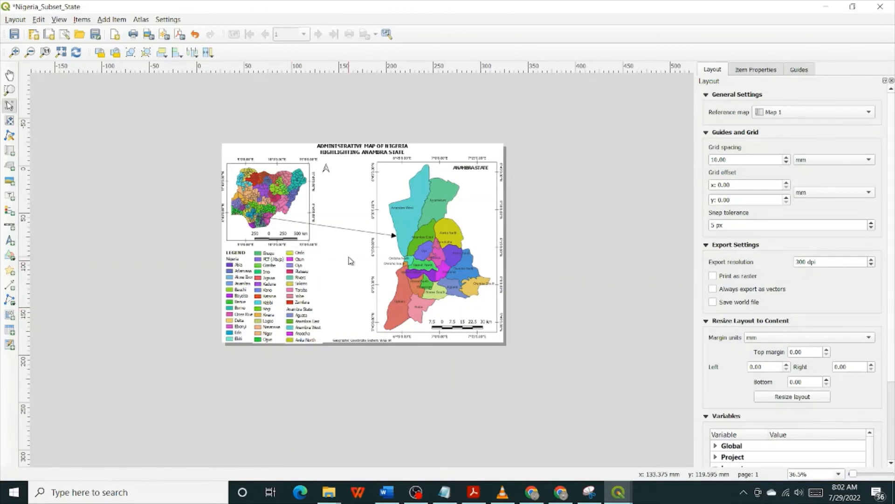
pyautogui.hotkey('ctrl', 'v')
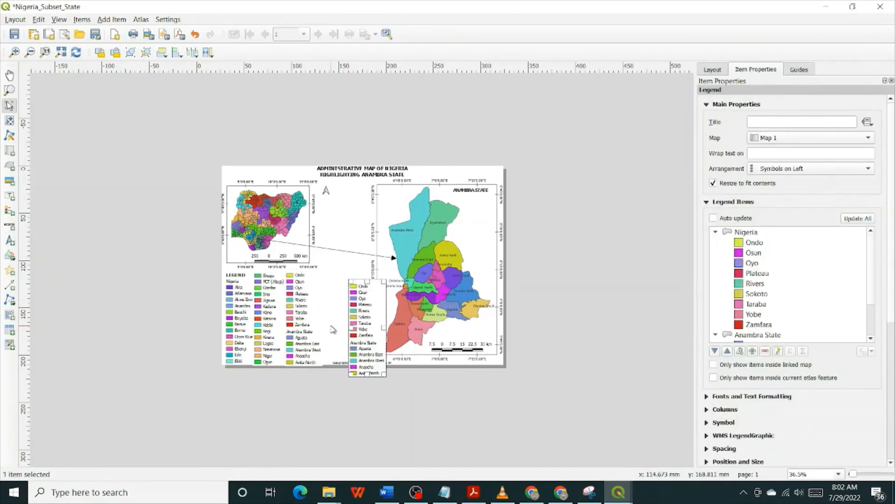
pyautogui.moveTo(366, 317); pyautogui.dragTo(330, 313)
# Nudge the fourth legend column rightward until it clears the third one, and slightly upward.
pyautogui.click(324, 306)
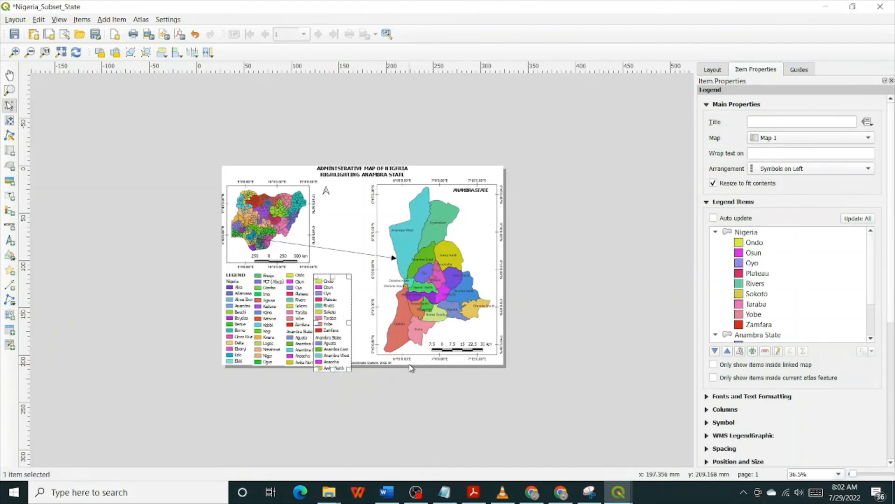
pyautogui.press('Right')
pyautogui.press('Right')
pyautogui.press('Right')
pyautogui.press('Right')
pyautogui.press('Right')
pyautogui.press('Right')
pyautogui.press('Right')
pyautogui.press('Right')
pyautogui.press('Right')
pyautogui.press('Right')
pyautogui.press('Right')
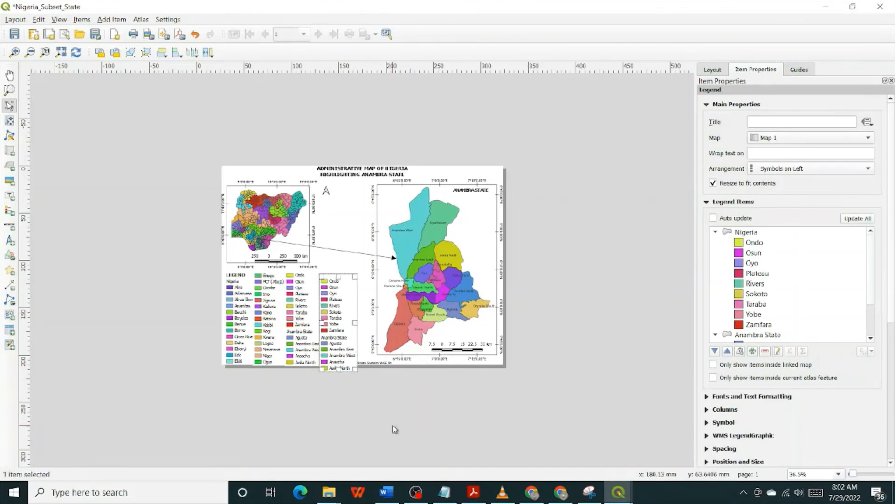
pyautogui.press('Right')
pyautogui.press('Up')
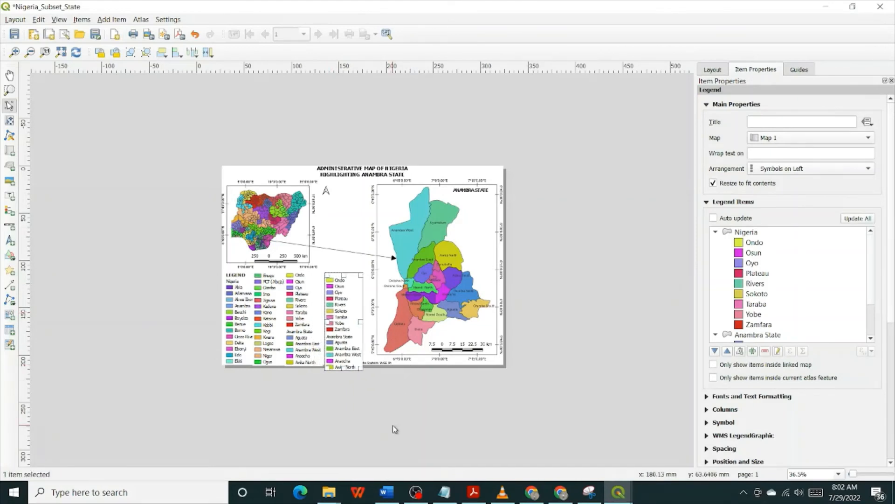
# Remove the Nigeria group from the fourth legend column and add the Anambra_State layer to it.
pyautogui.click(755, 231)
pyautogui.click(766, 351)
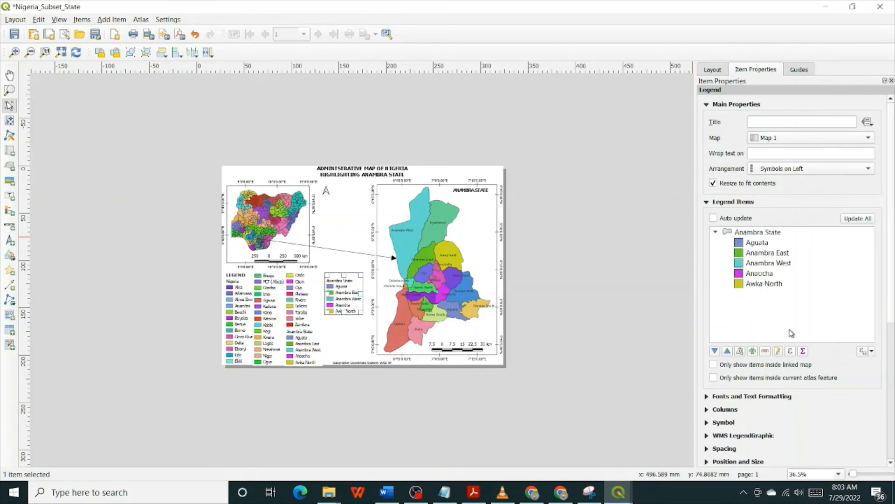
pyautogui.click(754, 352)
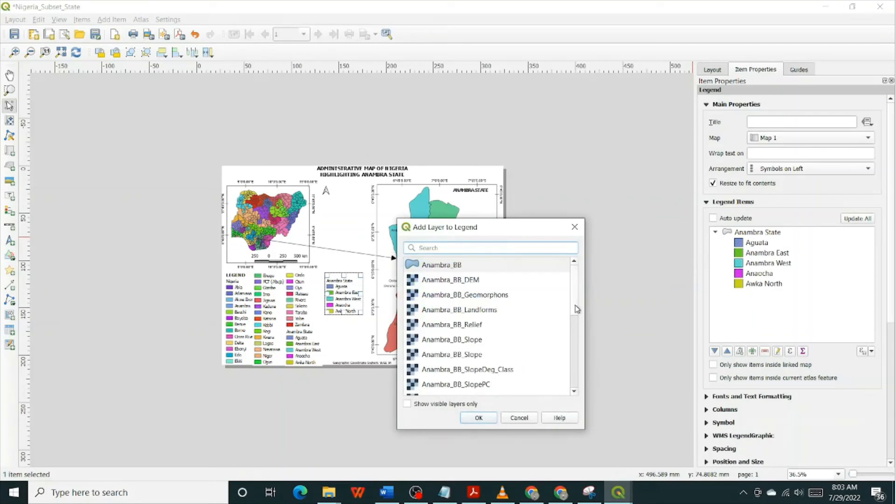
pyautogui.scroll(-3, 578, 308)
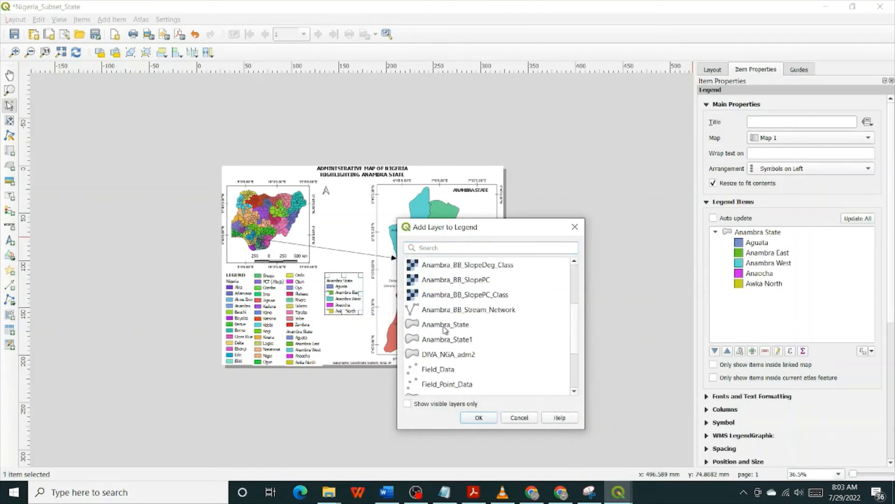
pyautogui.click(444, 327)
pyautogui.click(479, 417)
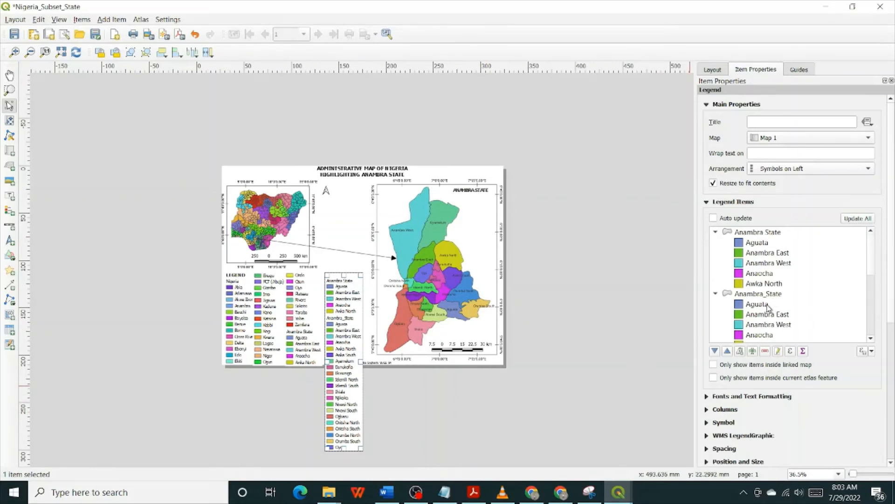
# Remove the duplicate Anambra State group and the entries from Aguata through Awka North from the fourth legend column.
pyautogui.click(765, 350)
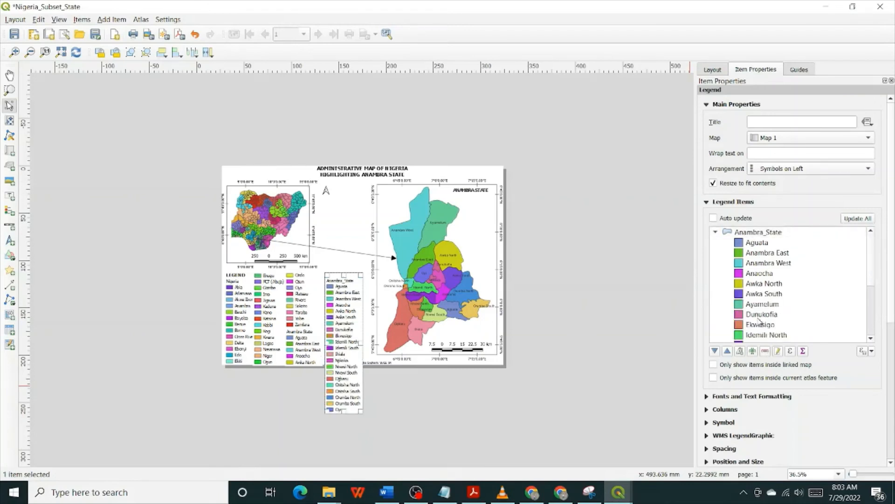
pyautogui.click(763, 244)
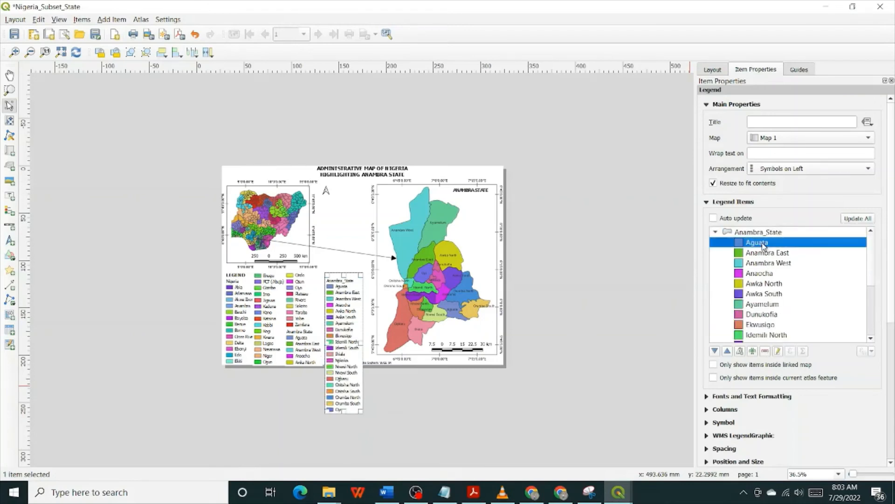
pyautogui.keyDown('shift'); pyautogui.click(765, 286); pyautogui.keyUp('shift')
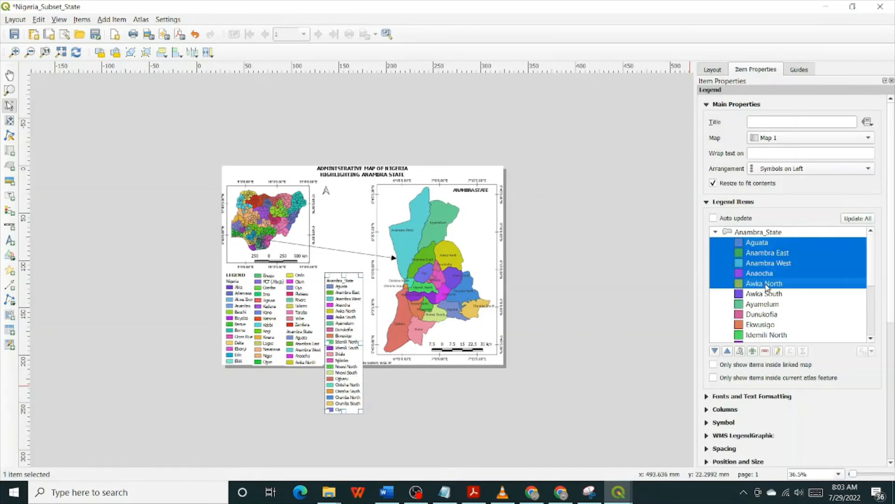
pyautogui.click(763, 353)
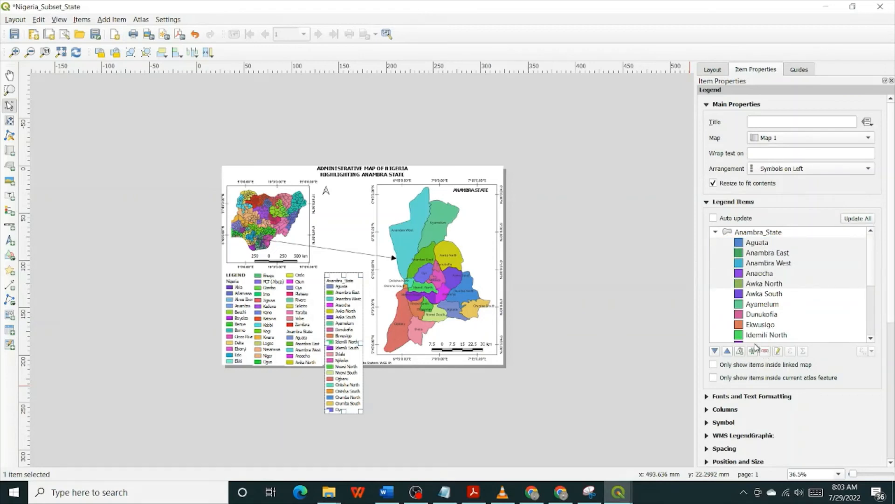
pyautogui.click(765, 352)
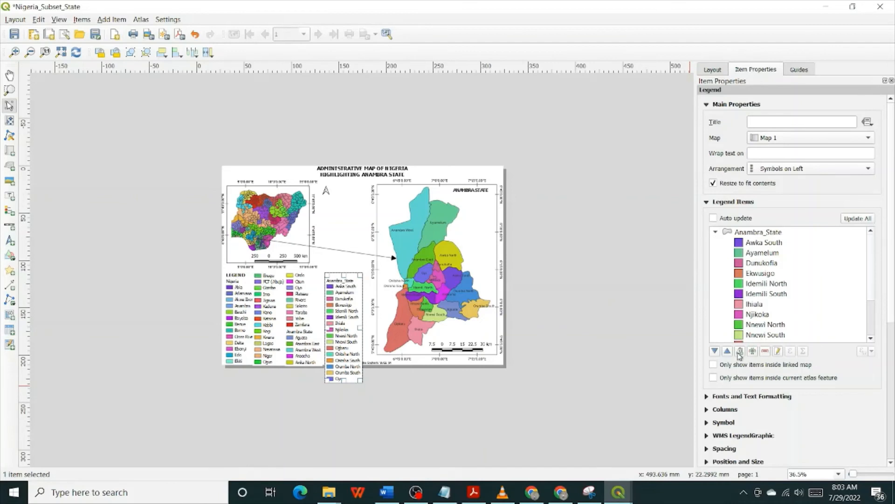
# Move the fourth legend column up onto the page and line its rows up with the third column.
pyautogui.moveTo(334, 315); pyautogui.dragTo(339, 298)
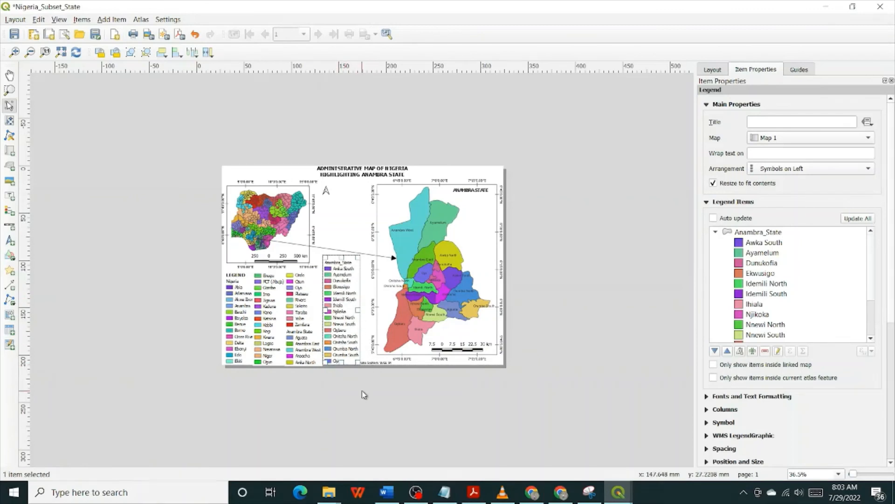
pyautogui.click(379, 415)
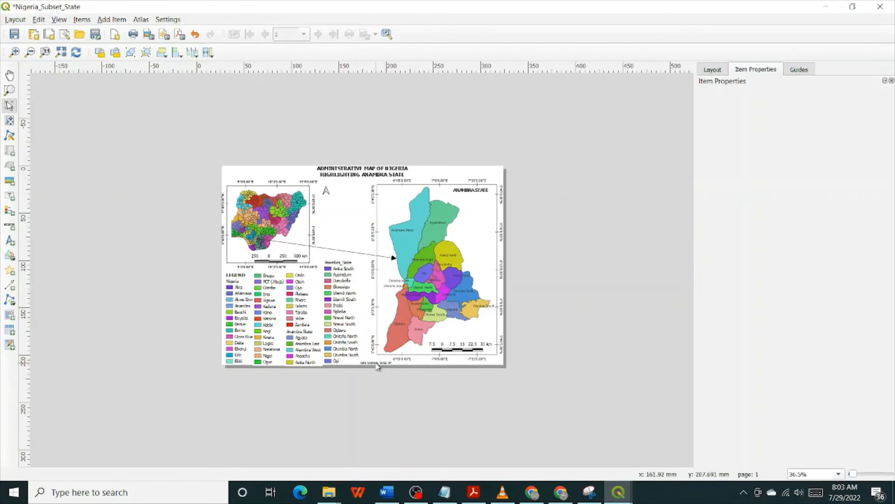
pyautogui.click(346, 348)
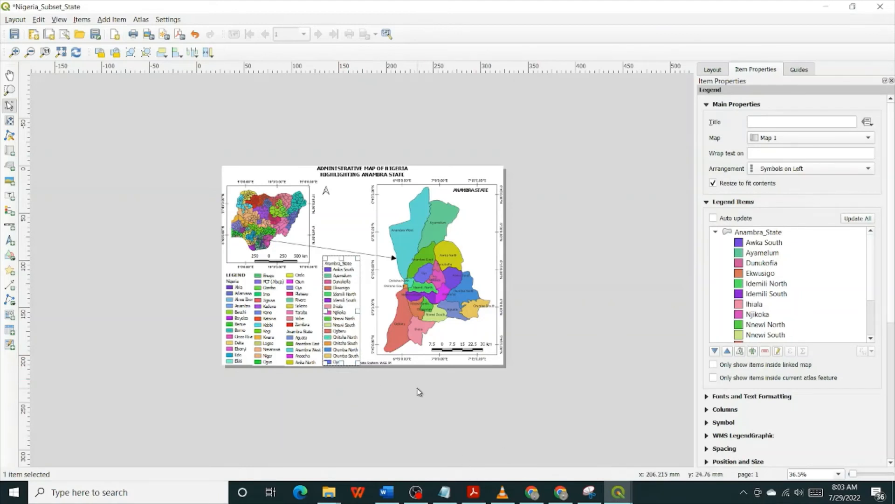
# Move the Geographic Coordinate System label beneath the Anambra map, centre it there and nudge it clear of the grid coordinates.
pyautogui.click(379, 362)
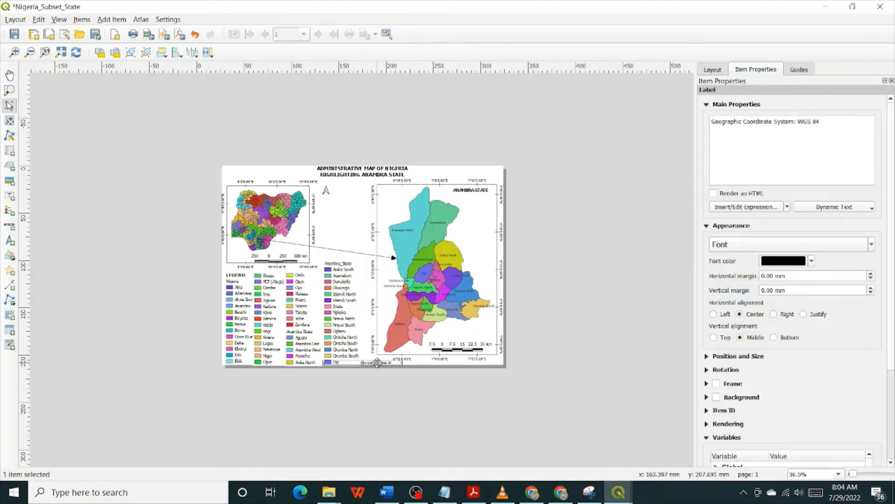
pyautogui.moveTo(377, 362); pyautogui.dragTo(439, 362)
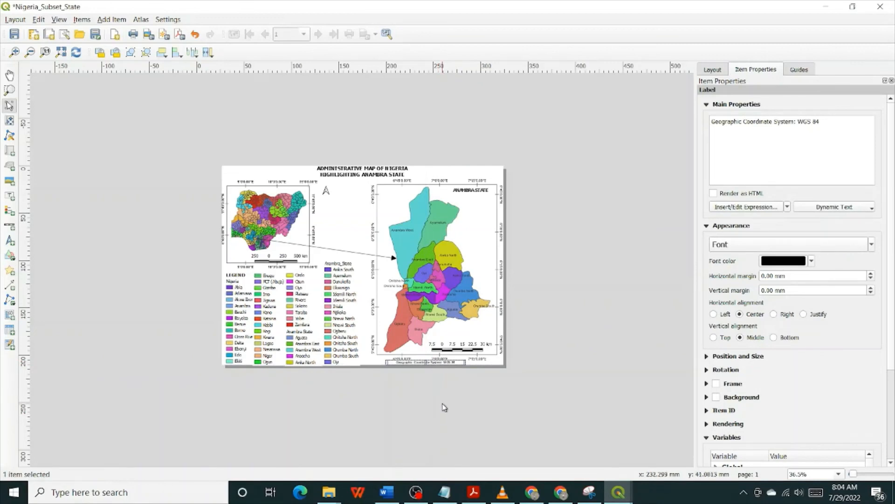
pyautogui.click(447, 398)
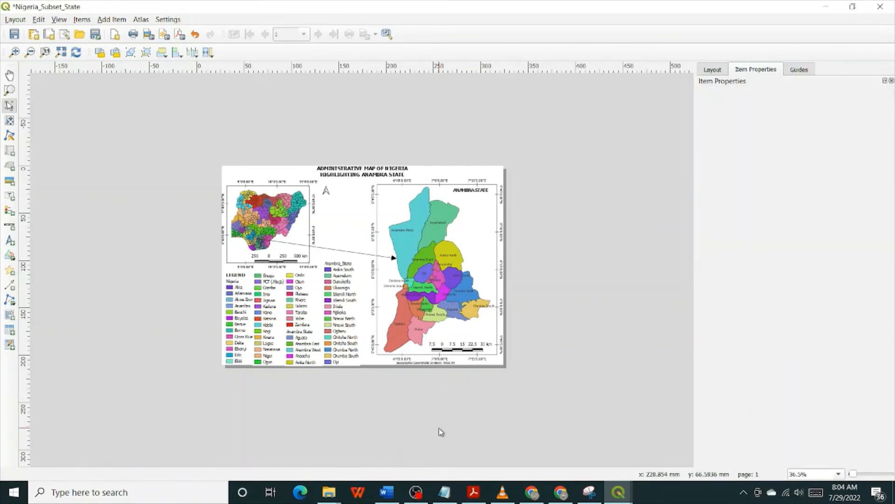
pyautogui.click(426, 363)
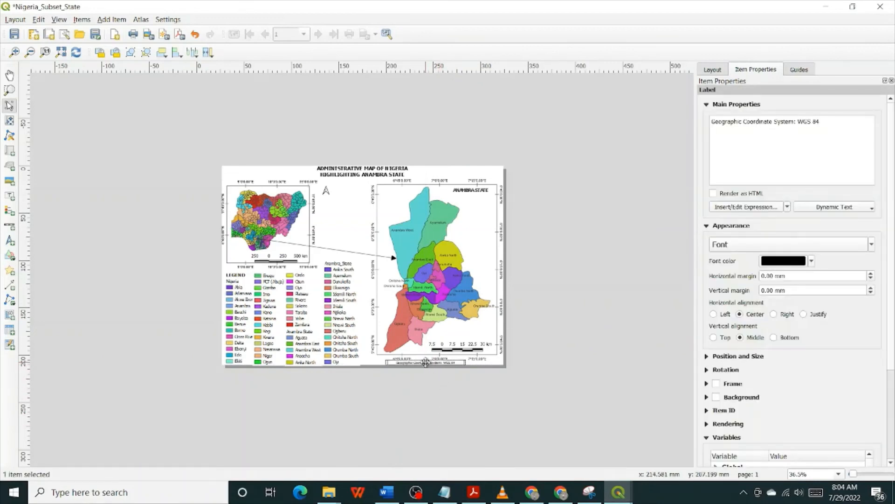
pyautogui.moveTo(426, 363); pyautogui.dragTo(436, 365)
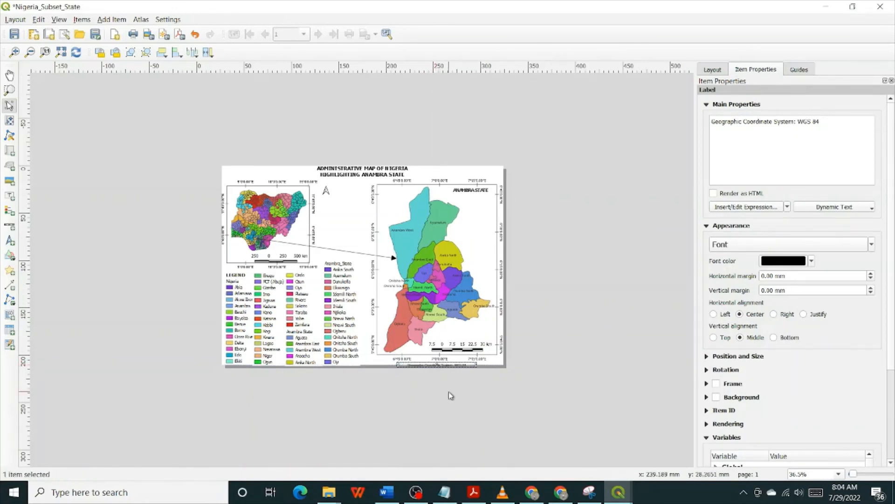
pyautogui.press('Up')
pyautogui.press('Up')
pyautogui.press('Up')
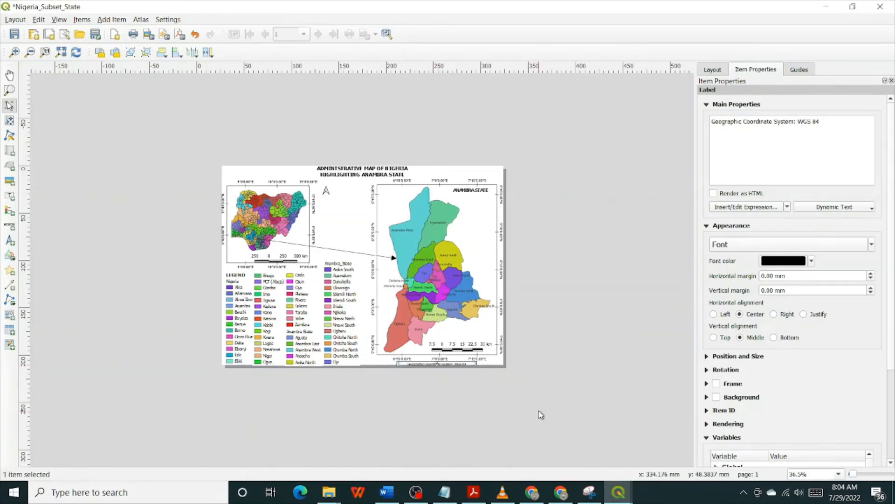
pyautogui.press('Down')
pyautogui.press('Down')
pyautogui.click(573, 379)
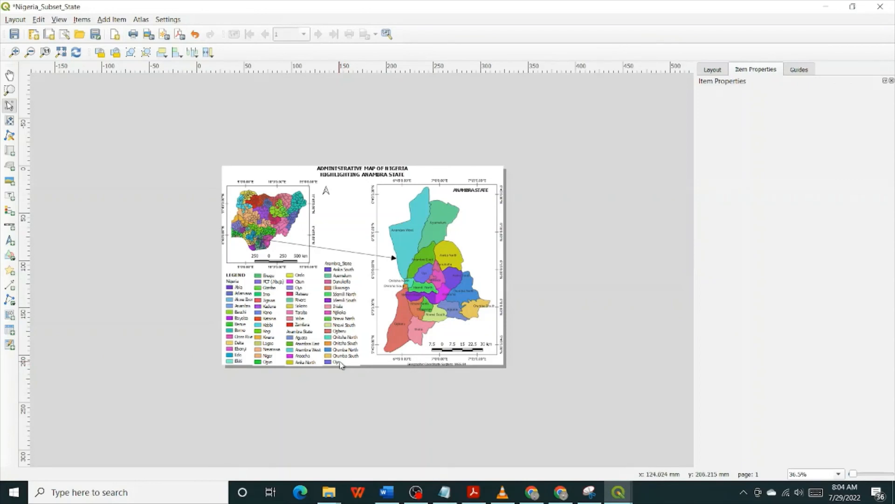
# Set the group heading font of the third legend column to bold, size 14.
pyautogui.scroll(2, 341, 365)
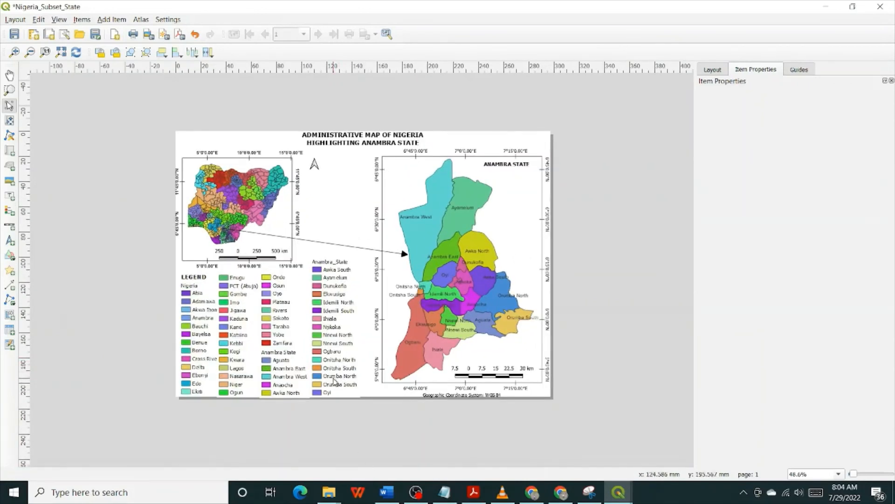
pyautogui.scroll(1, 334, 380)
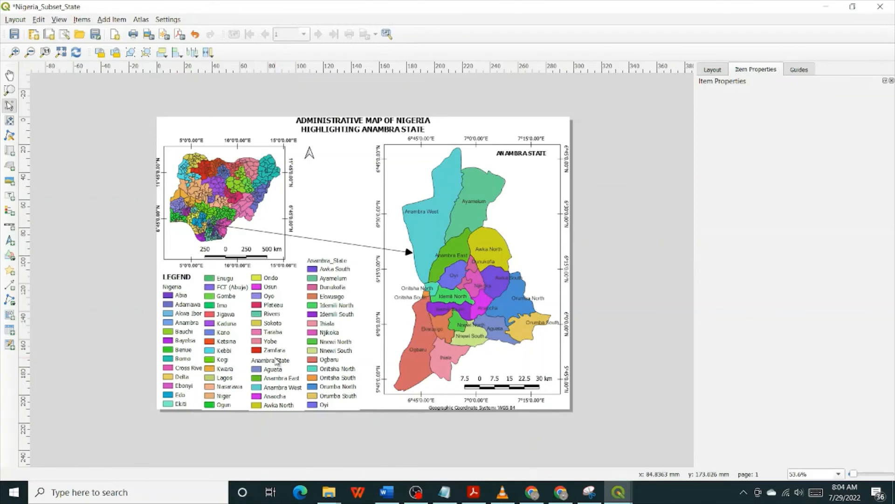
pyautogui.click(276, 361)
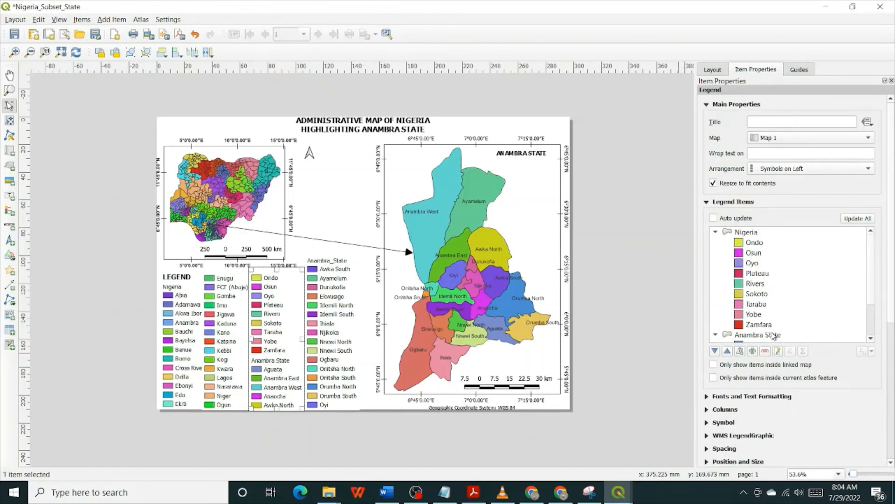
pyautogui.click(774, 335)
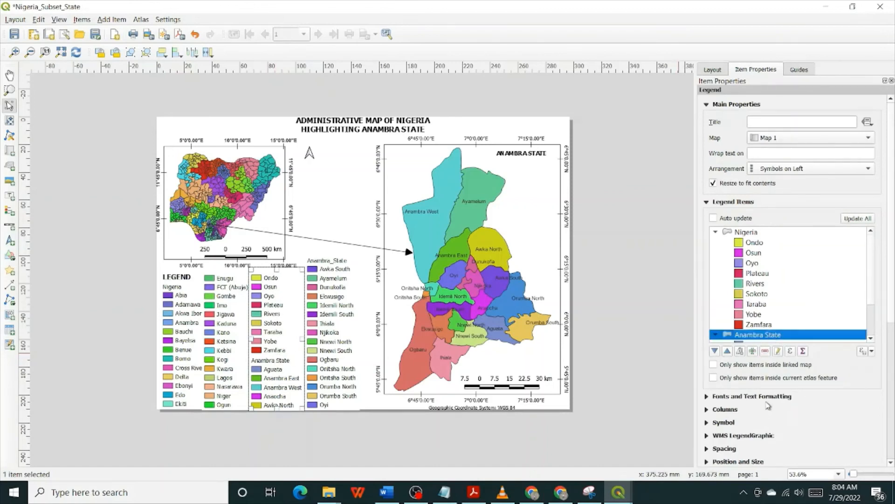
pyautogui.scroll(-5, 768, 395)
pyautogui.scroll(-3, 768, 395)
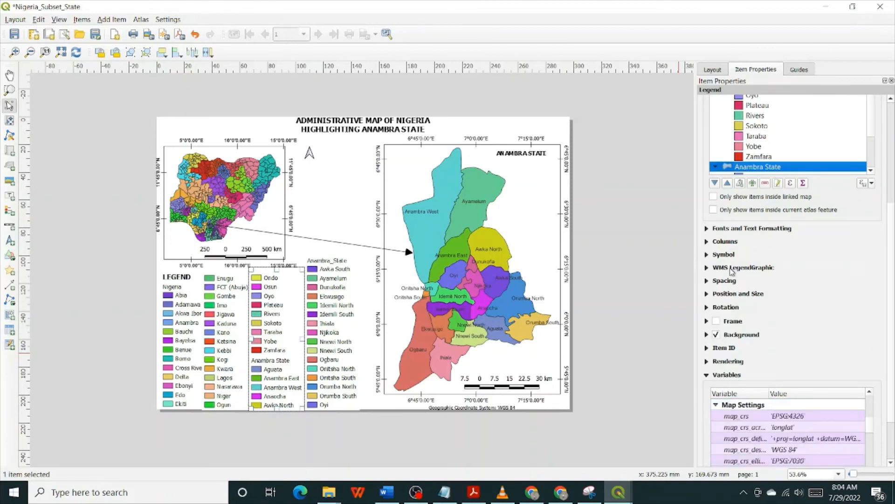
pyautogui.click(707, 229)
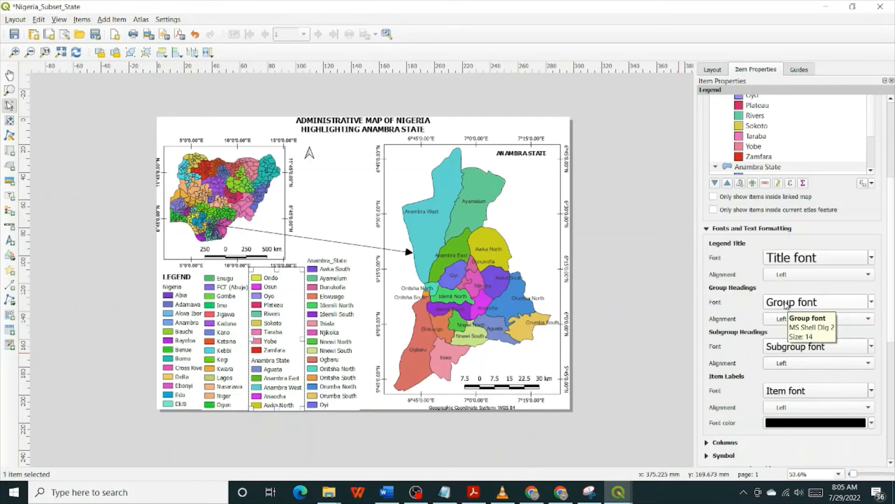
pyautogui.click(787, 303)
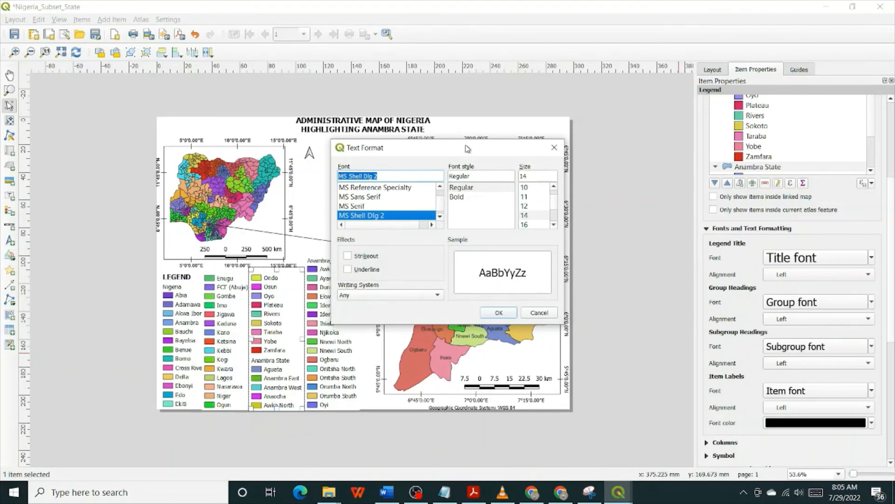
pyautogui.moveTo(467, 148); pyautogui.dragTo(590, 160)
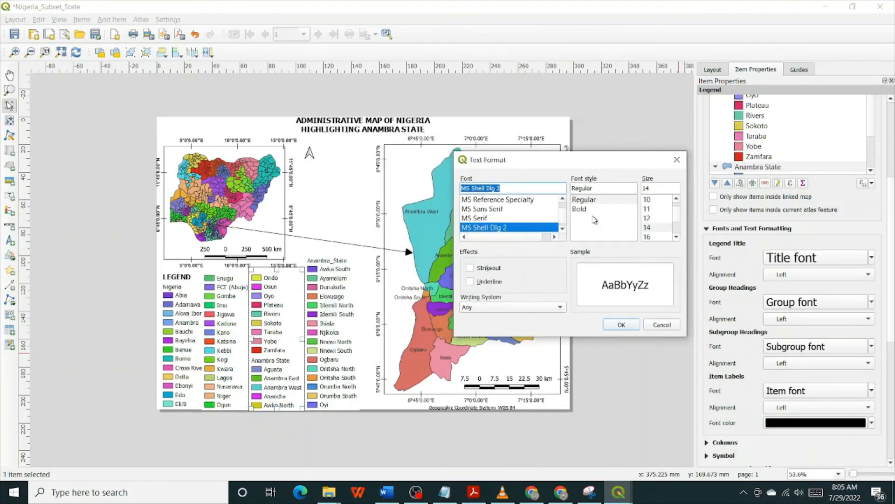
pyautogui.click(588, 209)
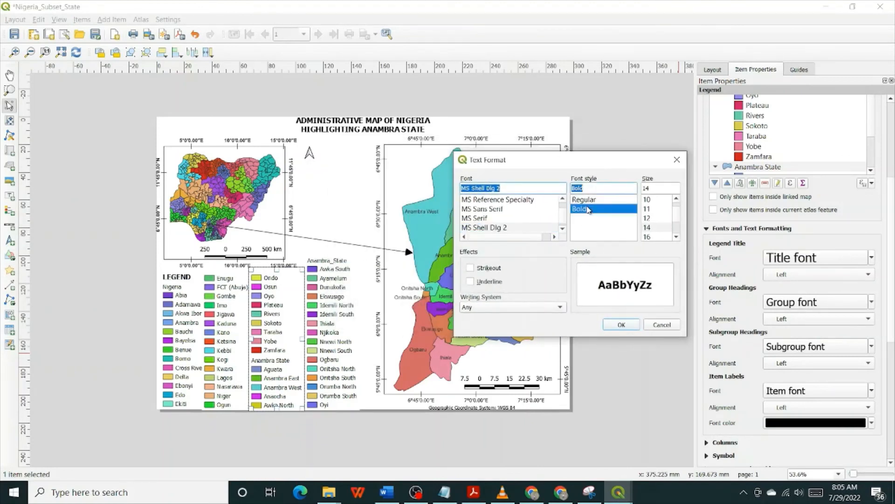
pyautogui.click(651, 239)
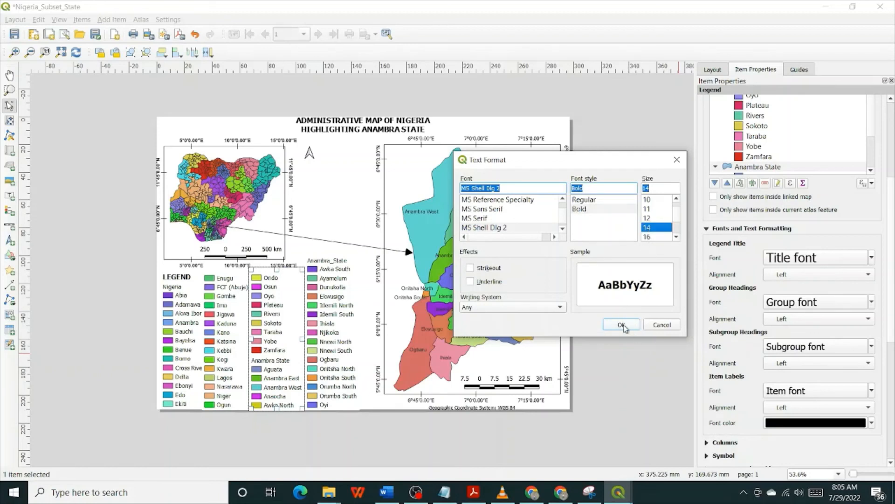
pyautogui.click(622, 325)
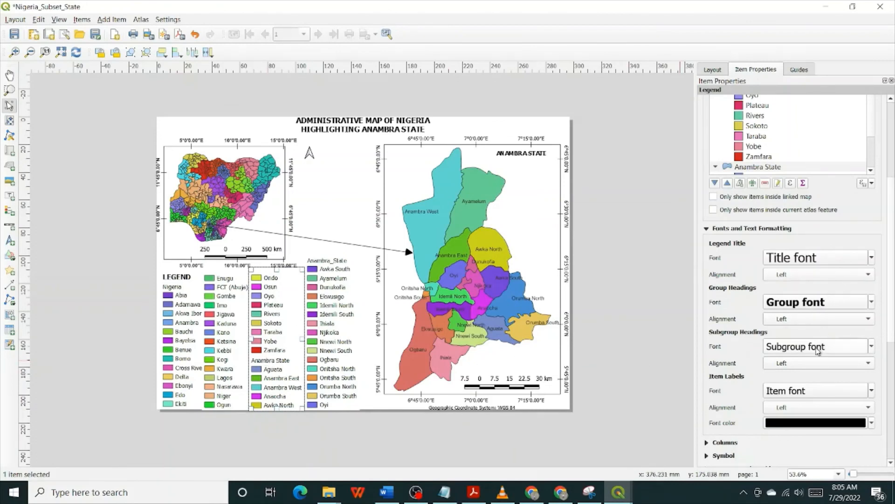
# Set the subgroup heading font of the third legend column to bold, trying size 14 before settling on 12.
pyautogui.click(817, 349)
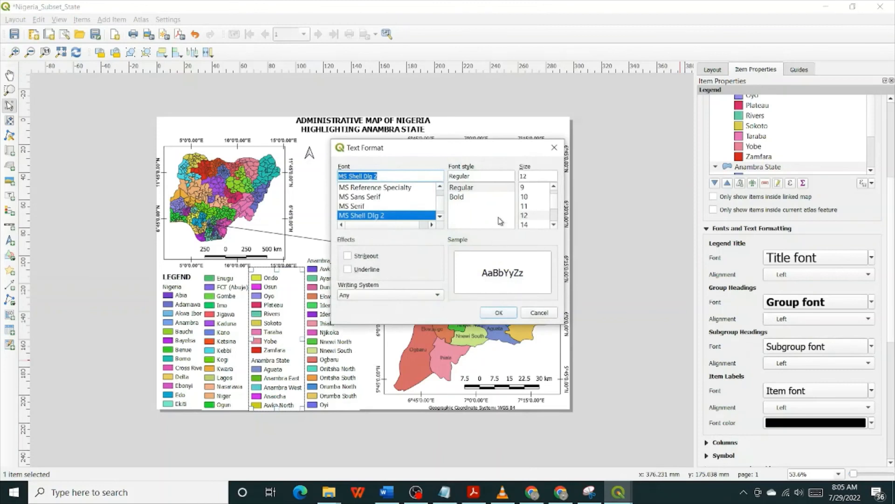
pyautogui.click(525, 225)
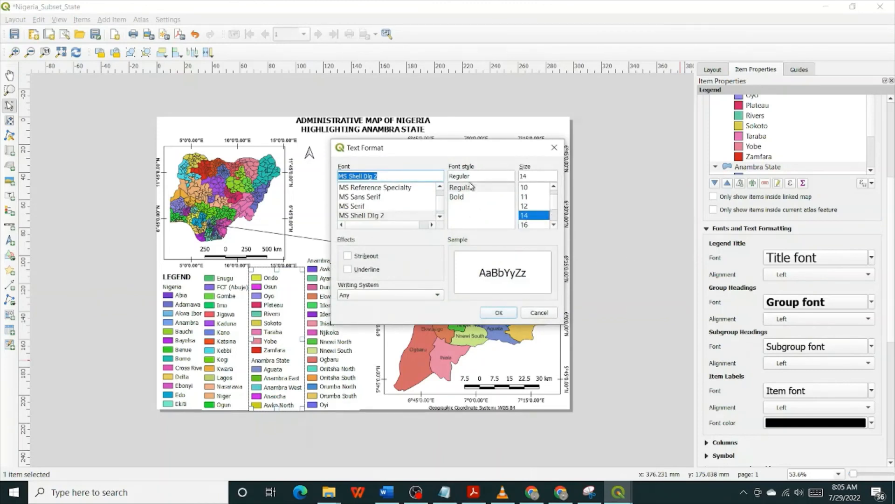
pyautogui.click(472, 198)
pyautogui.click(502, 318)
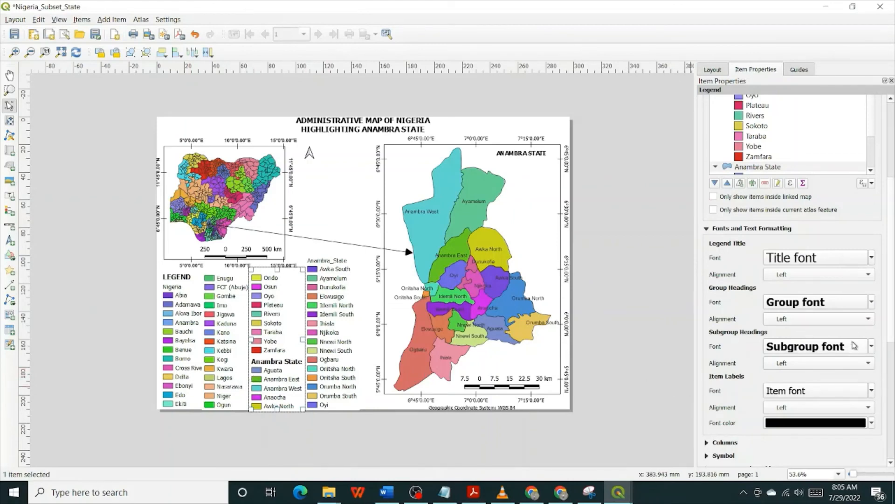
pyautogui.click(797, 347)
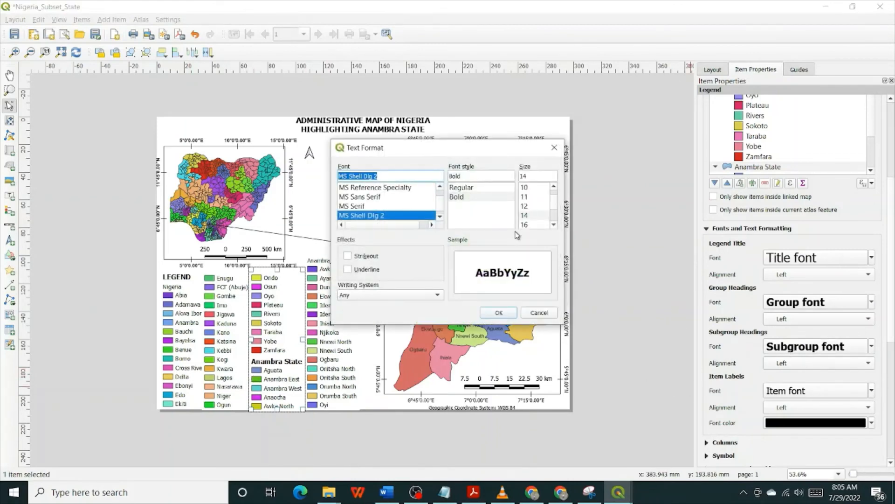
pyautogui.click(499, 315)
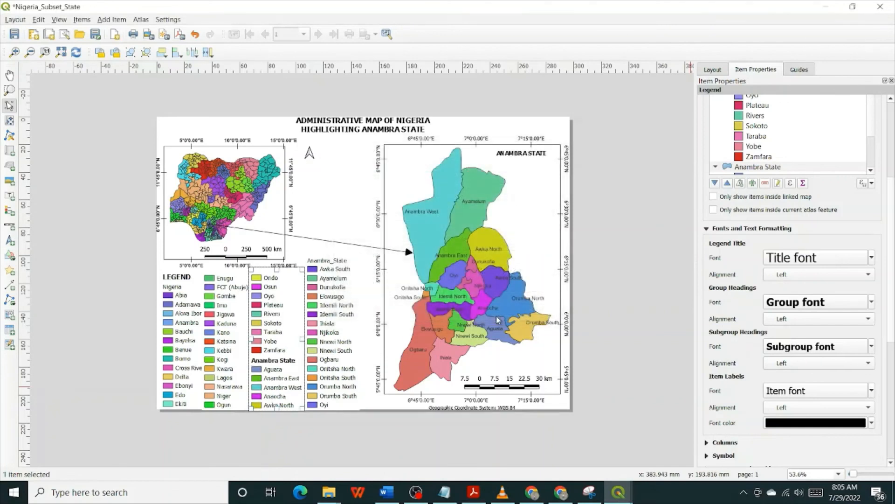
# Set the subgroup heading font of the first legend column to bold, size 12.
pyautogui.click(167, 295)
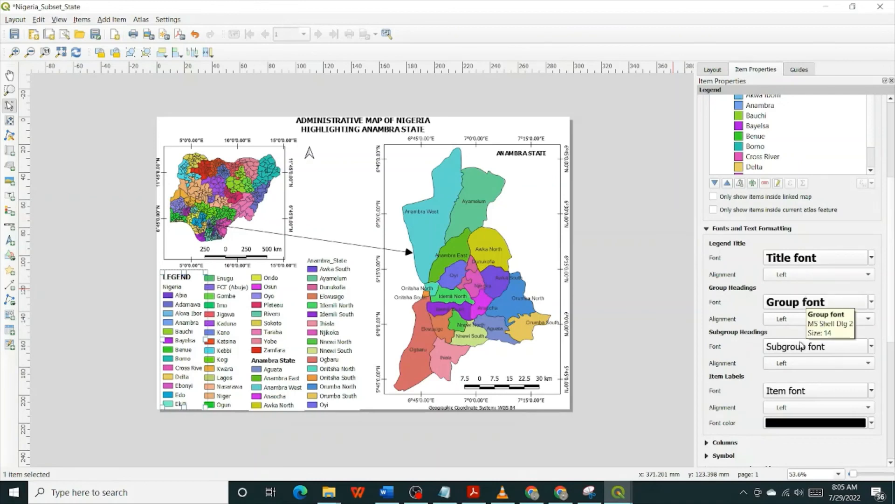
pyautogui.click(801, 348)
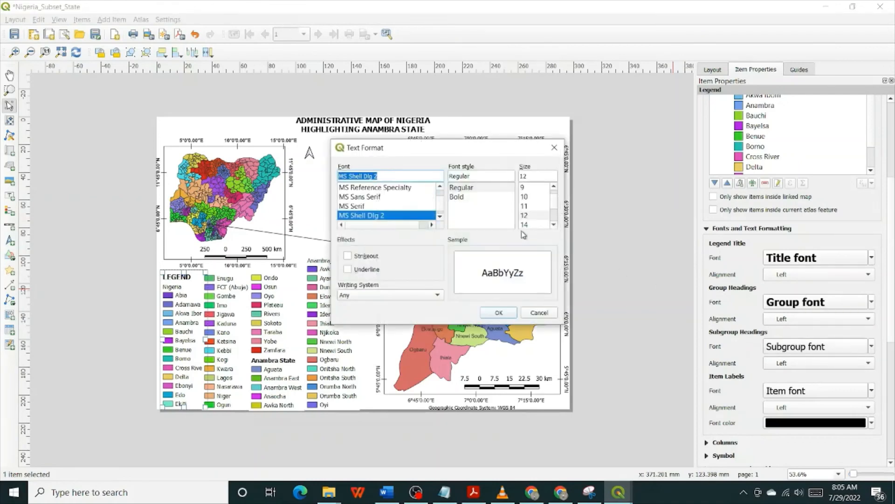
pyautogui.click(525, 216)
pyautogui.click(466, 197)
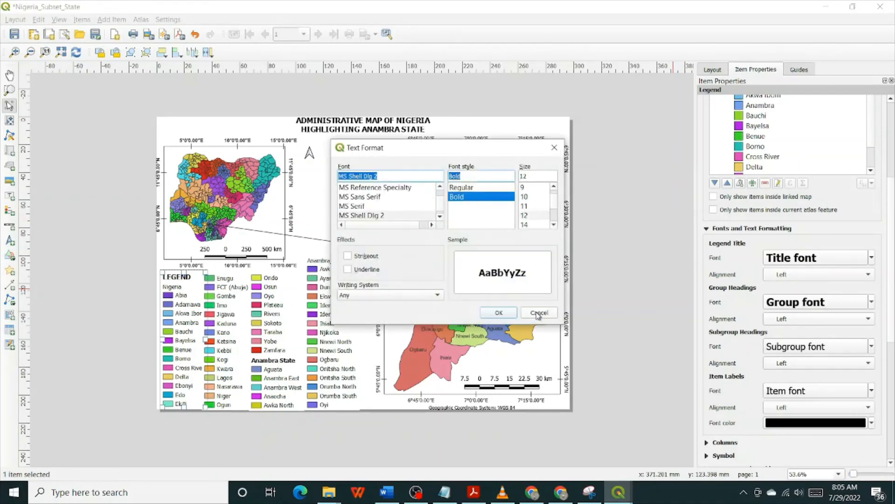
pyautogui.click(500, 313)
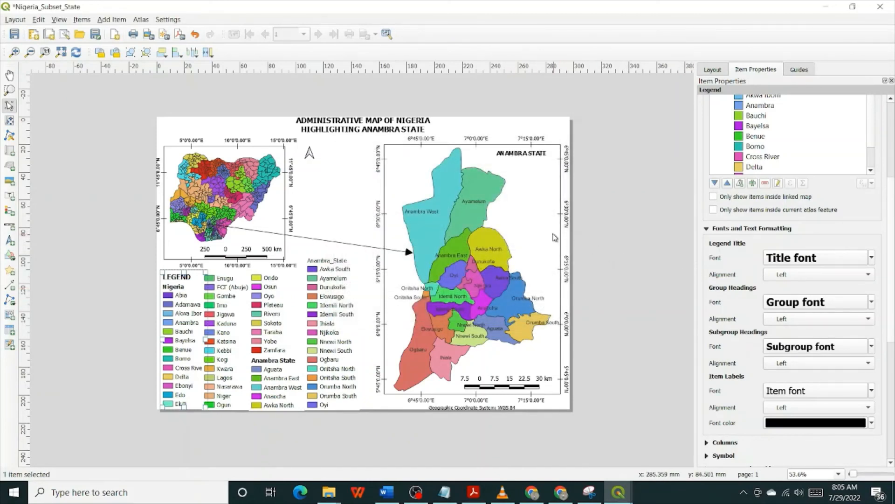